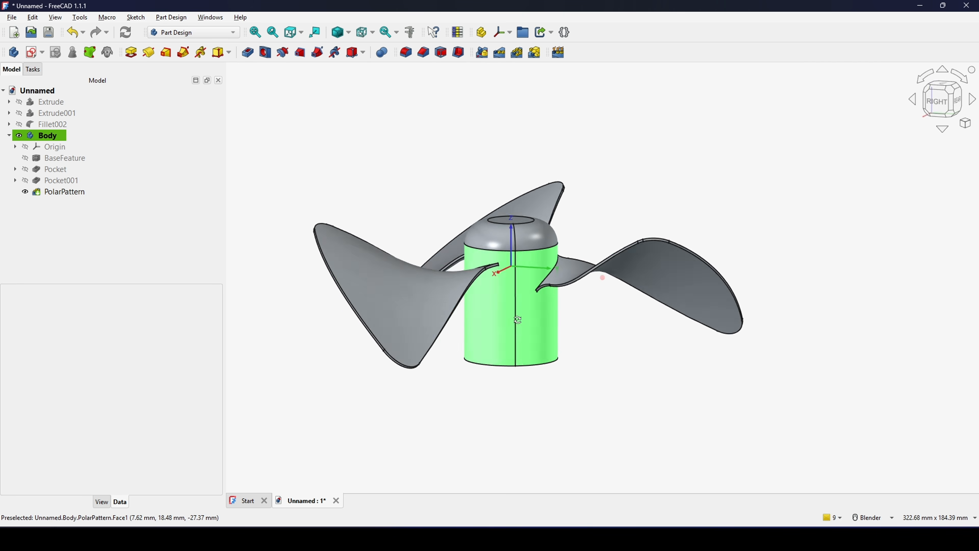
scroll(535, 323, up, 2)
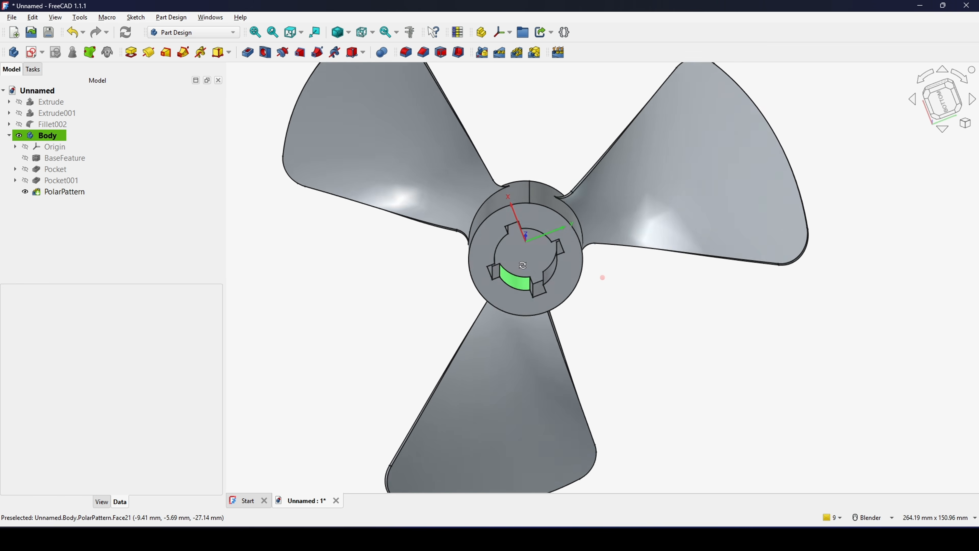
scroll(534, 208, up, 2)
scroll(534, 208, down, 4)
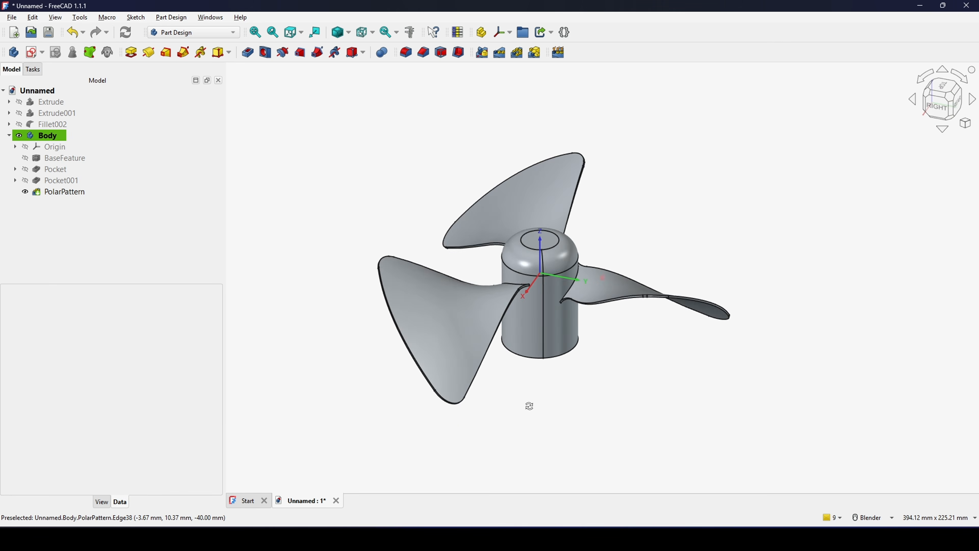
mouse_move(647, 244)
middle_down()
mouse_move(614, 223)
mouse_move(629, 244)
middle_up()
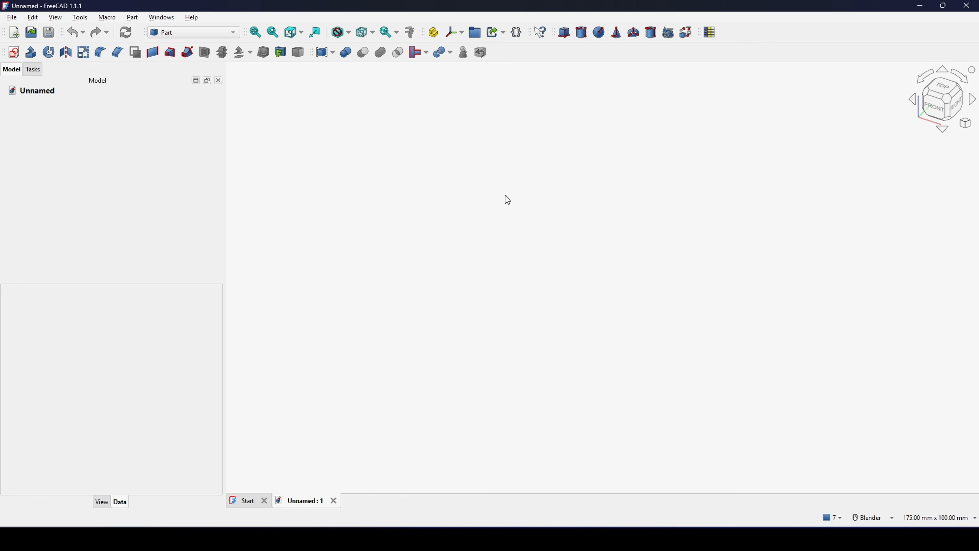
- Switch to the Part workbench and create a new sketch on the XZ-plane
click(171, 35)
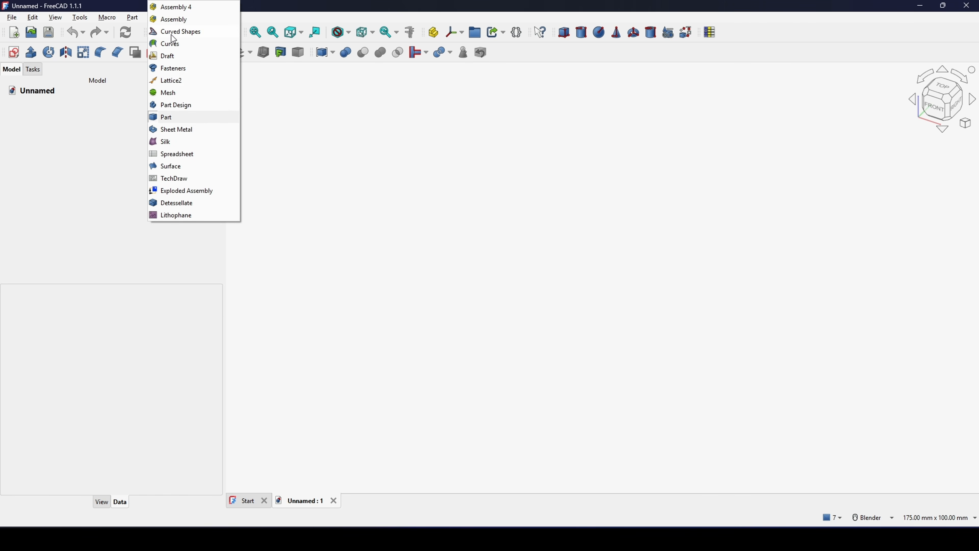
click(174, 118)
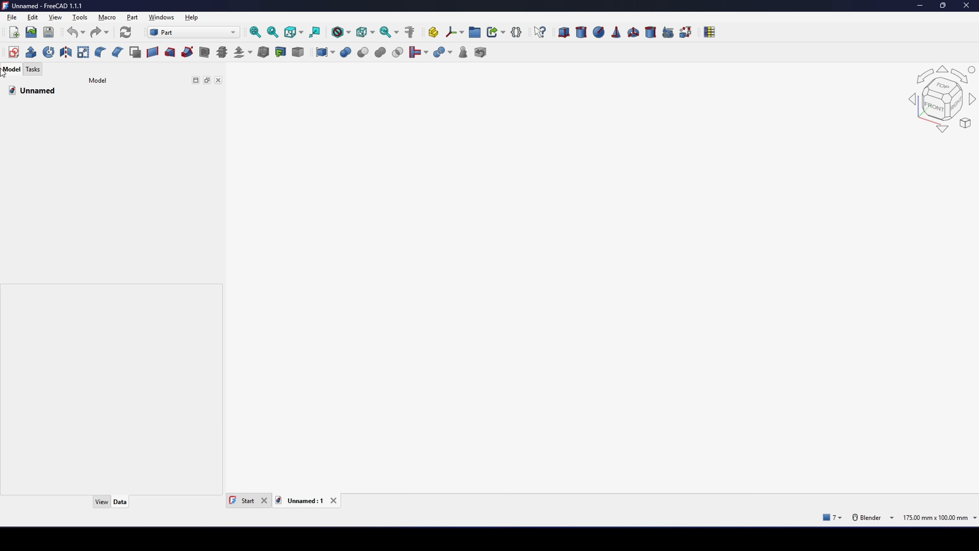
click(14, 54)
click(450, 249)
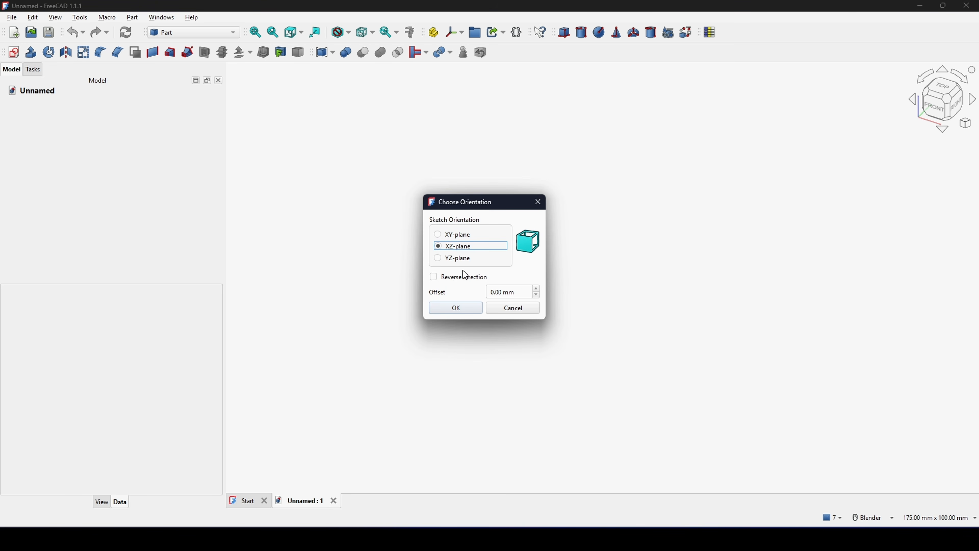
click(450, 308)
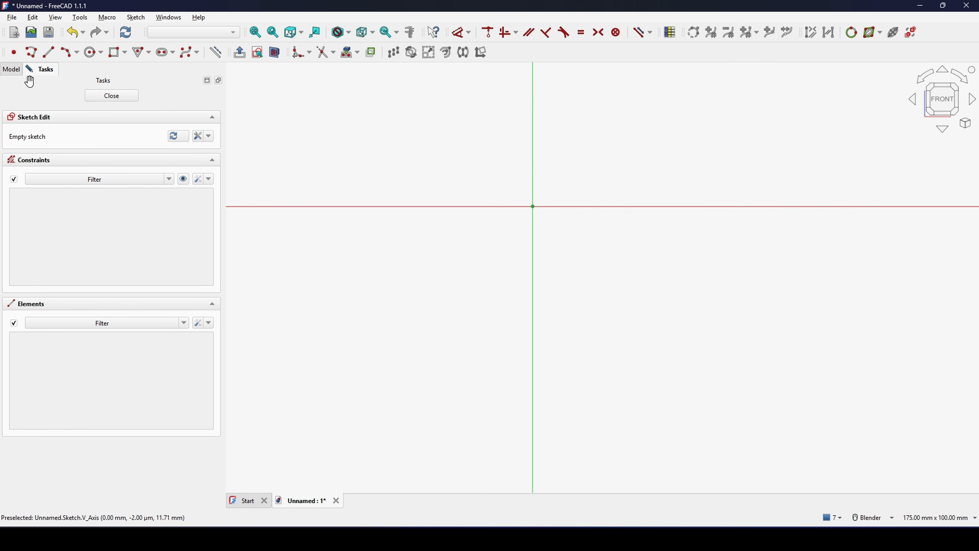
- Draw an open two-segment polyline as an inverted V peaking just below the origin, starting at about (-32.5, -23.9) mm
click(27, 57)
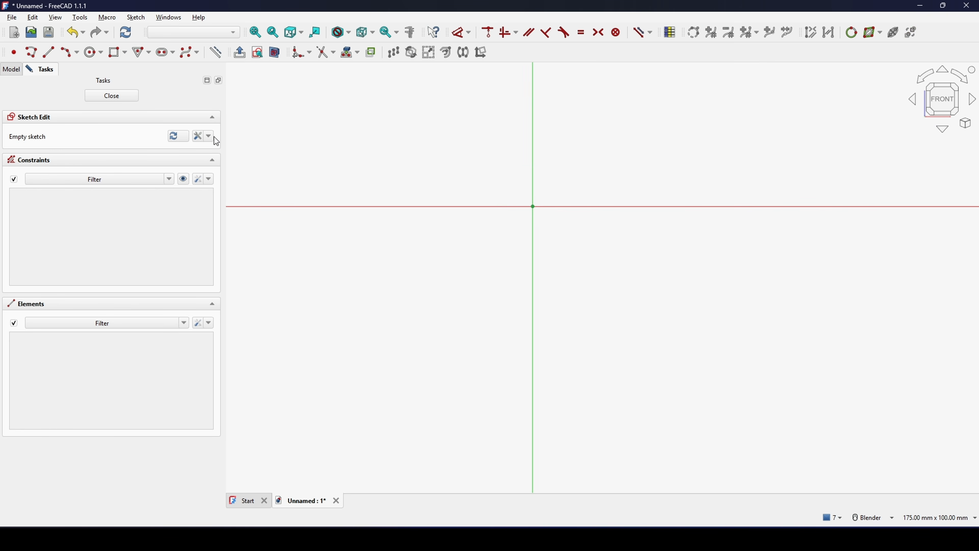
click(392, 311)
click(516, 222)
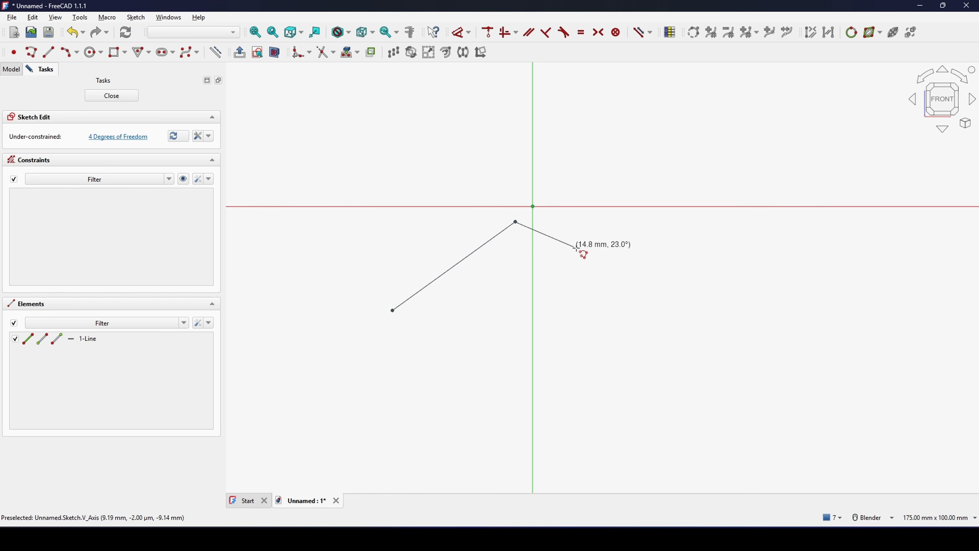
click(662, 293)
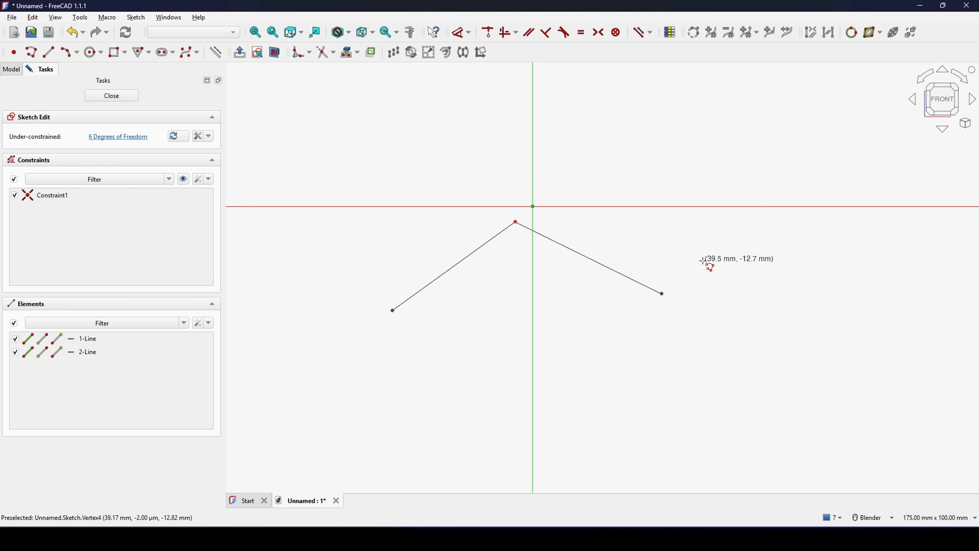
key(Escape)
shift+middle_drag(562, 252, 563, 271)
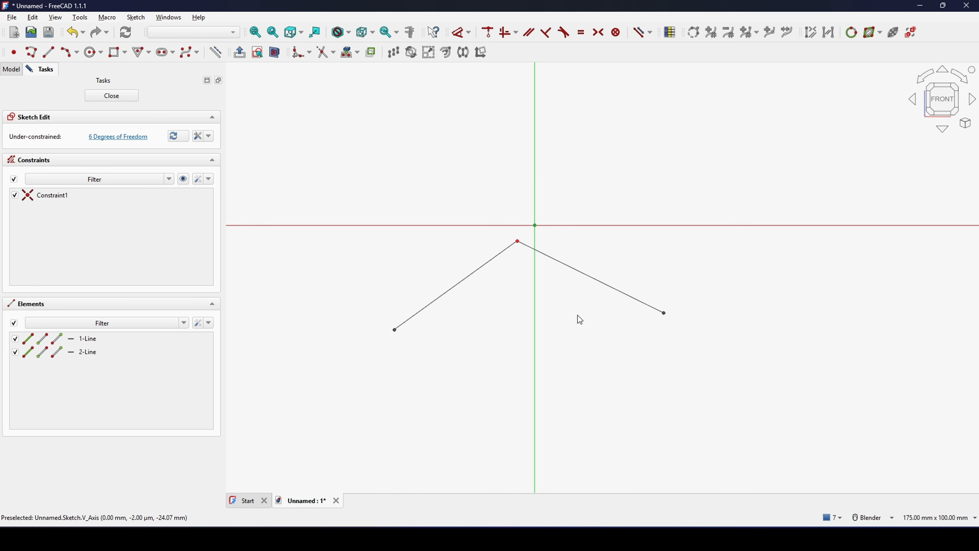
- Convert both polyline segments to construction geometry
double_click(578, 271)
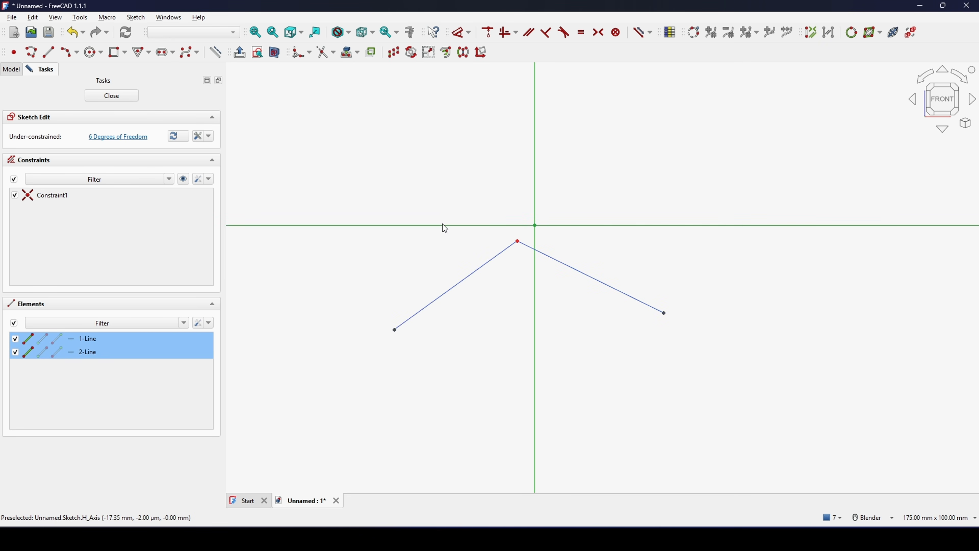
shift+middle_drag(513, 278, 500, 272)
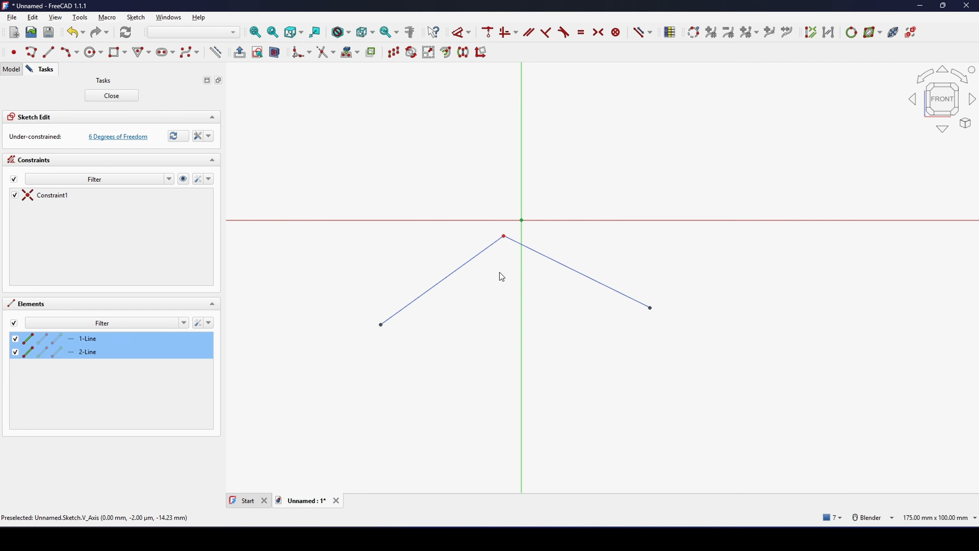
key(g)
key(n)
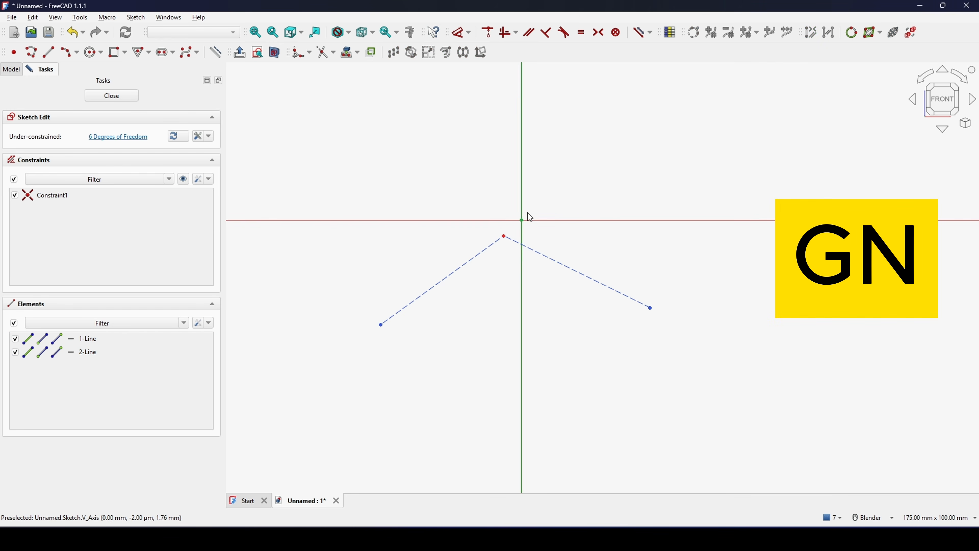
- Make the shared corner of the two construction lines coincident with the sketch origin
scroll(514, 263, up, 2)
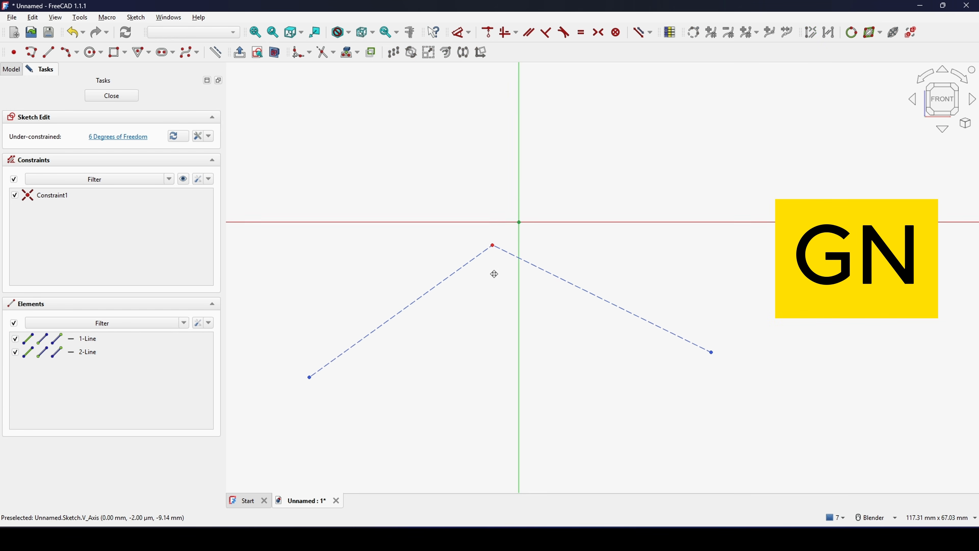
click(493, 251)
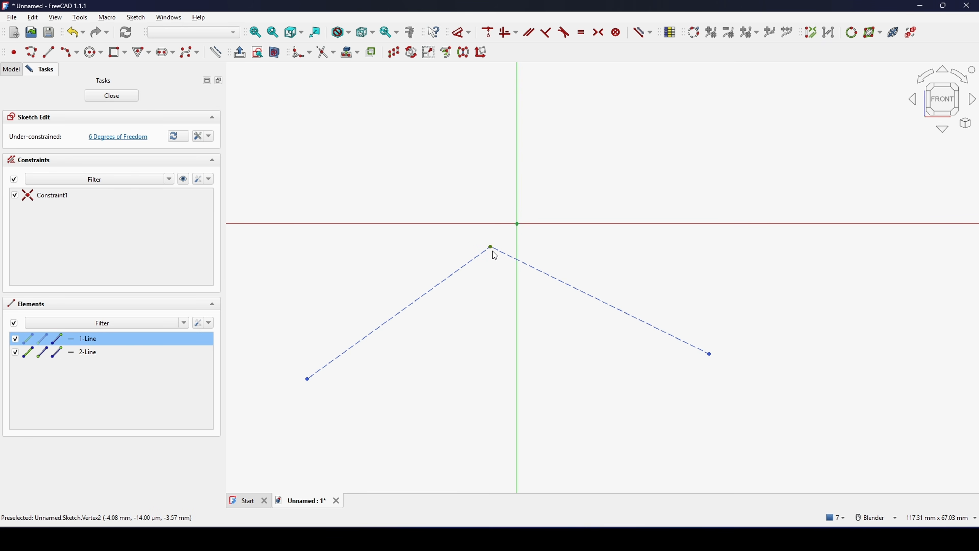
click(517, 224)
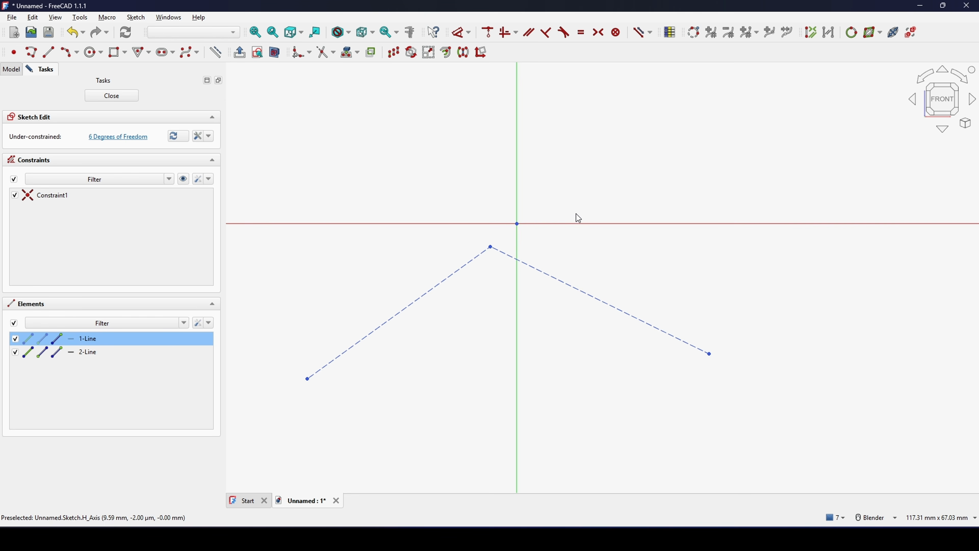
key(c)
scroll(583, 213, down, 2)
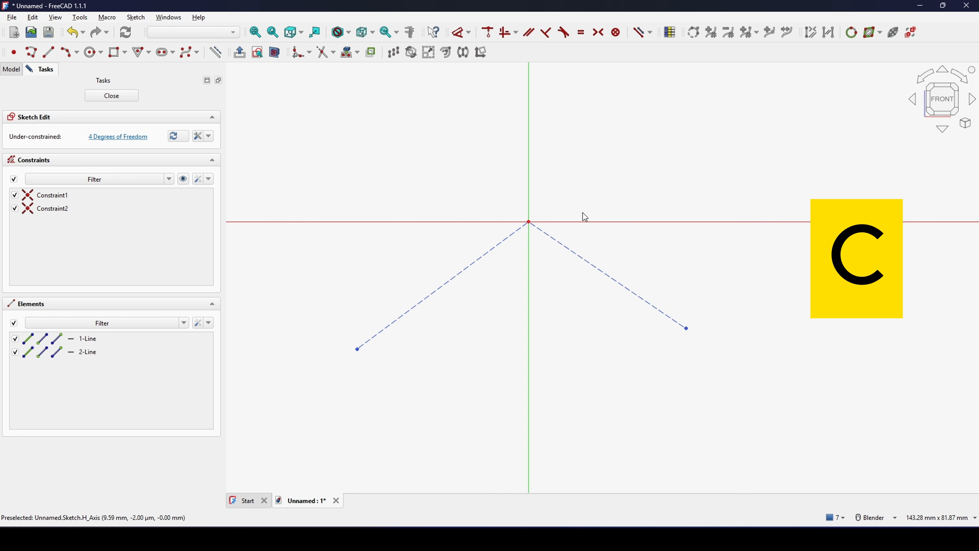
- Constrain the angle between the right construction line and the horizontal axis to 30°
scroll(571, 295, up, 1)
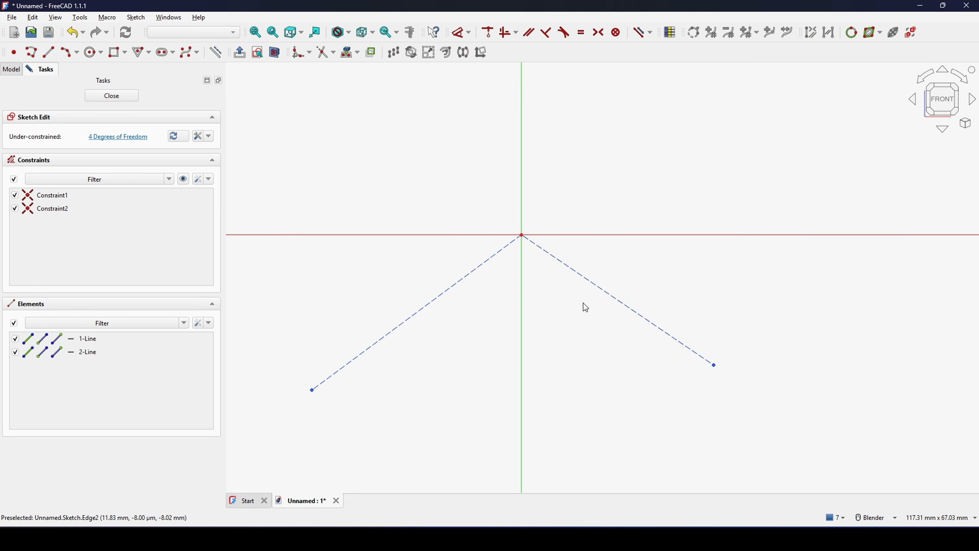
click(595, 284)
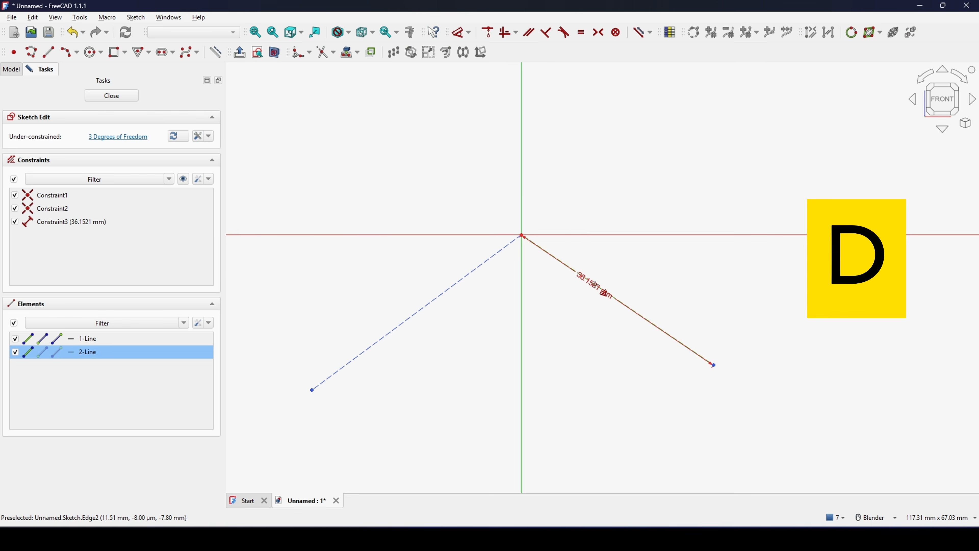
click(617, 235)
click(616, 255)
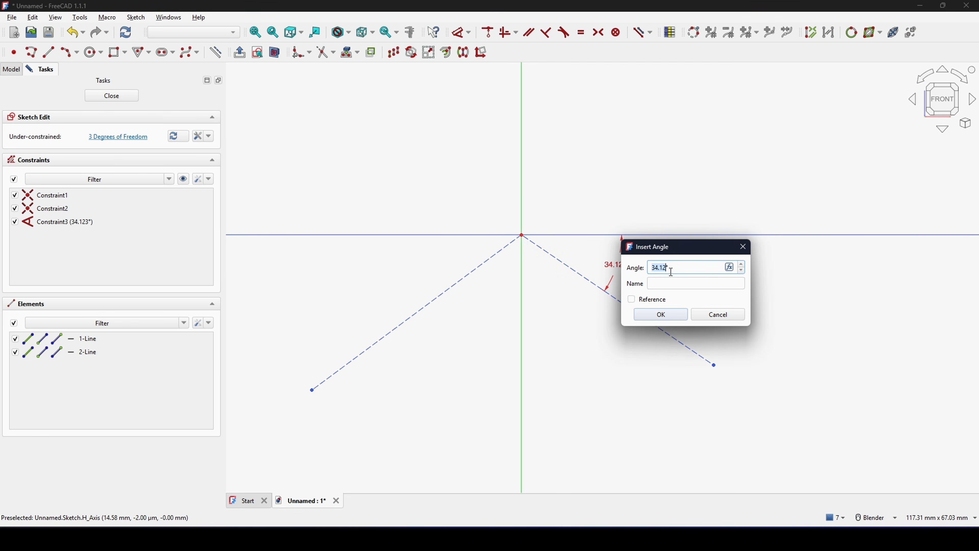
text(30)
key(Return)
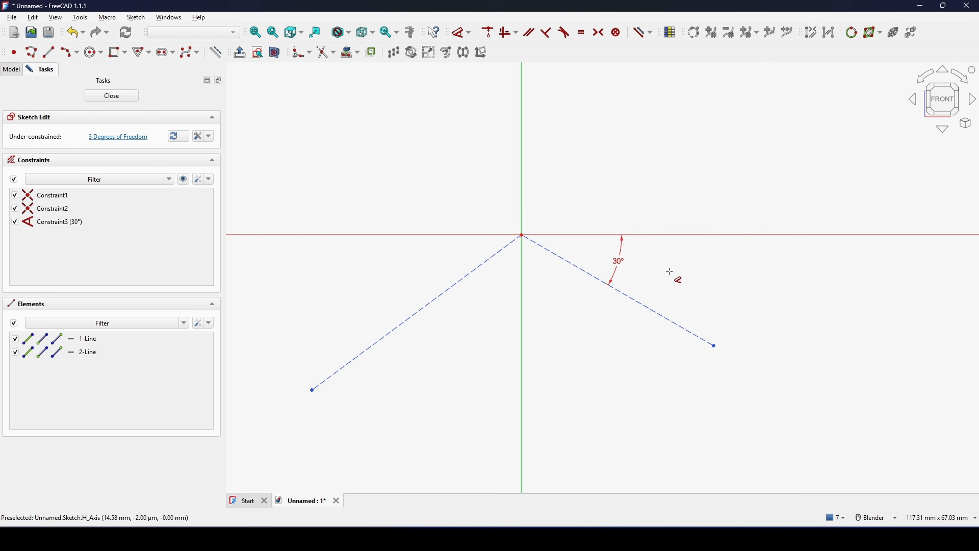
- Constrain the left construction line perpendicular to the right one
shift+middle_drag(678, 271, 670, 257)
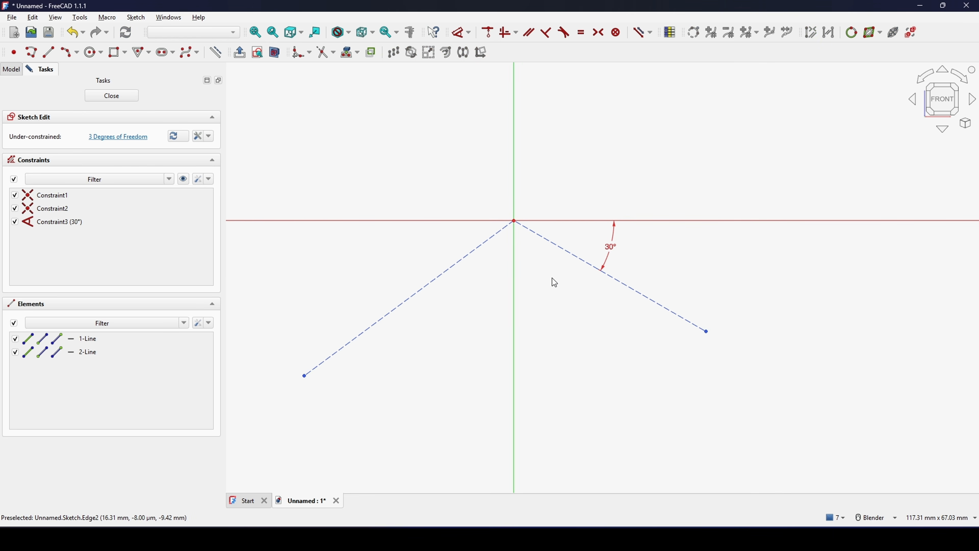
click(460, 263)
click(564, 254)
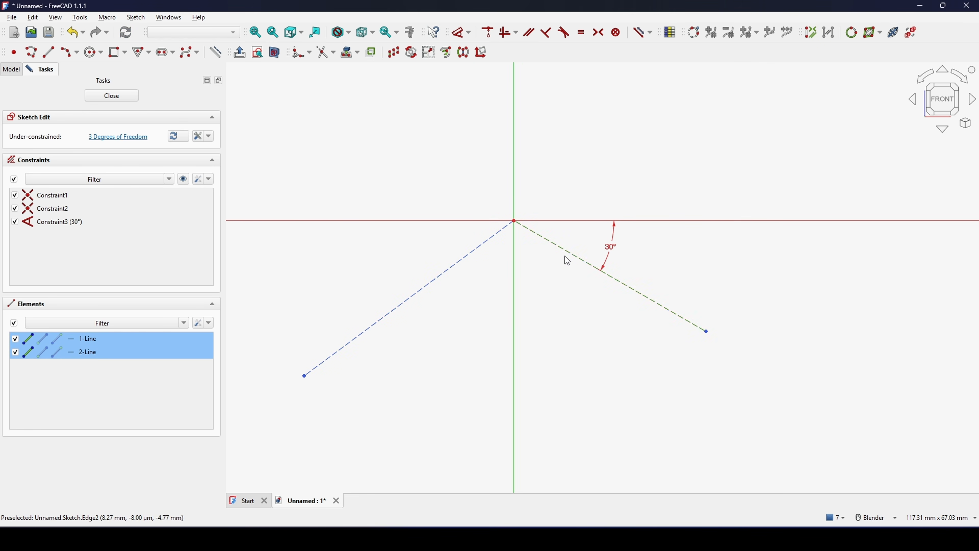
key(n)
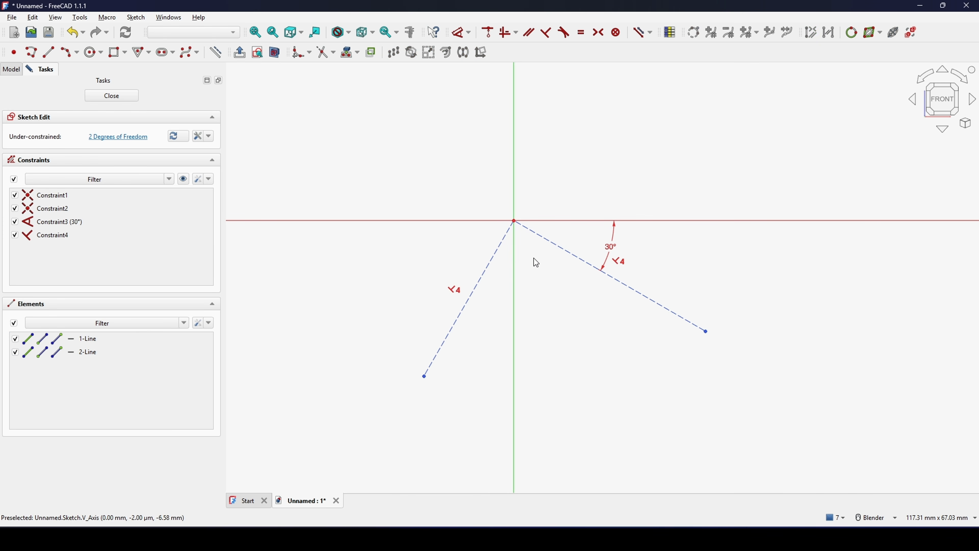
- Draw an arc by 3 rim points, descending from about (-20, 7.8) mm through about (7.2, -9.2) mm to between the construction lines
shift+middle_drag(576, 299, 565, 341)
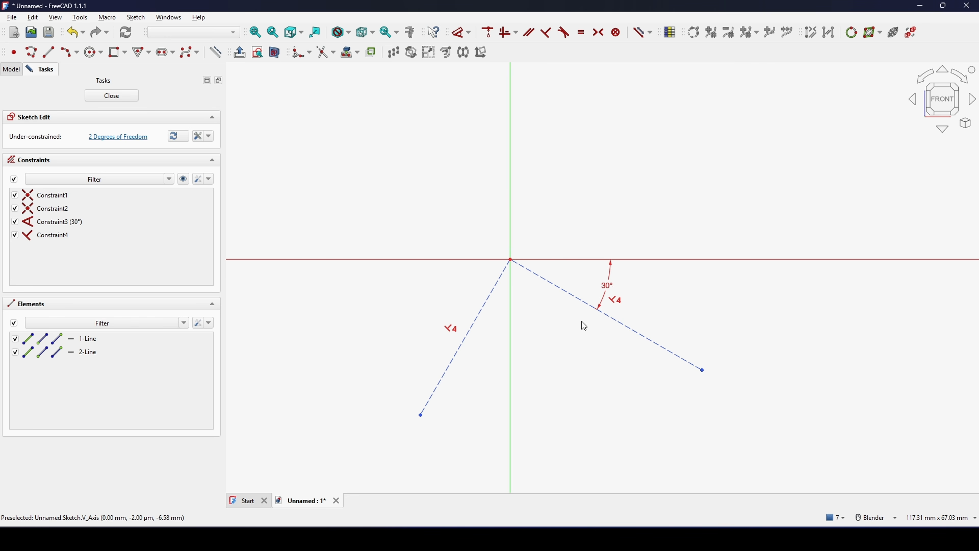
click(65, 55)
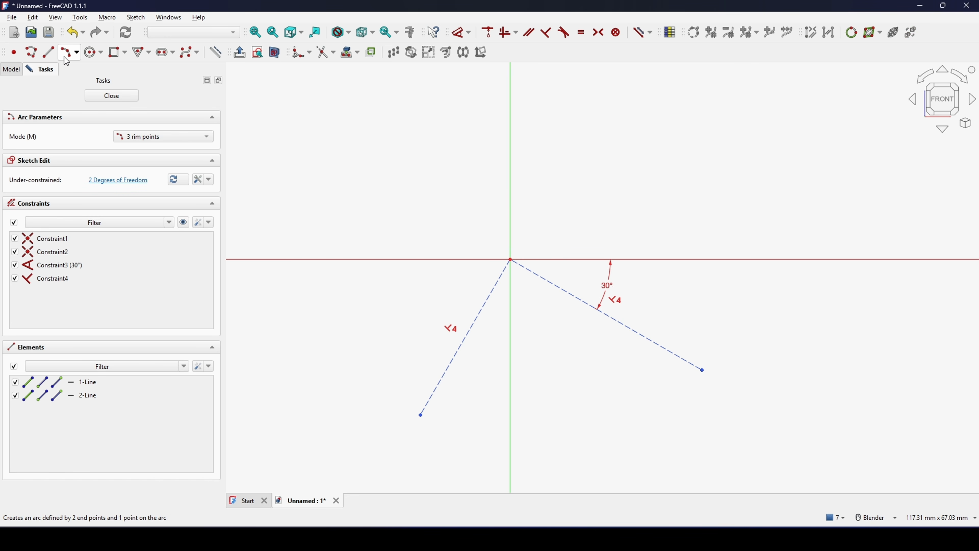
click(382, 208)
click(614, 399)
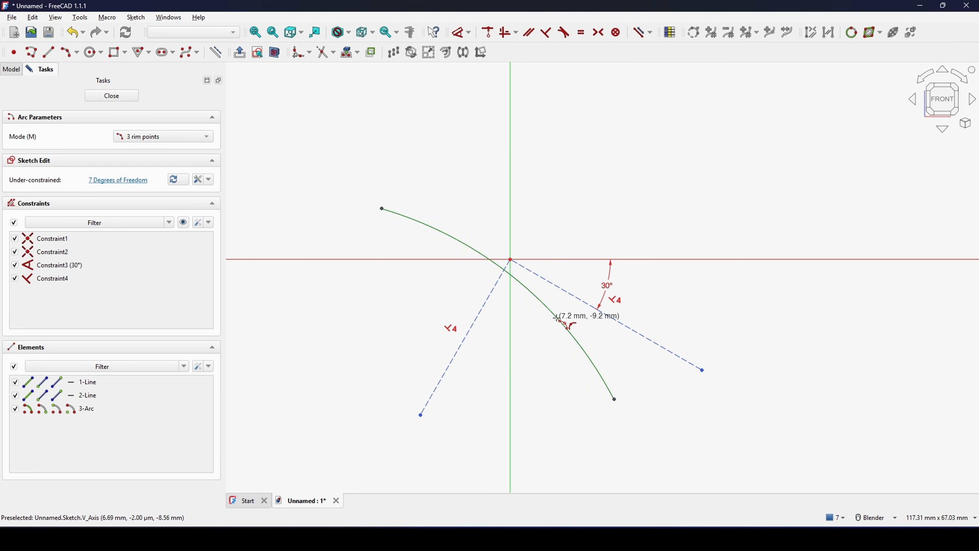
click(558, 319)
- Constrain the arc to pass through the sketch origin
scroll(535, 324, up, 2)
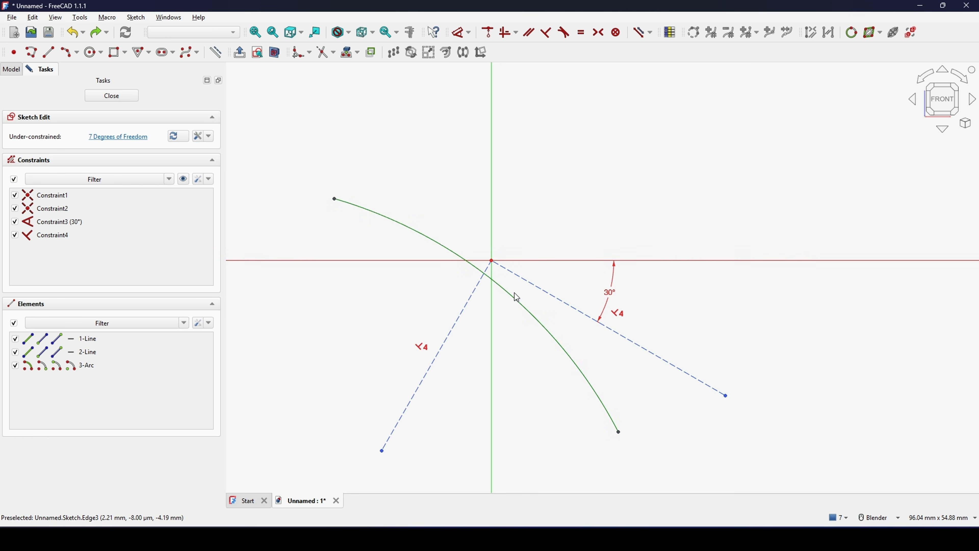
click(516, 301)
click(492, 262)
key(c)
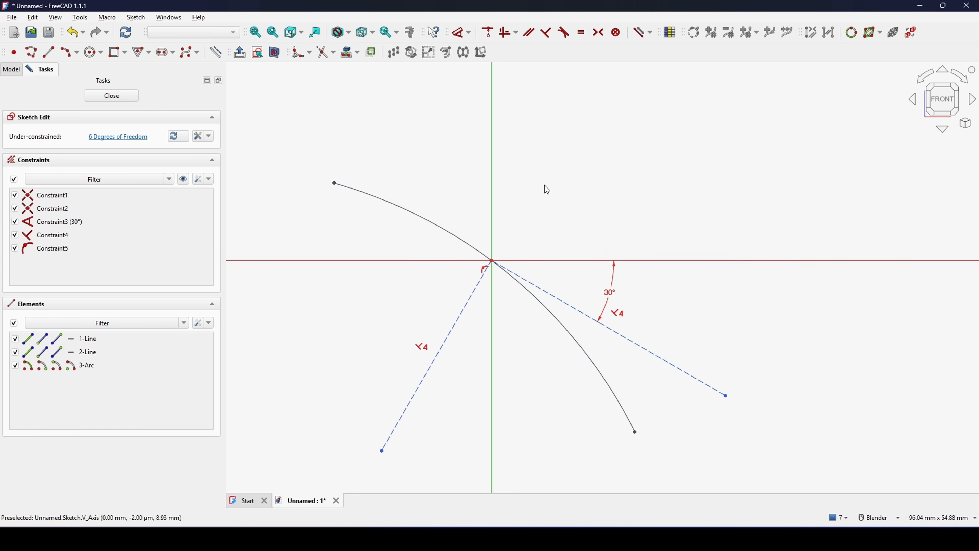
- Make the arc's two endpoints symmetric about the left construction line
shift+middle_drag(520, 340, 567, 345)
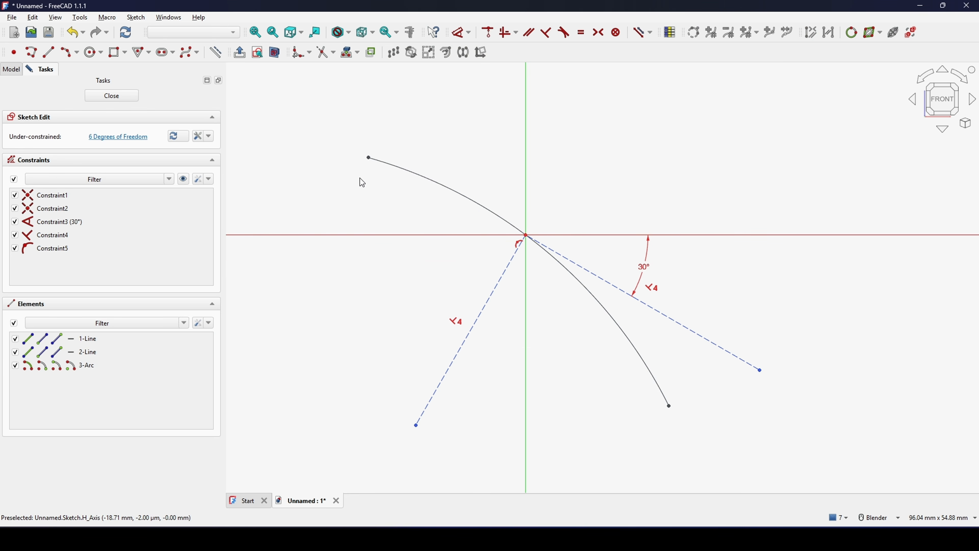
click(367, 161)
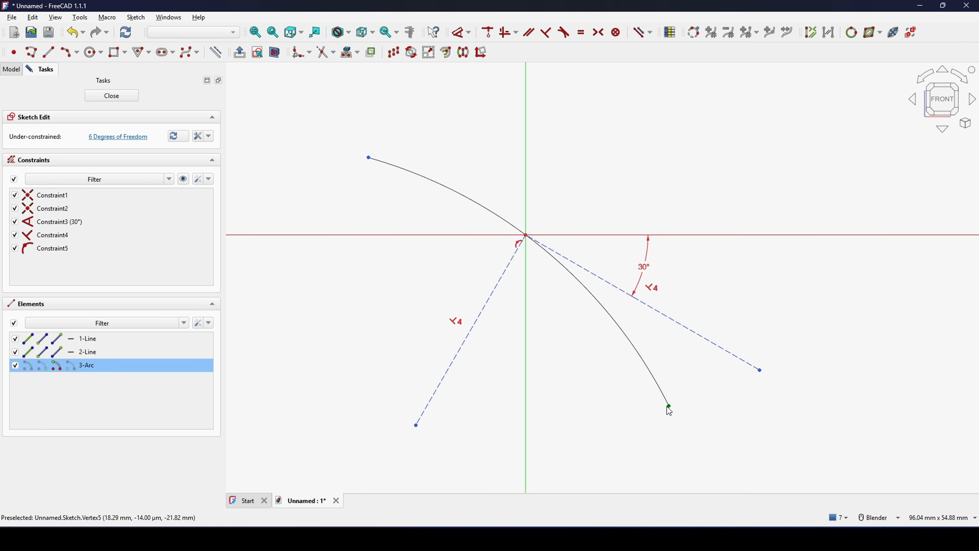
click(488, 313)
key(s)
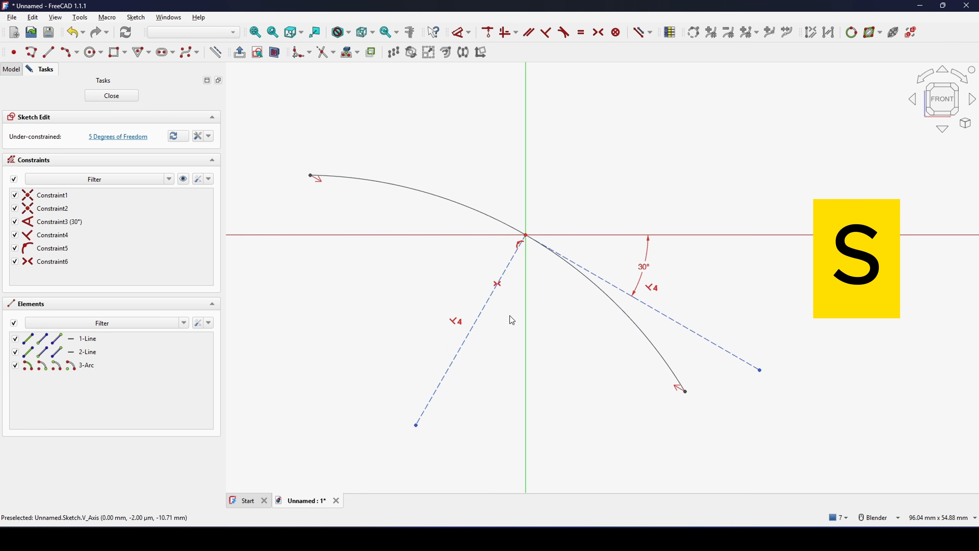
- Move the arc's centre point slightly closer to the origin, to about (-26, -45) mm
scroll(560, 295, down, 4)
scroll(561, 295, up, 1)
shift+middle_drag(541, 308, 544, 248)
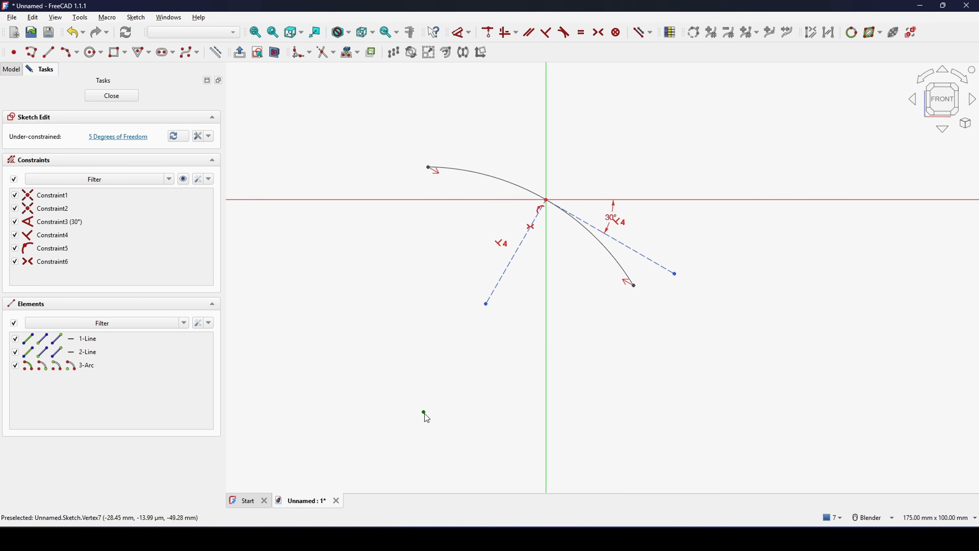
mouse_move(425, 414)
mouse_down()
mouse_move(463, 372)
mouse_move(434, 394)
mouse_up()
shift+middle_drag(475, 390, 465, 405)
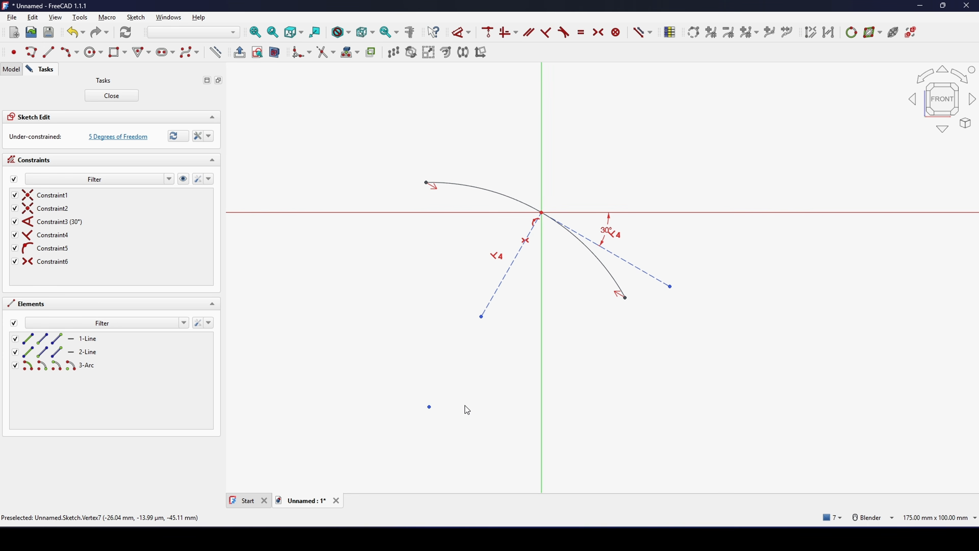
- Make the arc's centre coincident with the left construction line's lower endpoint, and pull that point closer to the origin
click(428, 407)
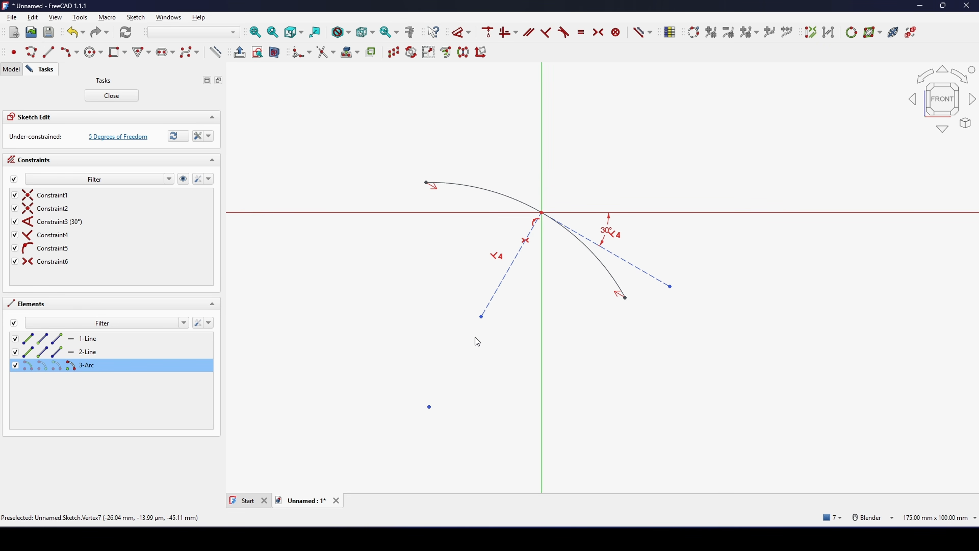
click(482, 317)
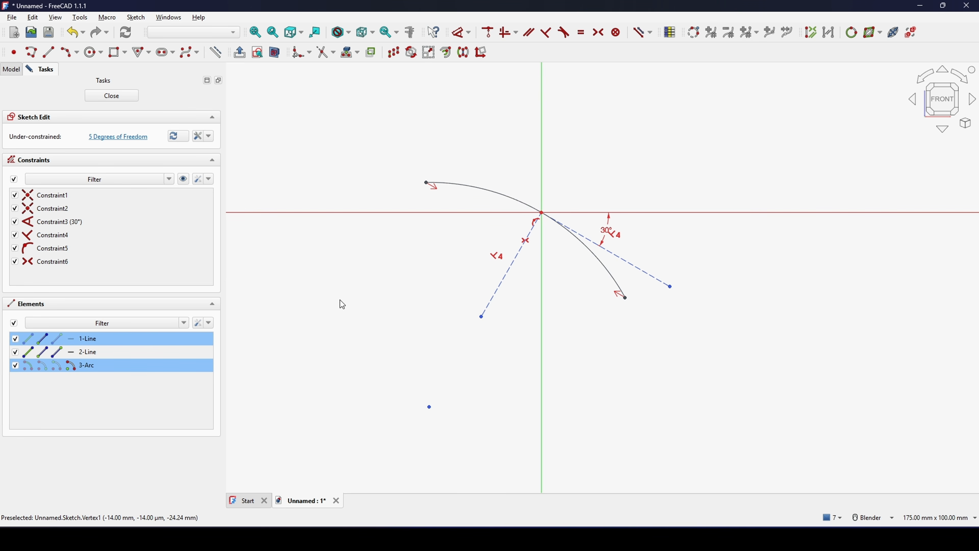
key(c)
shift+middle_drag(500, 348, 495, 379)
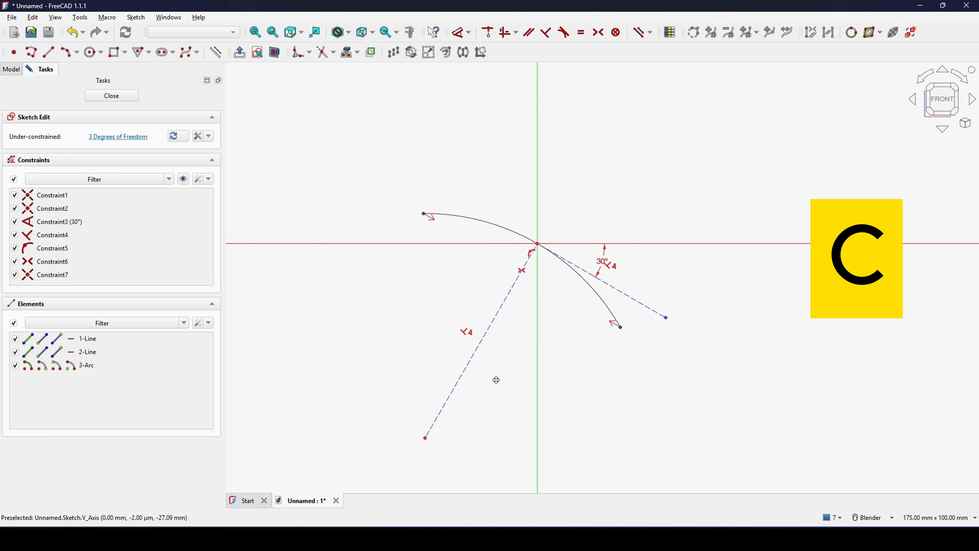
mouse_move(428, 441)
mouse_down()
mouse_move(494, 342)
mouse_move(442, 411)
mouse_move(472, 346)
mouse_move(449, 387)
mouse_up()
shift+middle_drag(557, 312, 547, 348)
scroll(547, 348, up, 1)
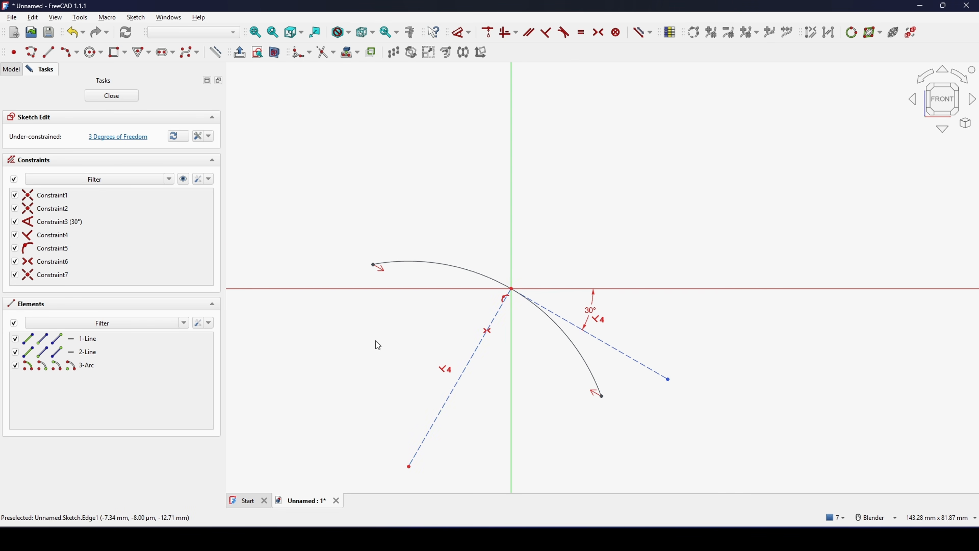
- Dimension the horizontal distance between the arc's two endpoints as 30 mm
click(373, 265)
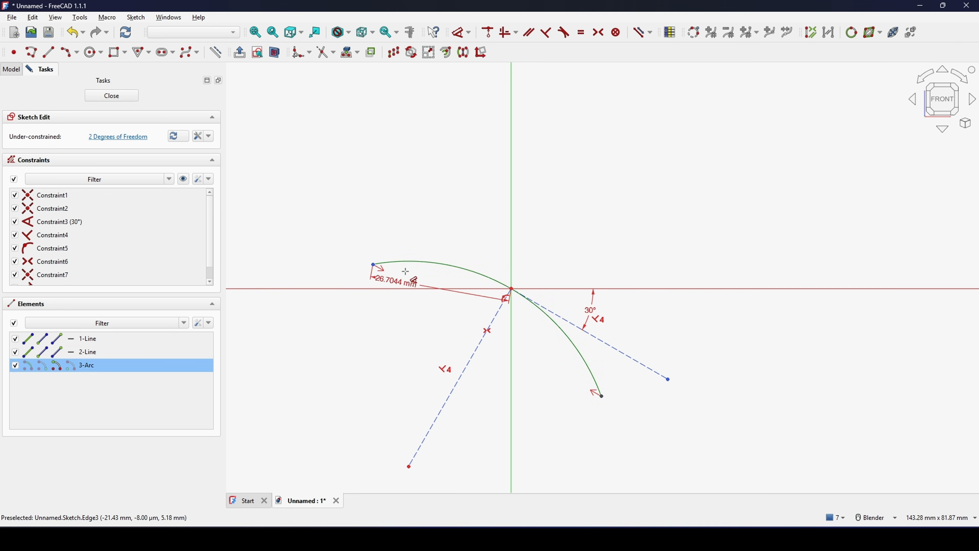
click(603, 396)
click(562, 214)
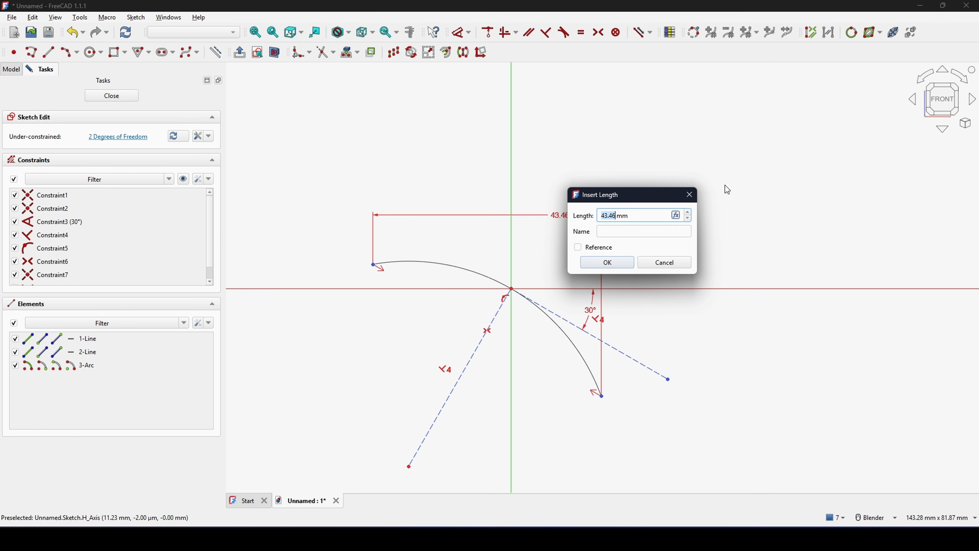
text(30)
key(Return)
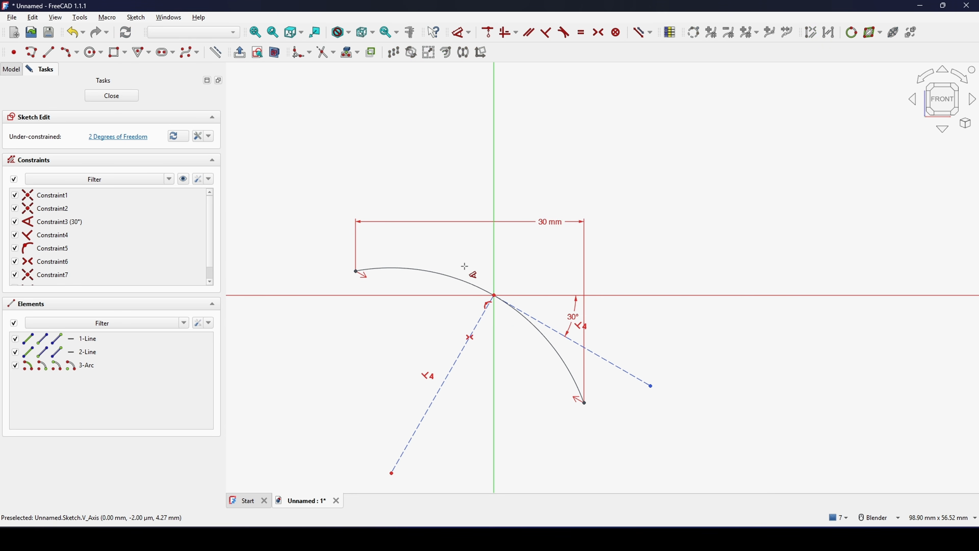
- Constrain the arc's radius to 45 mm
click(464, 281)
click(662, 136)
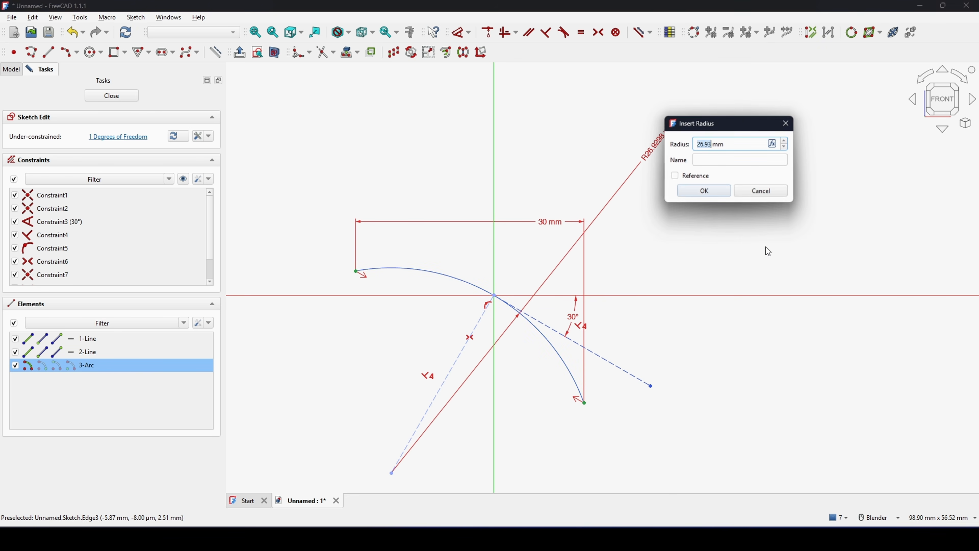
click(721, 192)
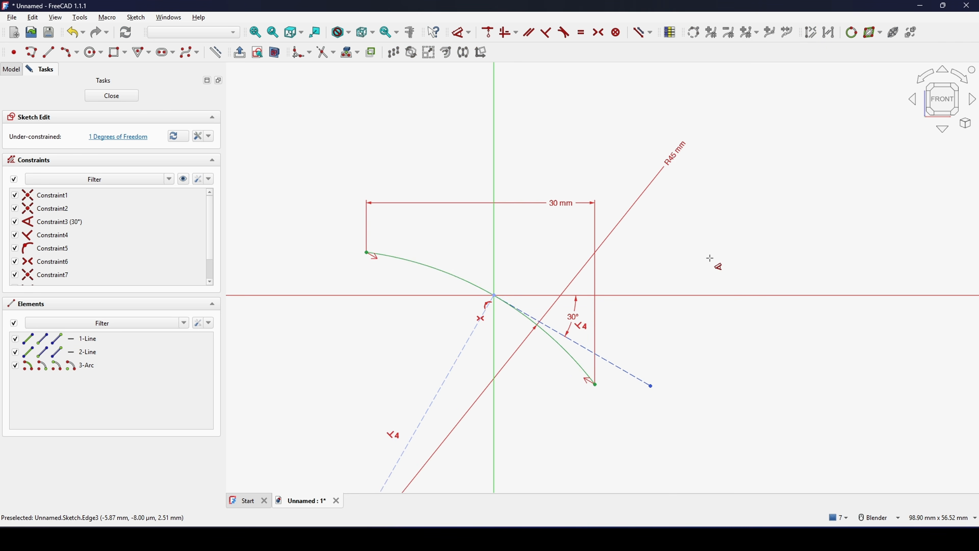
scroll(695, 263, down, 2)
shift+middle_drag(695, 263, 713, 218)
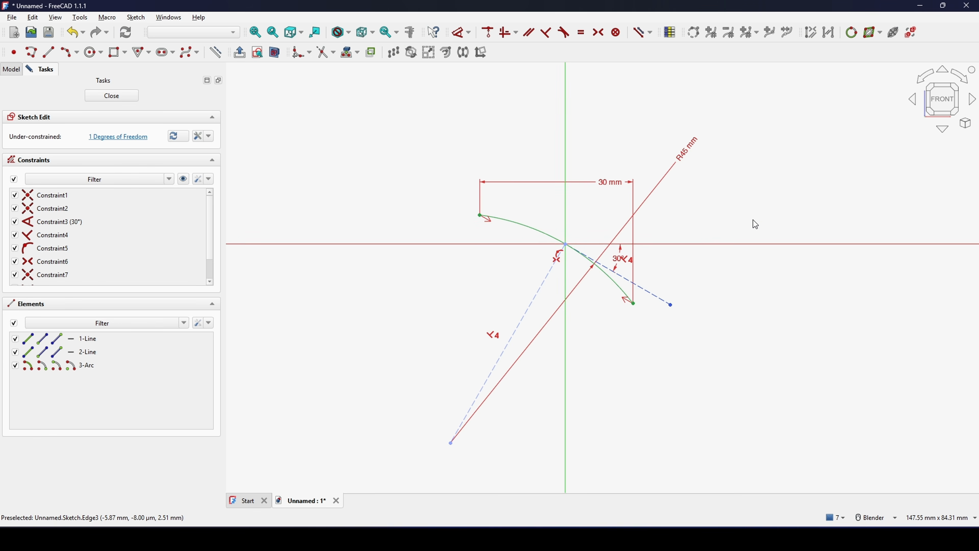
- Lengthen the right construction line slightly by its free end and close the sketch
shift+middle_drag(617, 292, 606, 312)
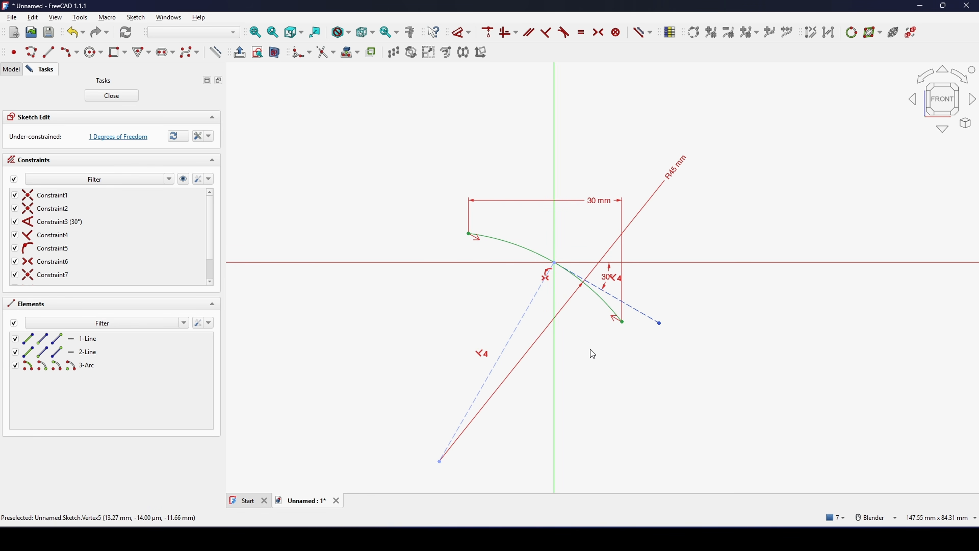
mouse_move(663, 326)
mouse_down()
mouse_move(696, 346)
mouse_move(673, 331)
mouse_up()
shift+middle_drag(702, 312, 695, 321)
shift+middle_drag(664, 284, 665, 259)
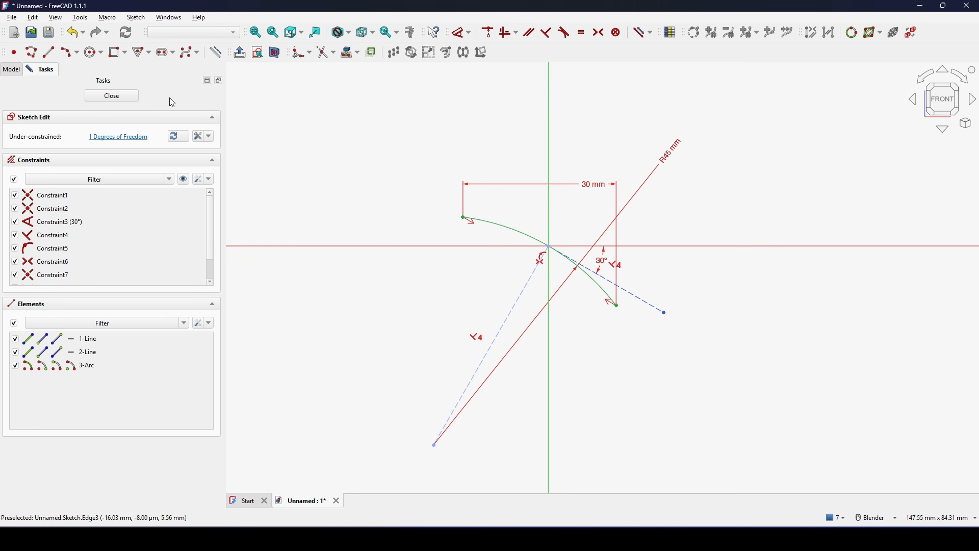
click(110, 96)
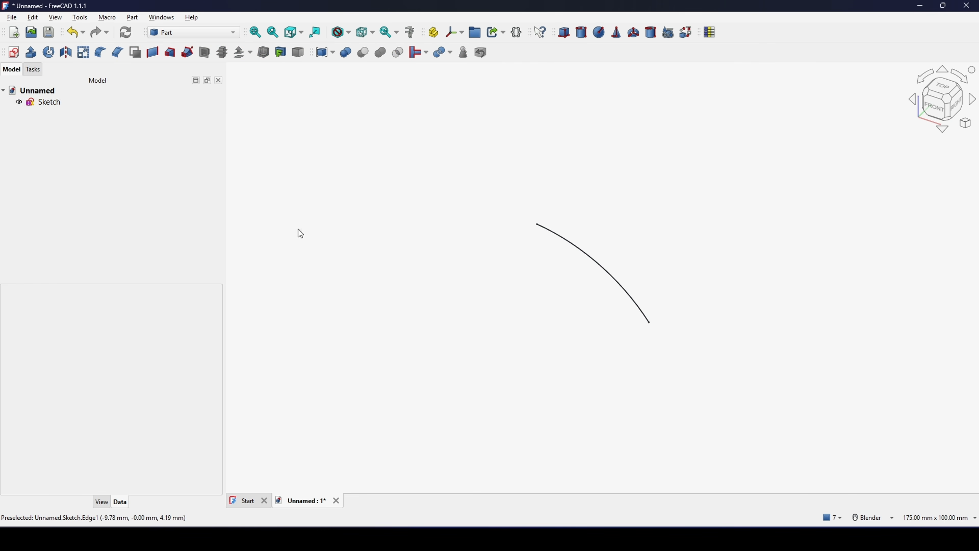
- Rename the arc sketch as Profile1
click(55, 102)
right_click(55, 102)
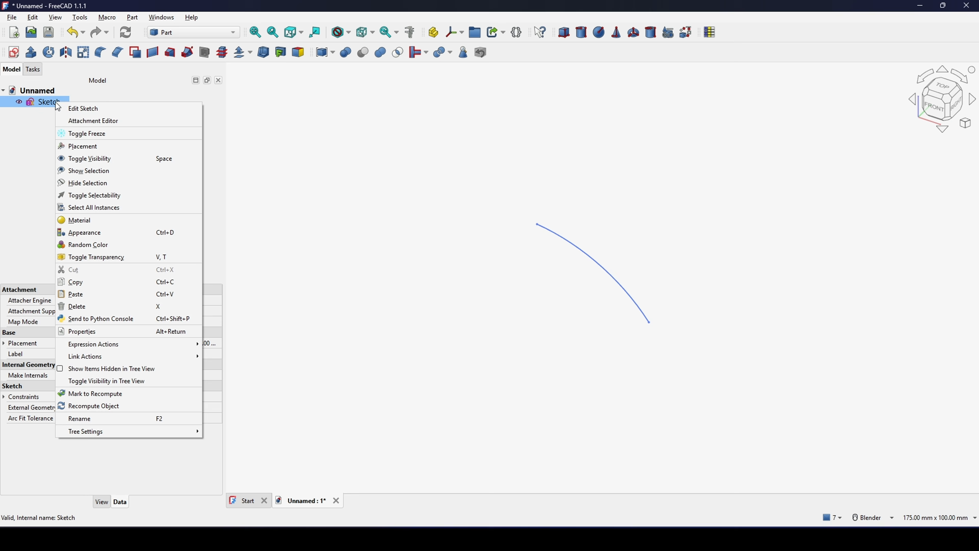
click(110, 417)
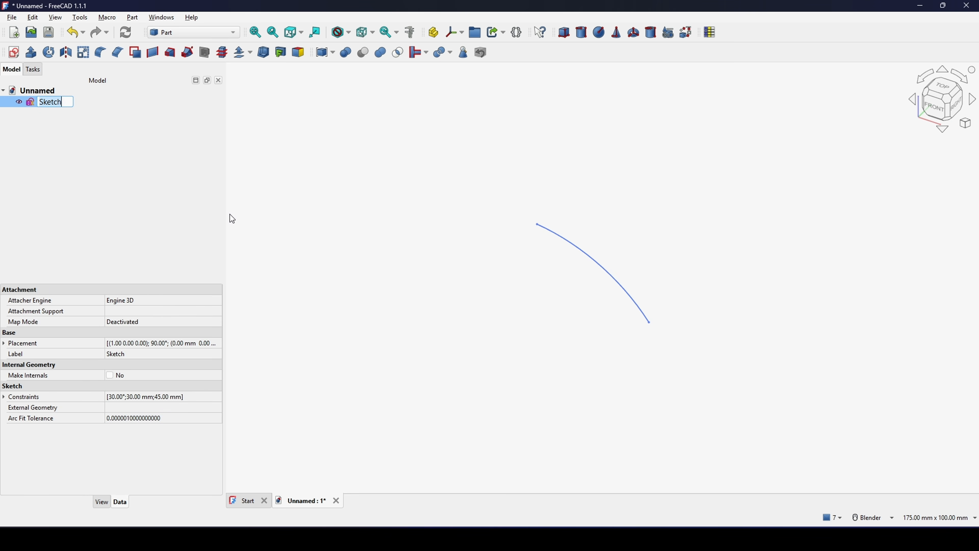
text(Profile1)
key(Return)
click(575, 278)
shift+middle_drag(578, 278, 566, 236)
scroll(565, 236, down, 2)
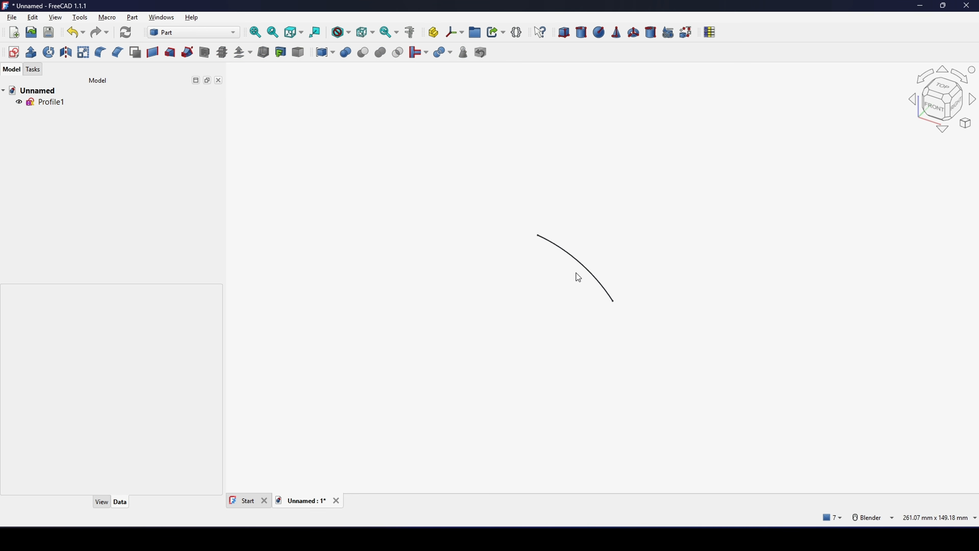
- Show the coordinate axis cross at the model origin
click(55, 17)
click(122, 170)
middle_drag(685, 256, 619, 238)
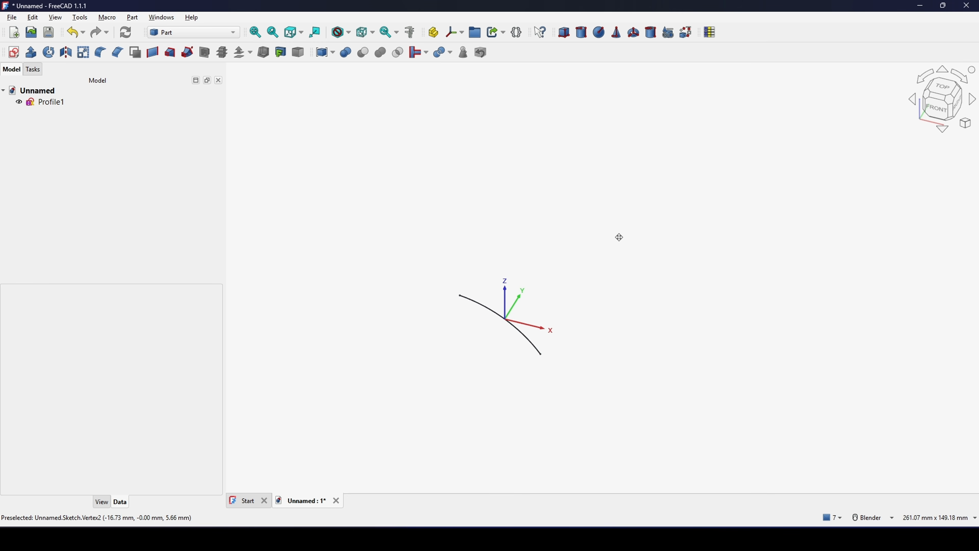
mouse_move(577, 277)
shift+middle_down()
mouse_move(585, 249)
mouse_move(586, 261)
shift+middle_up()
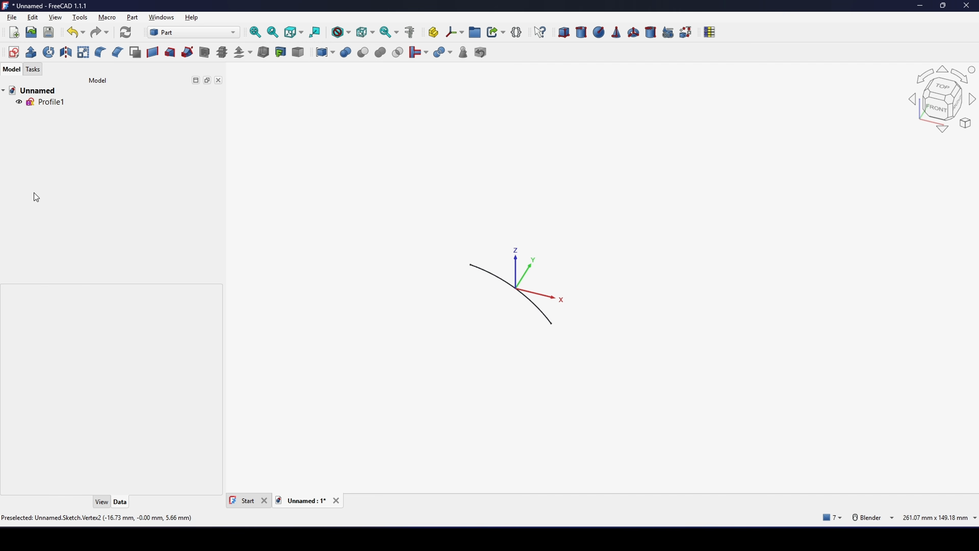
- Create a new sketch on the XZ-plane with an offset of 100 mm
click(14, 53)
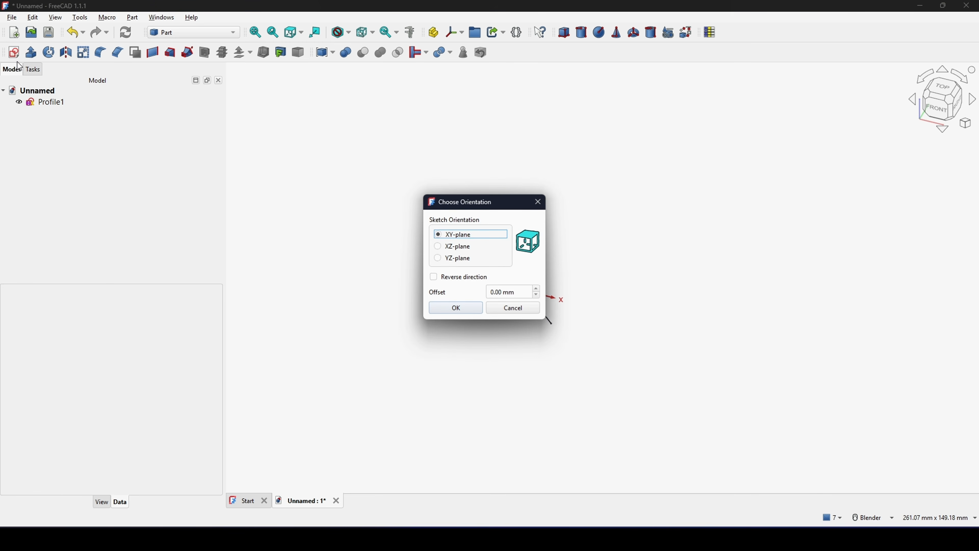
click(439, 247)
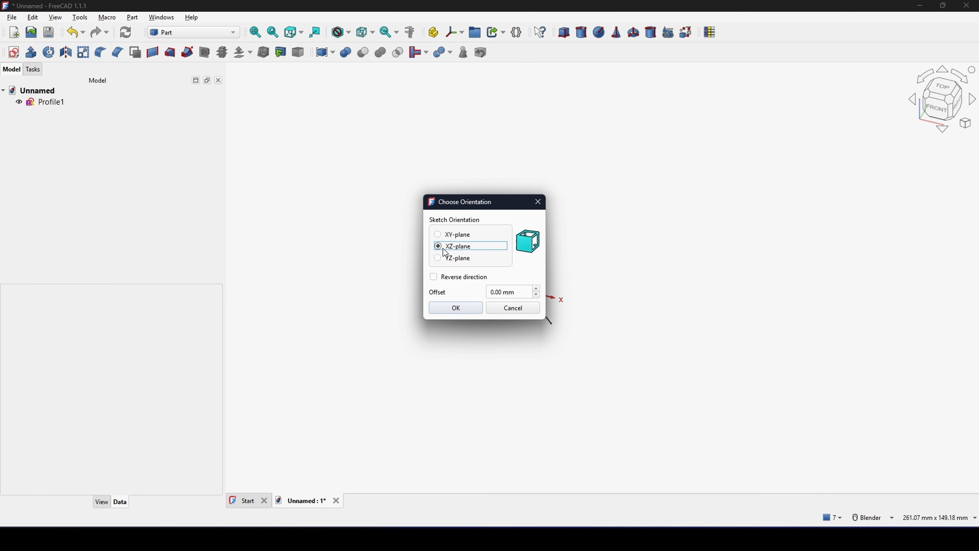
click(522, 294)
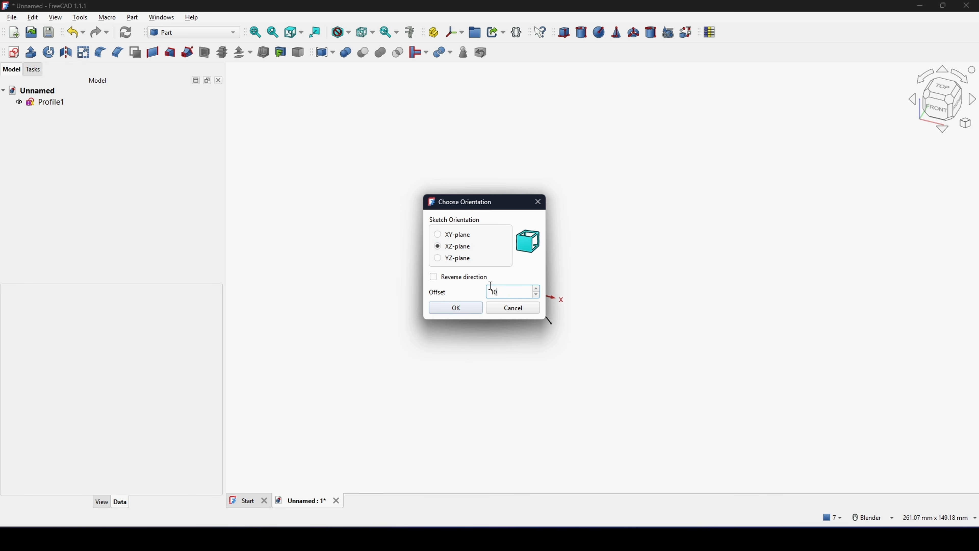
click(463, 311)
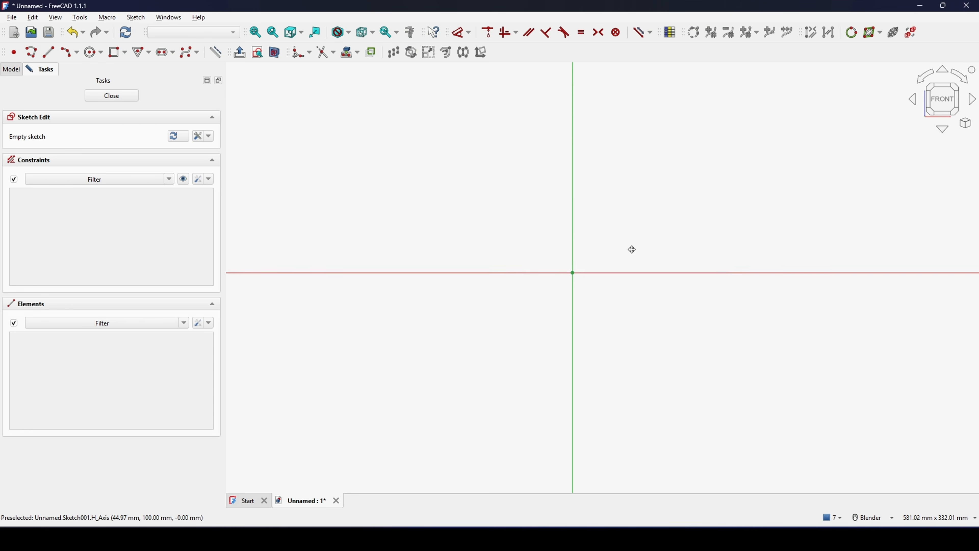
- Draw a two-segment inverted-V polyline with its vertex just below the origin and its right segment about 94 mm long
mouse_move(633, 250)
shift+middle_down()
mouse_move(673, 184)
mouse_move(634, 180)
shift+middle_up()
scroll(624, 190, up, 2)
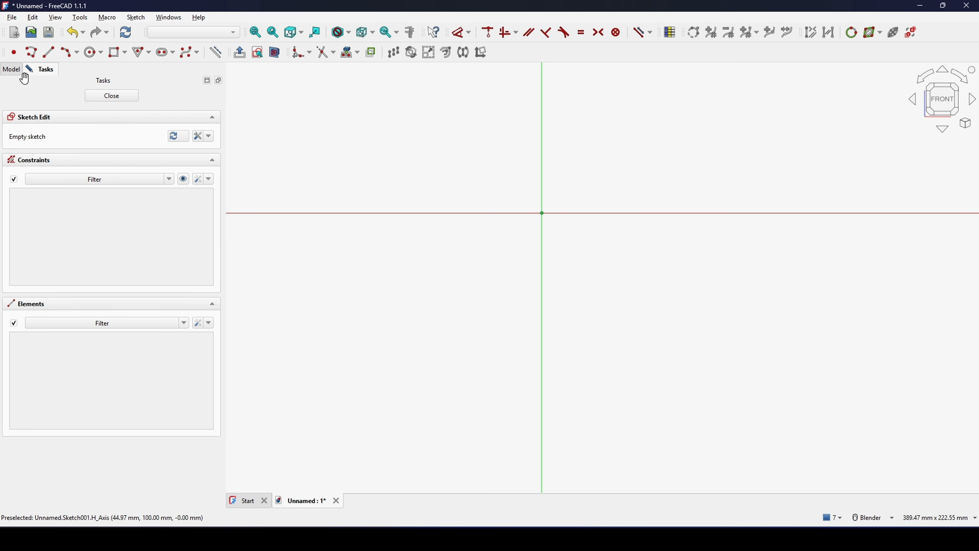
click(32, 52)
click(403, 340)
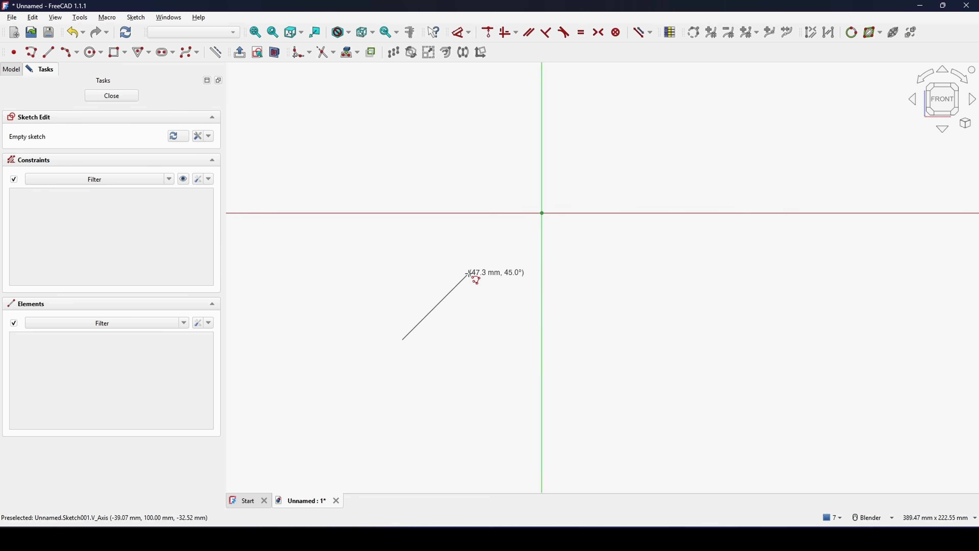
click(524, 227)
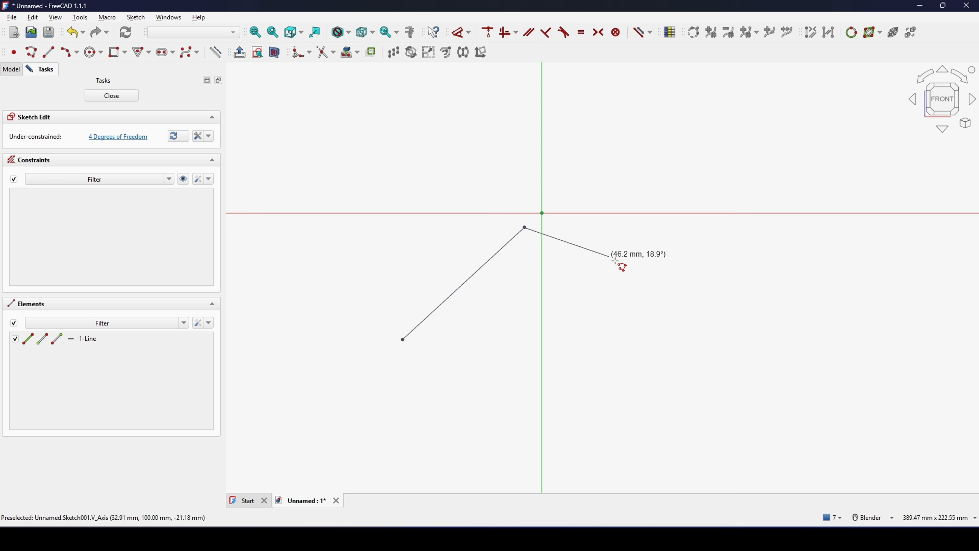
click(675, 331)
key(Escape)
key(Escape)
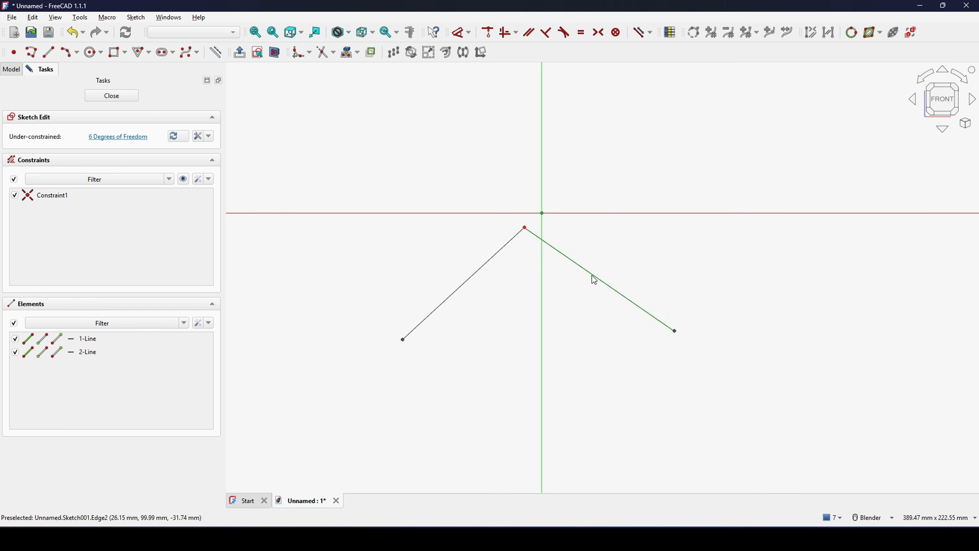
- Convert both polyline segments to construction geometry
click(592, 276)
key(ctrl+a)
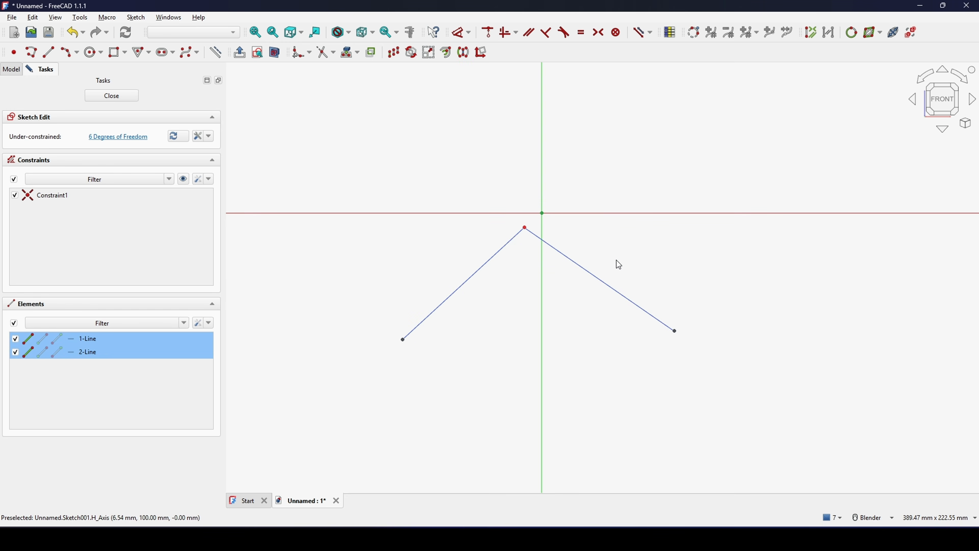
key(g)
key(n)
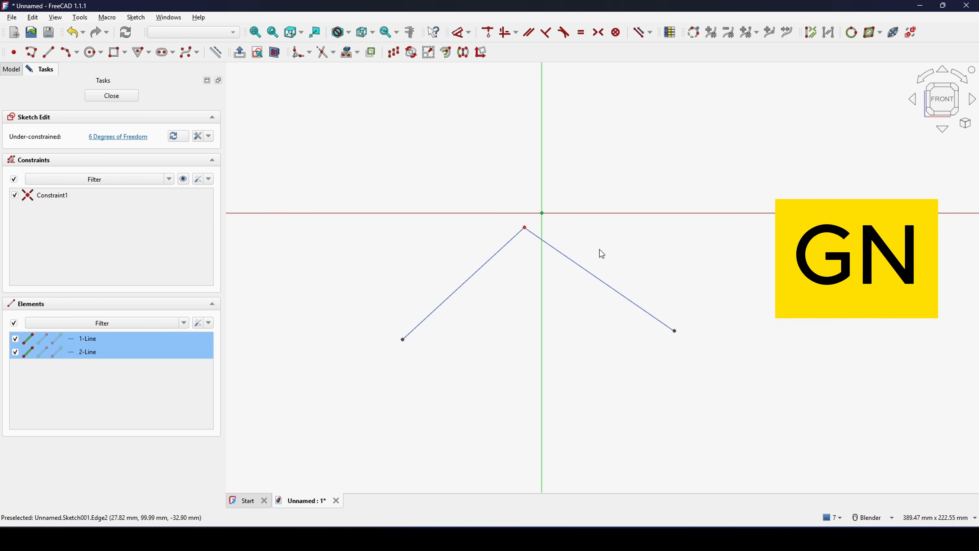
- Make the shared vertex of the two construction lines coincident with the sketch origin
shift+middle_drag(546, 263, 543, 294)
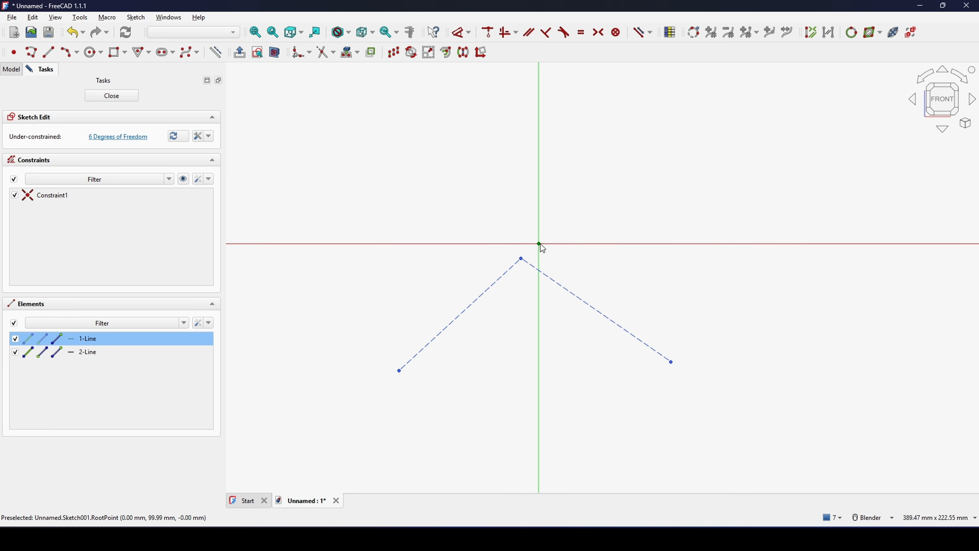
key(c)
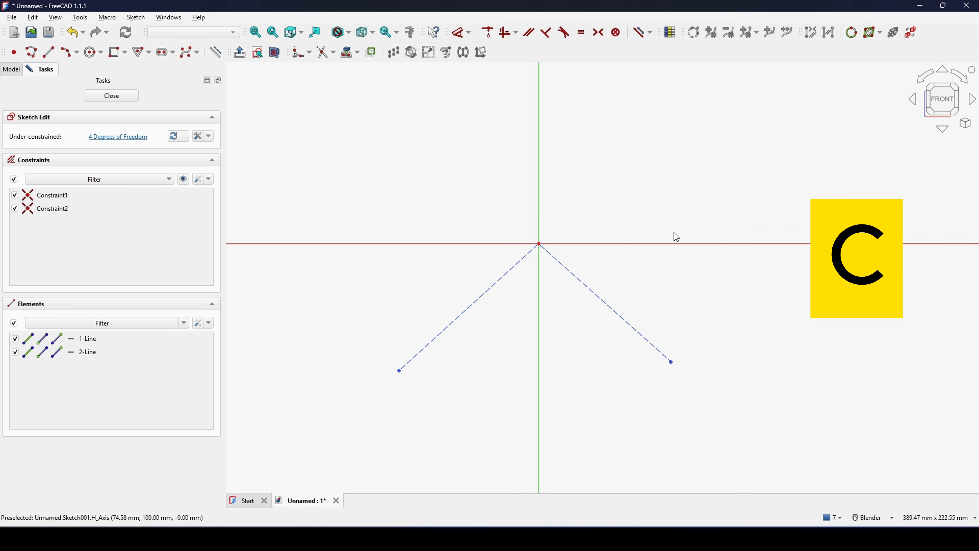
shift+middle_drag(562, 317, 565, 334)
- Constrain the angle between the left construction line and the horizontal axis to 36°
key(d)
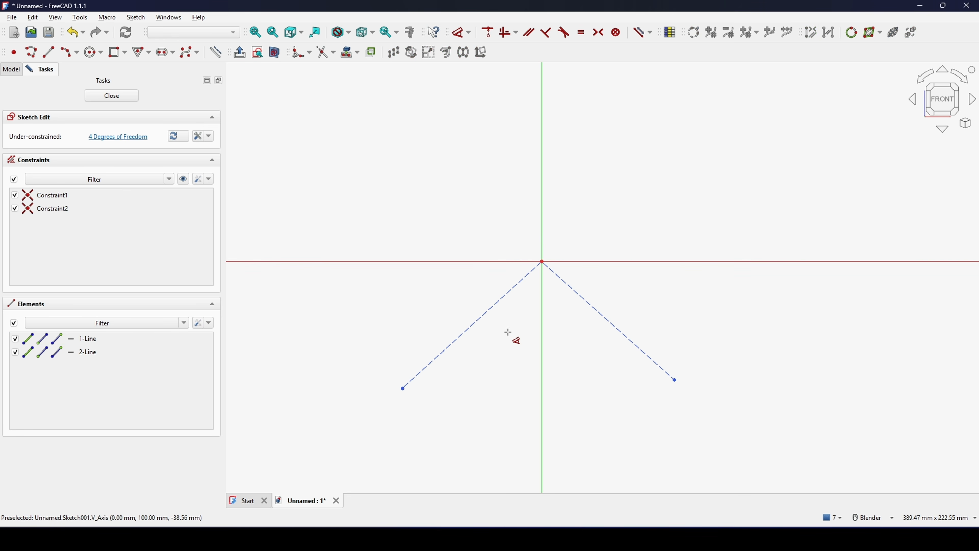
click(487, 310)
click(454, 260)
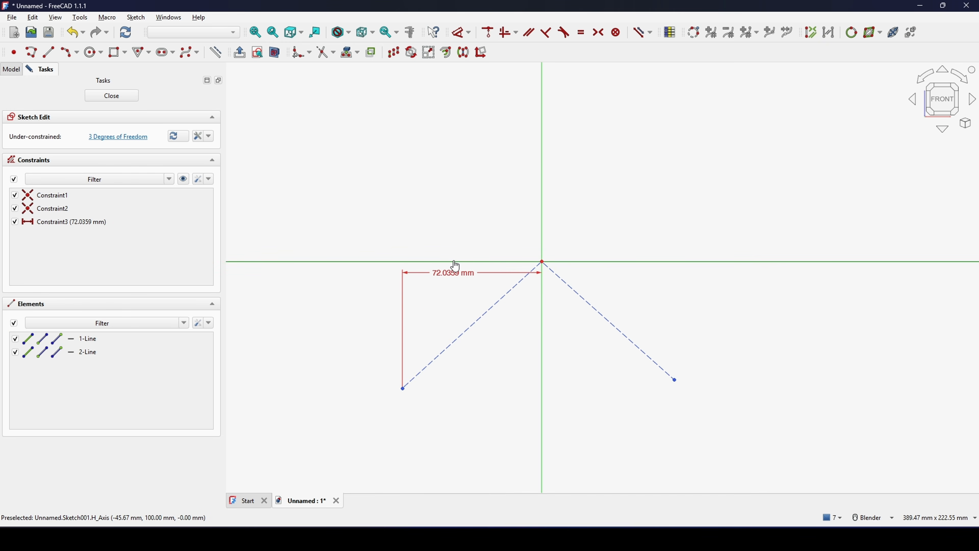
click(455, 263)
click(425, 290)
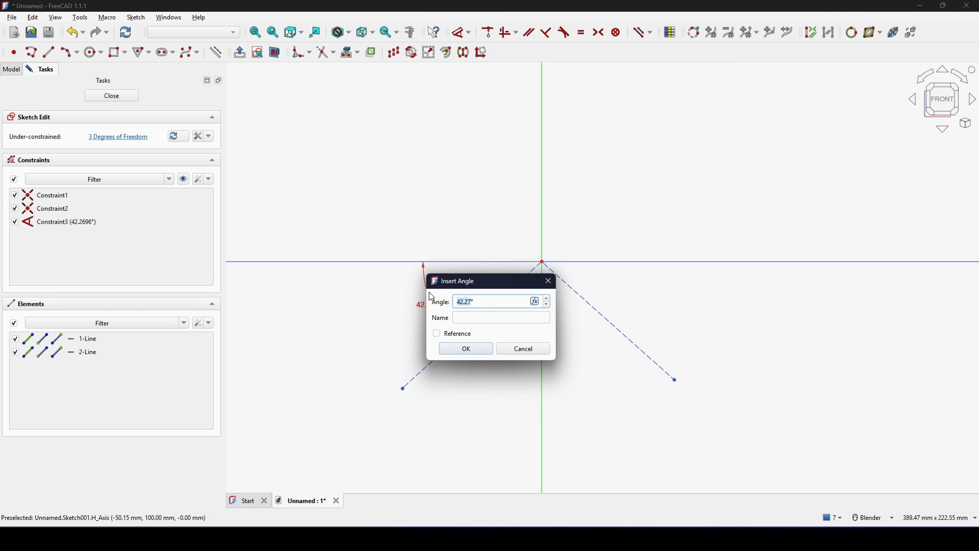
text(36)
click(465, 348)
shift+middle_drag(499, 355, 484, 344)
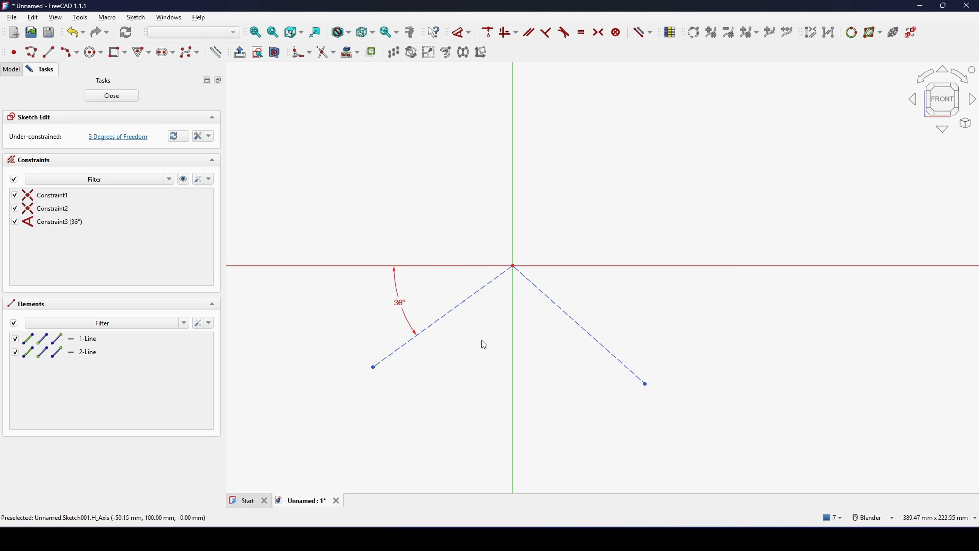
- Constrain the two construction lines meeting at the origin to be perpendicular to each other
click(474, 295)
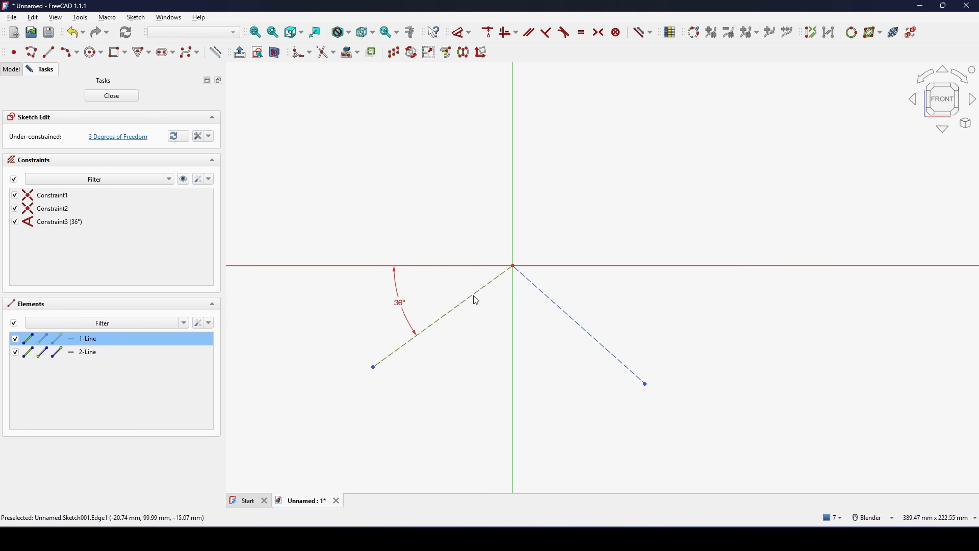
click(566, 319)
key(n)
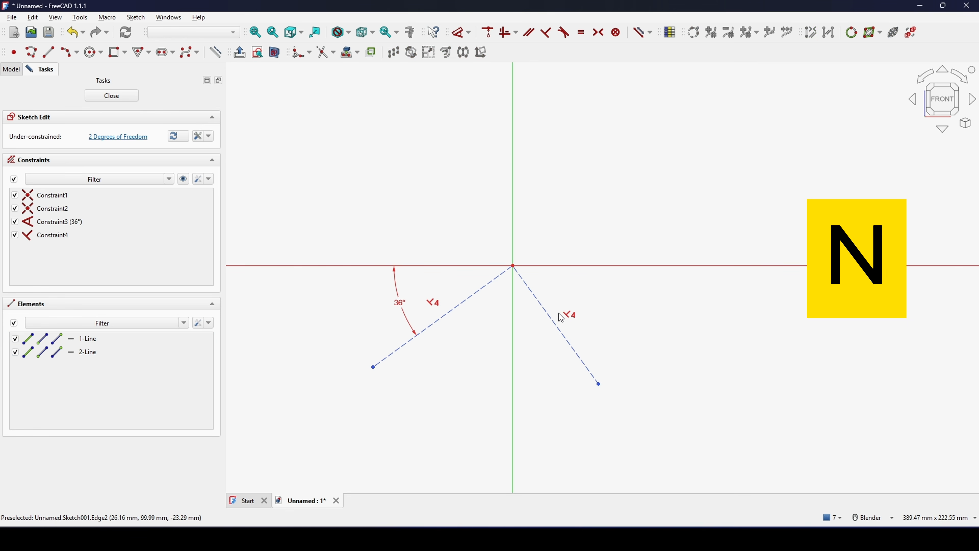
mouse_move(486, 325)
shift+middle_down()
mouse_move(475, 342)
mouse_move(479, 335)
shift+middle_up()
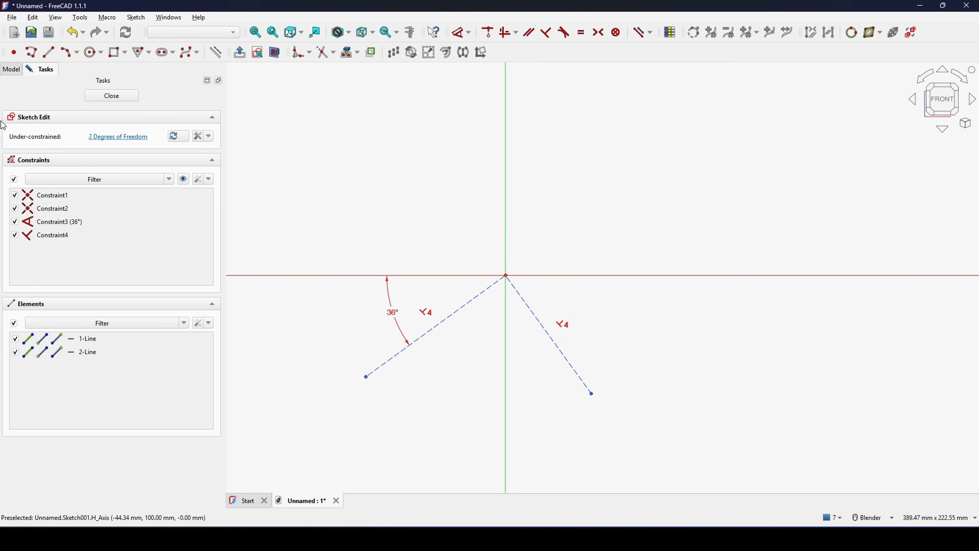
- Draw a three-rim-point arc from below the left construction line, past the origin, to the area above the horizontal axis
click(64, 54)
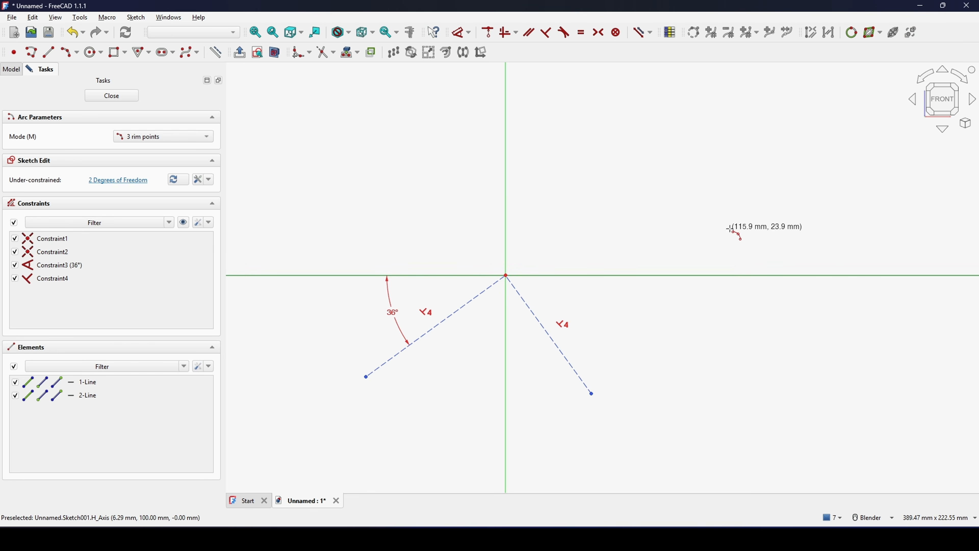
shift+middle_drag(427, 335, 432, 262)
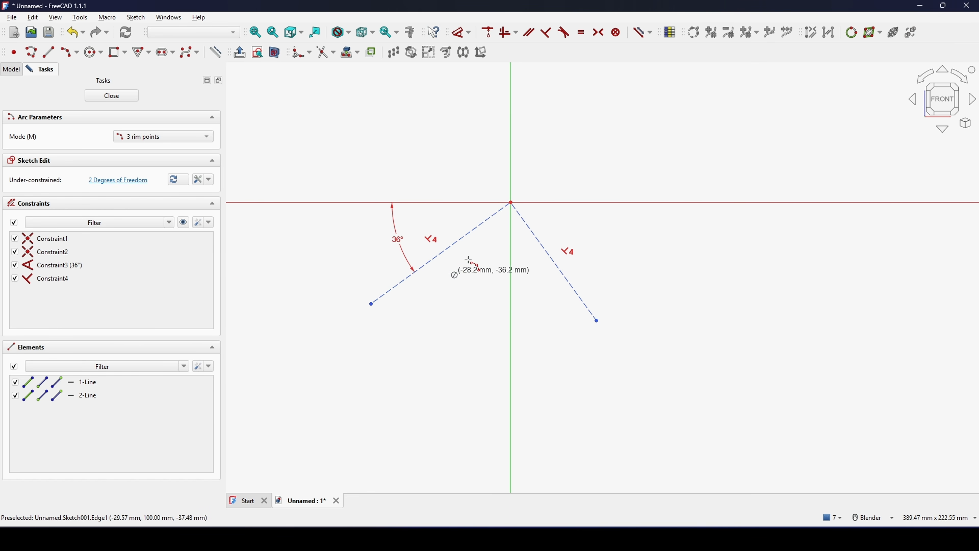
click(454, 277)
click(654, 142)
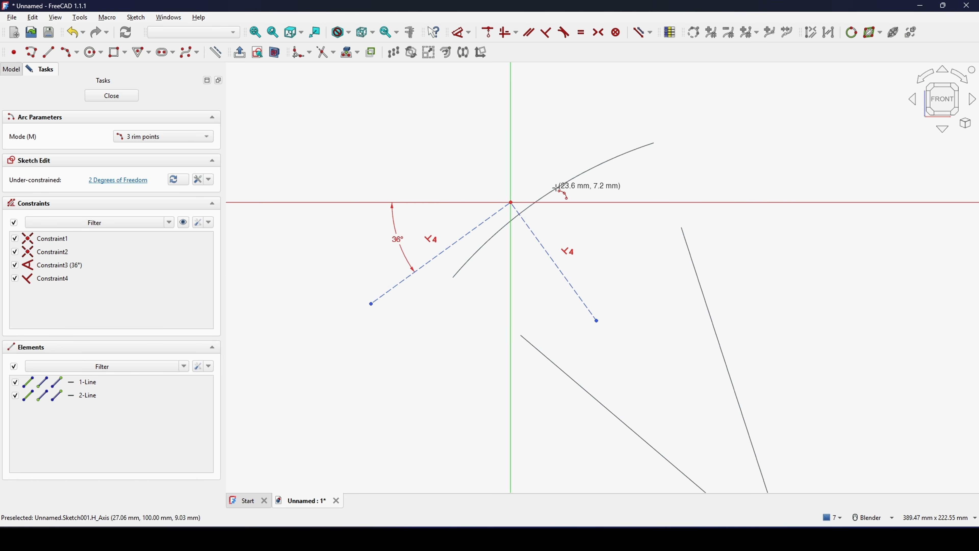
click(511, 203)
key(Escape)
scroll(525, 146, up, 2)
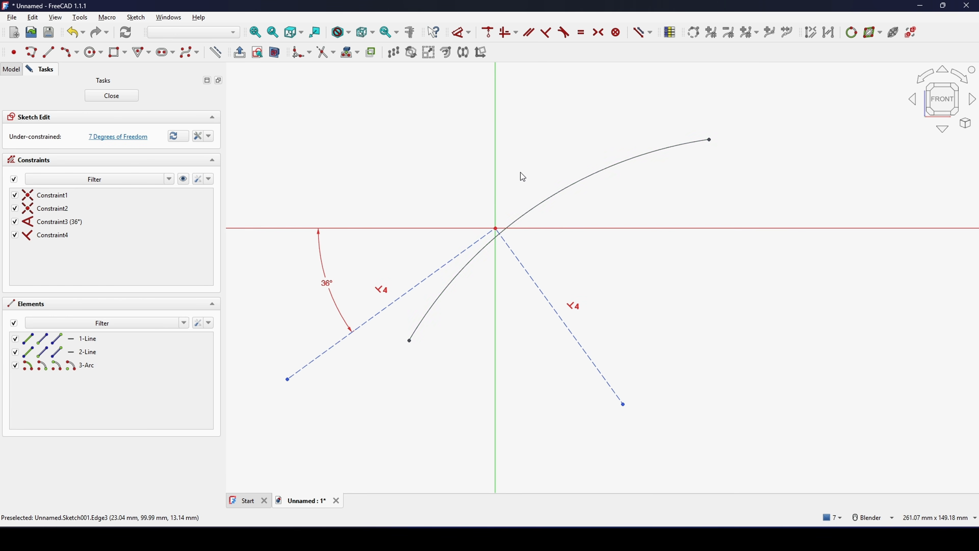
- Constrain the arc to pass through the sketch origin
click(532, 213)
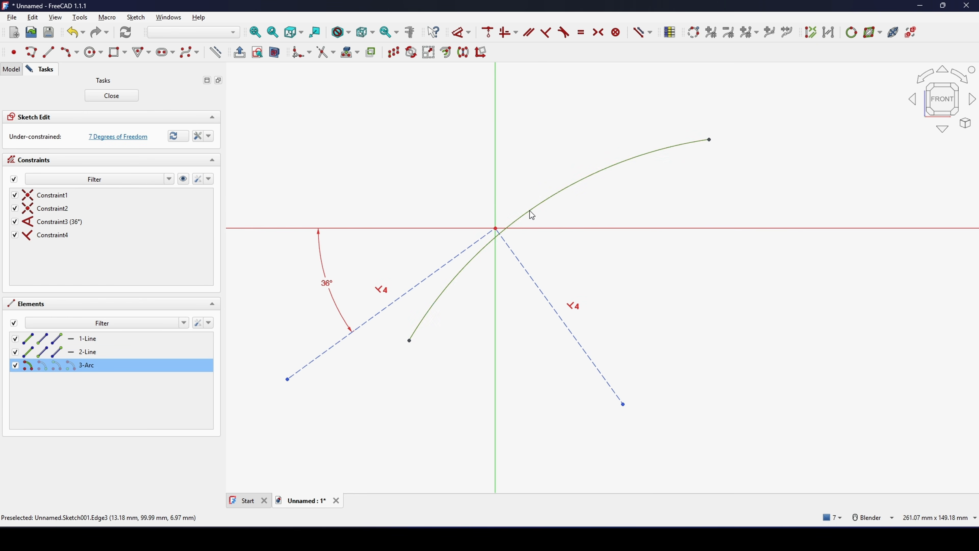
click(497, 231)
key(c)
scroll(551, 201, down, 1)
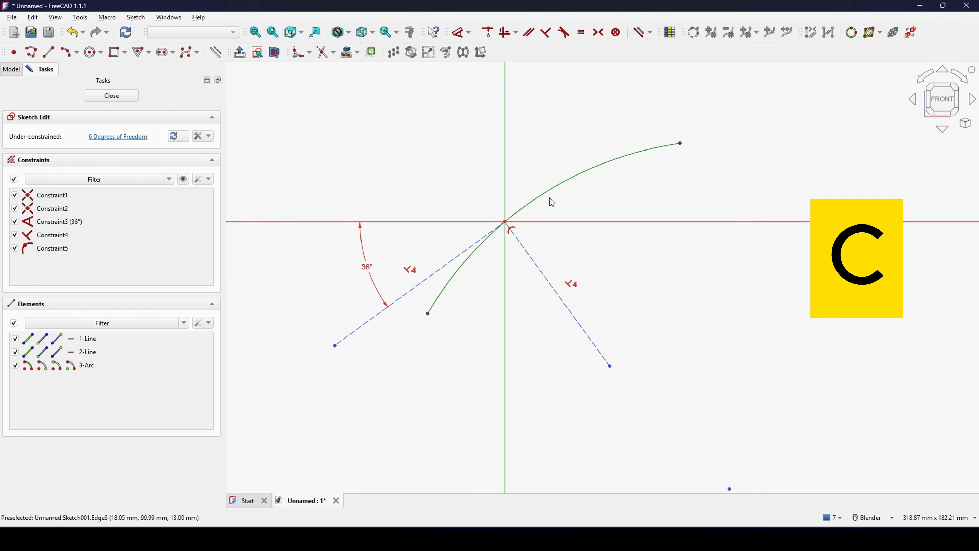
shift+middle_drag(549, 198, 534, 228)
- Make the arc's two endpoints symmetric about the right construction line
click(414, 344)
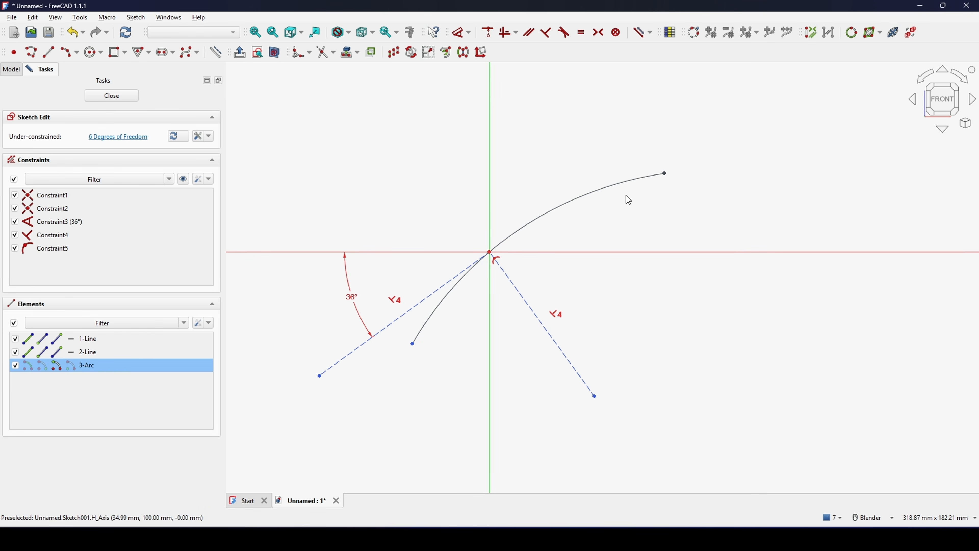
click(520, 295)
key(s)
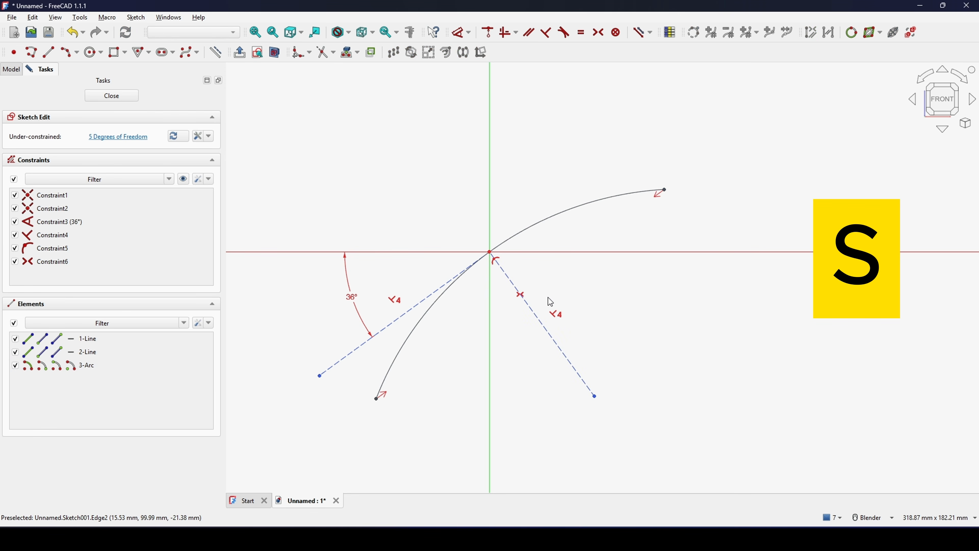
- Make the free end of the right construction line coincident with the arc's centre point
scroll(549, 302, down, 4)
scroll(594, 277, up, 2)
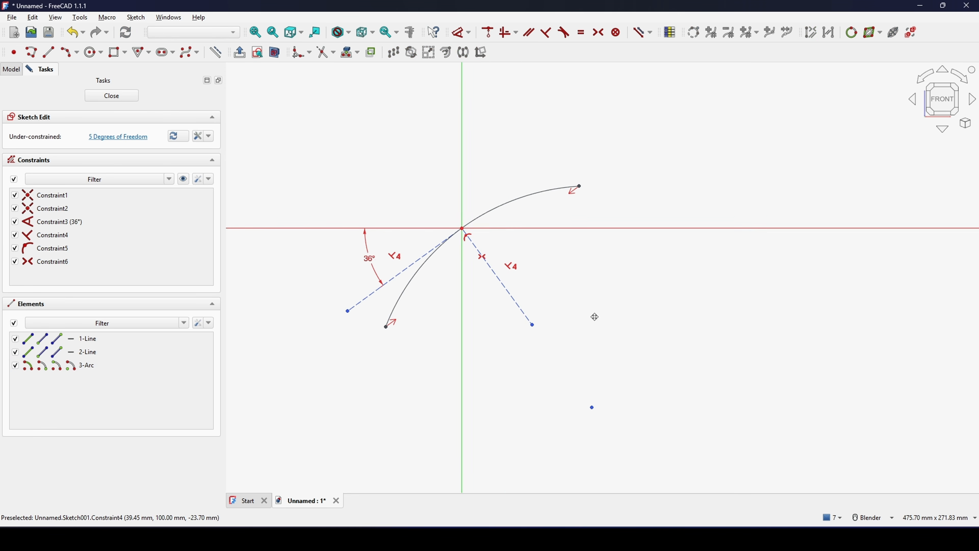
click(532, 326)
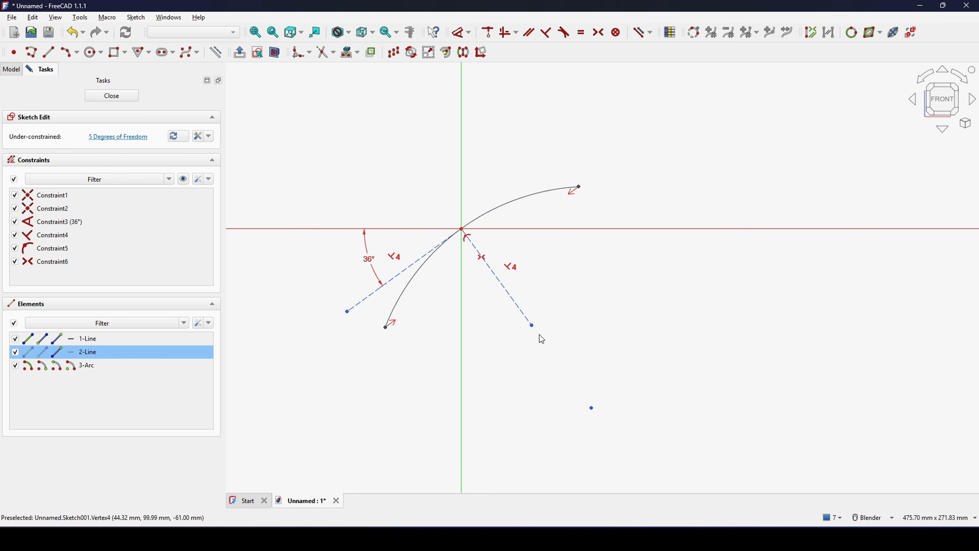
click(592, 409)
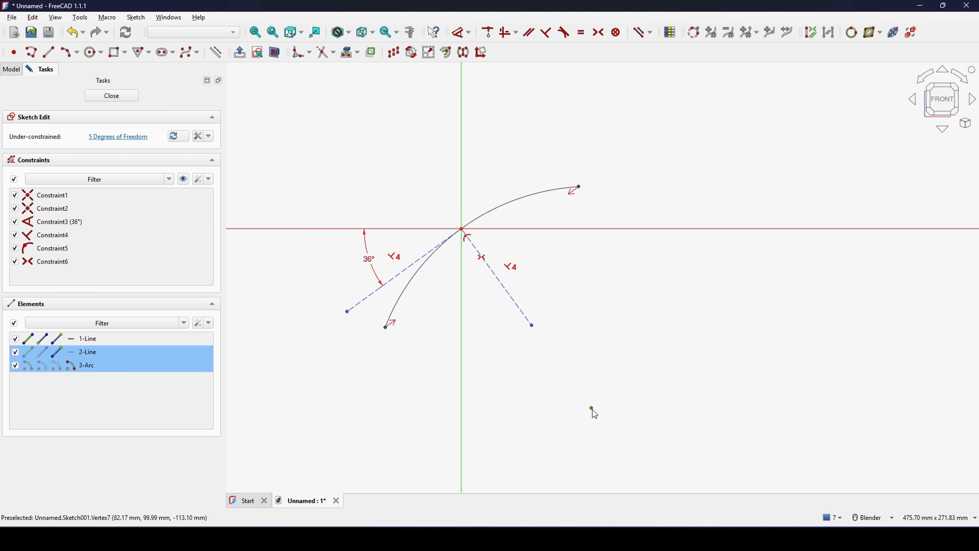
key(c)
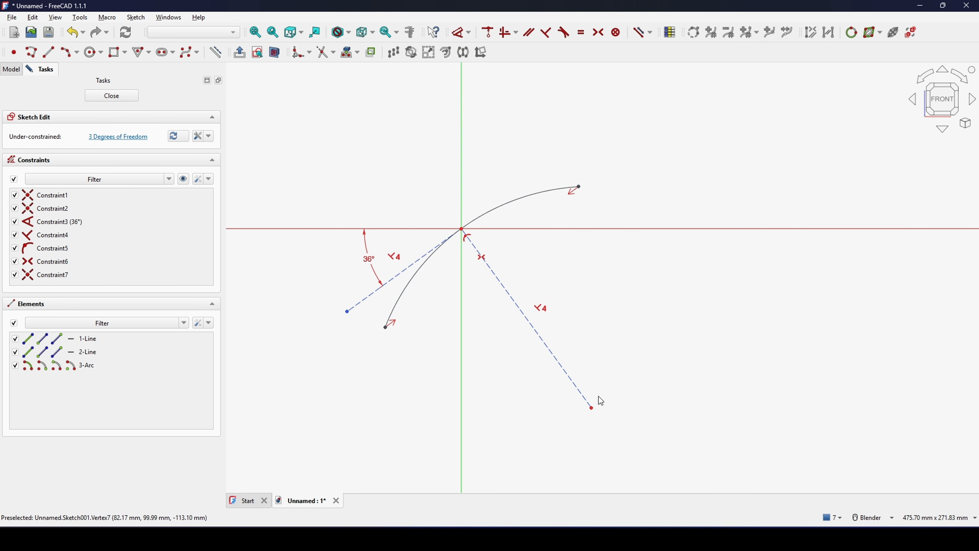
- Dimension the horizontal distance between the arc's two endpoints as 90 mm
scroll(544, 306, up, 1)
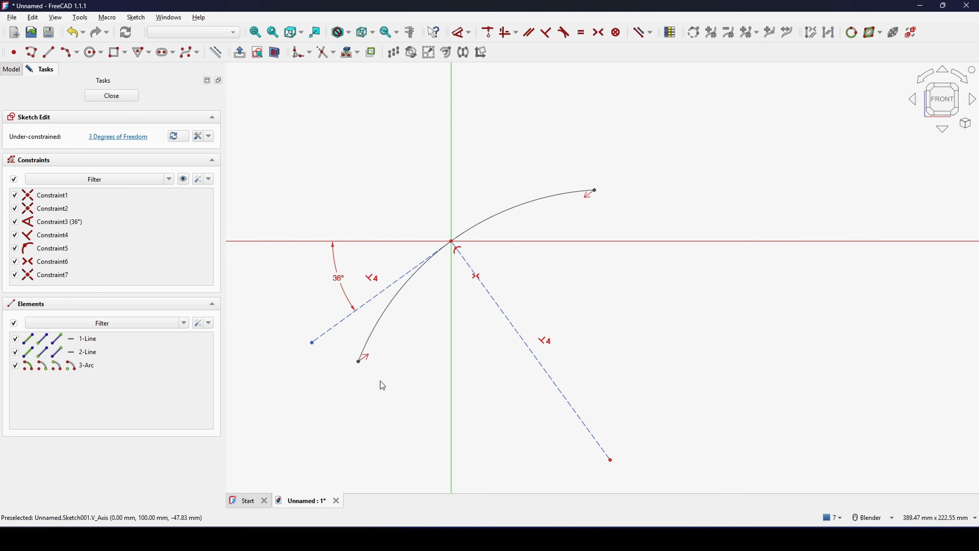
click(359, 362)
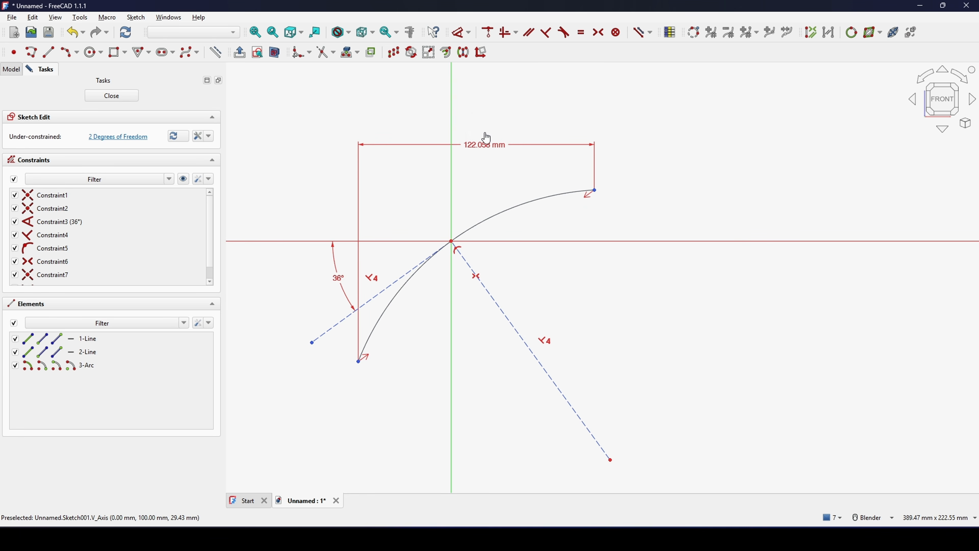
click(487, 138)
text(9)
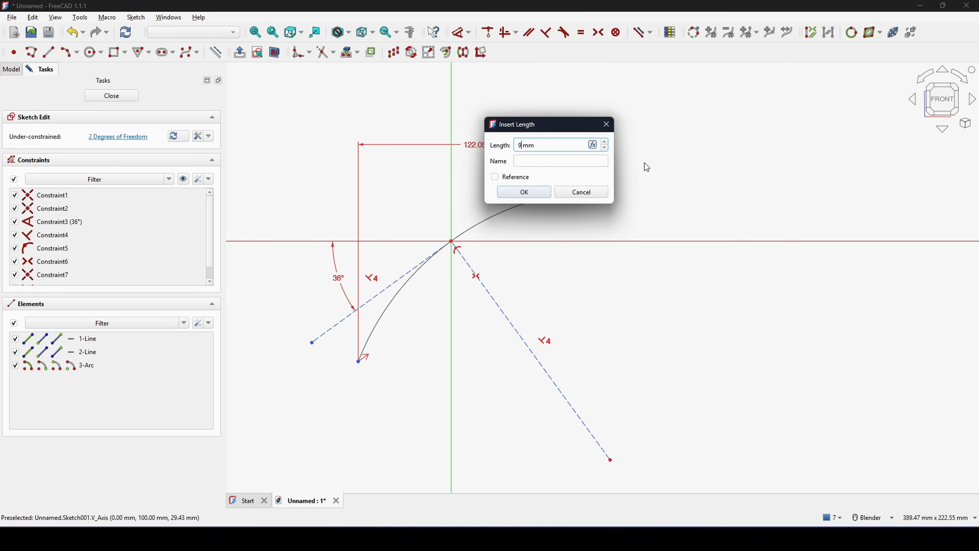
text(0)
key(Return)
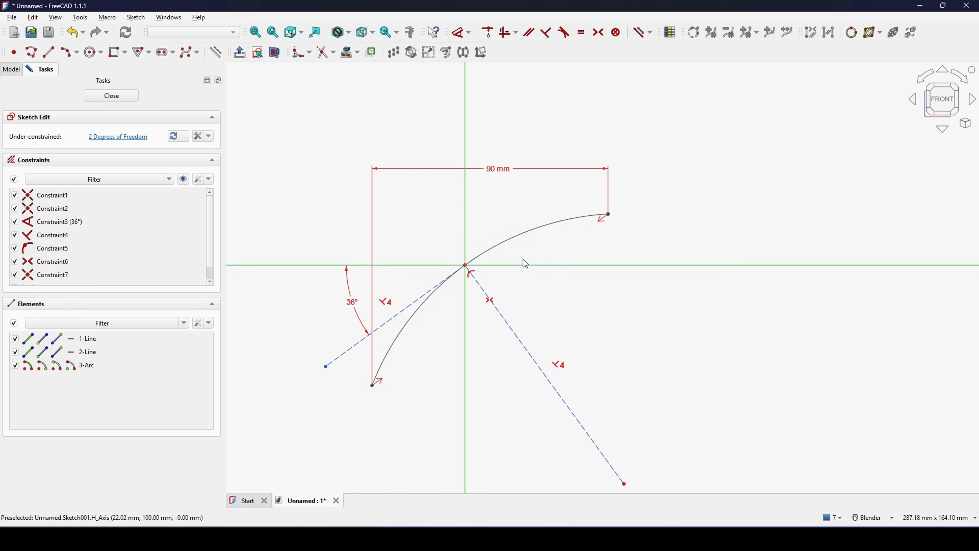
- Constrain the arc's radius to 300 mm
key(d)
click(548, 224)
click(390, 111)
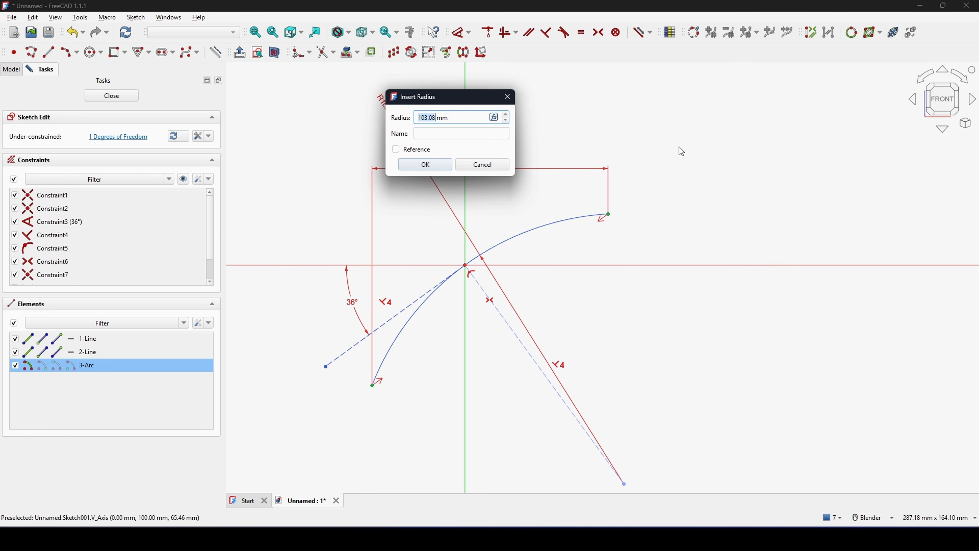
text(3)
key(Return)
scroll(682, 152, down, 5)
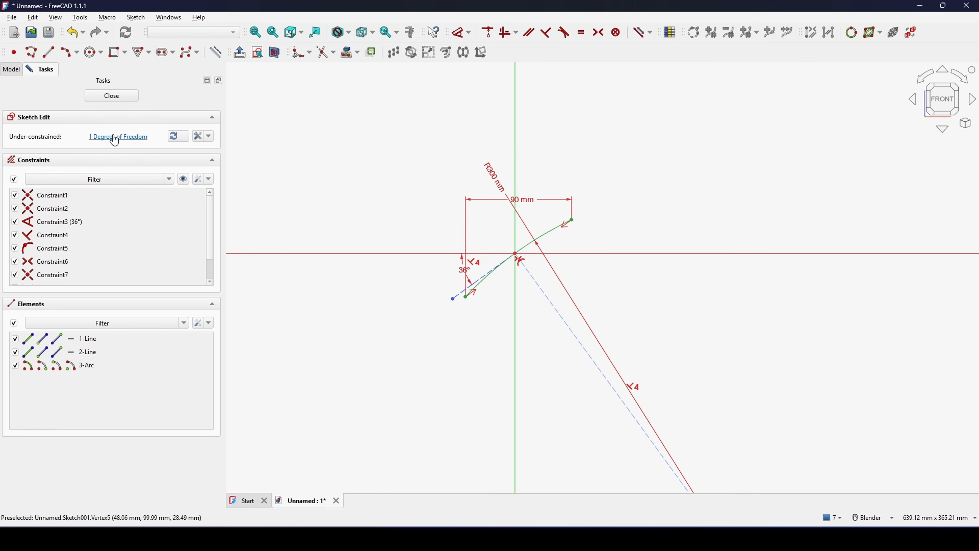
- Lengthen the left construction line by moving its free endpoint outward, beyond the arc's lower end
drag(454, 301, 430, 318)
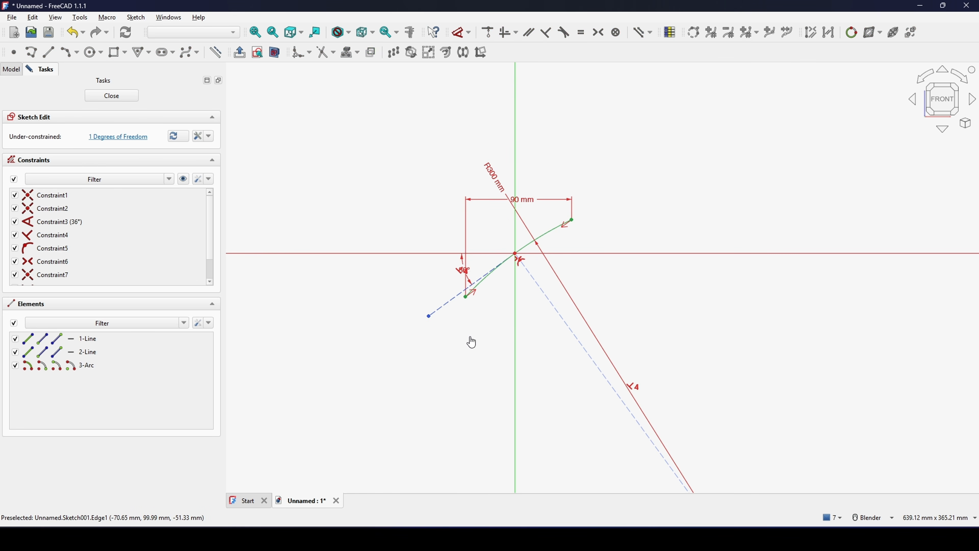
shift+middle_drag(528, 316, 530, 330)
scroll(480, 287, up, 2)
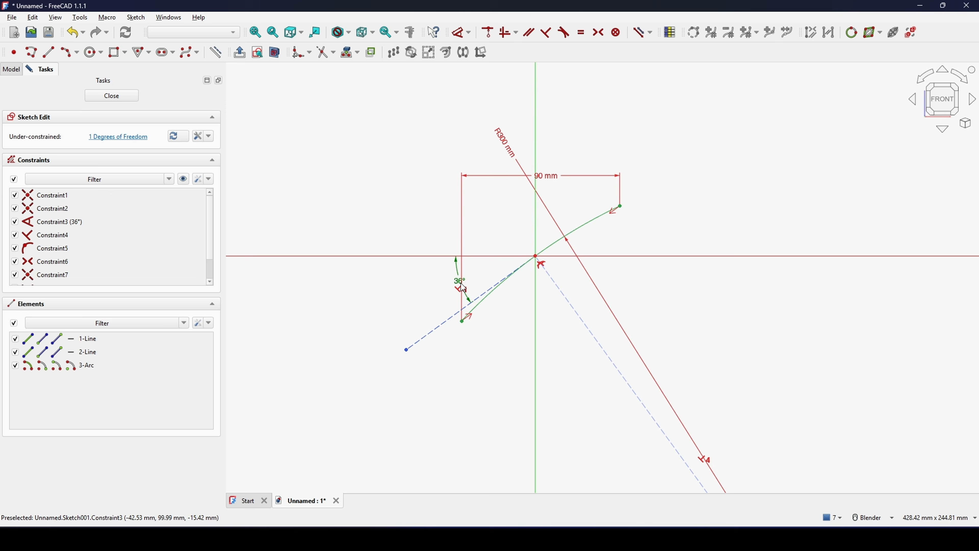
- Finish editing the sketch and rename Sketch001 as Profile2
click(112, 95)
scroll(715, 290, down, 2)
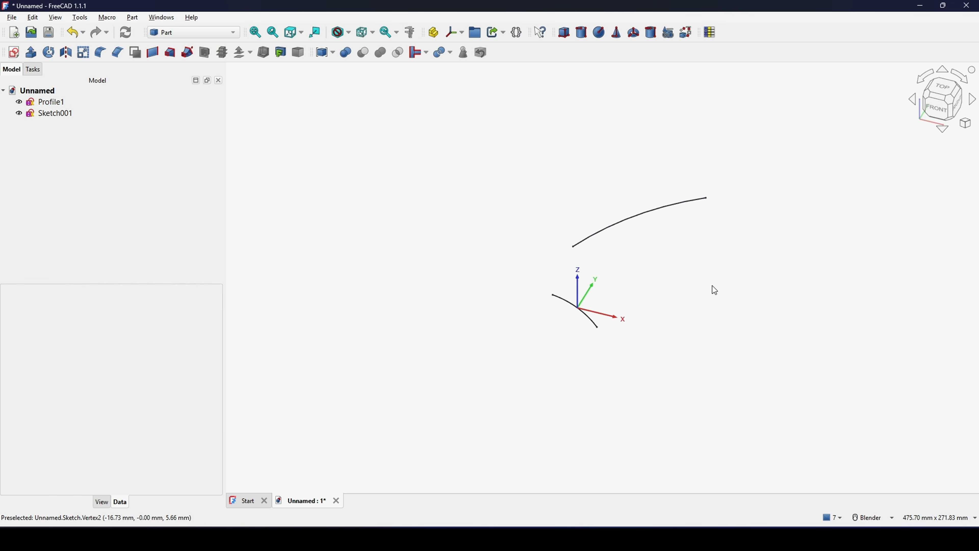
click(58, 112)
right_click(58, 113)
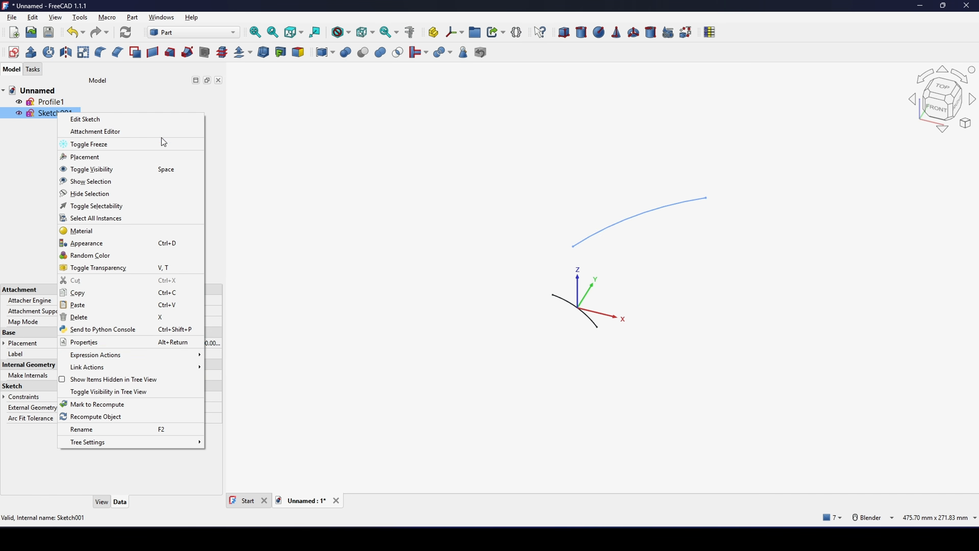
click(142, 425)
text(Profile2)
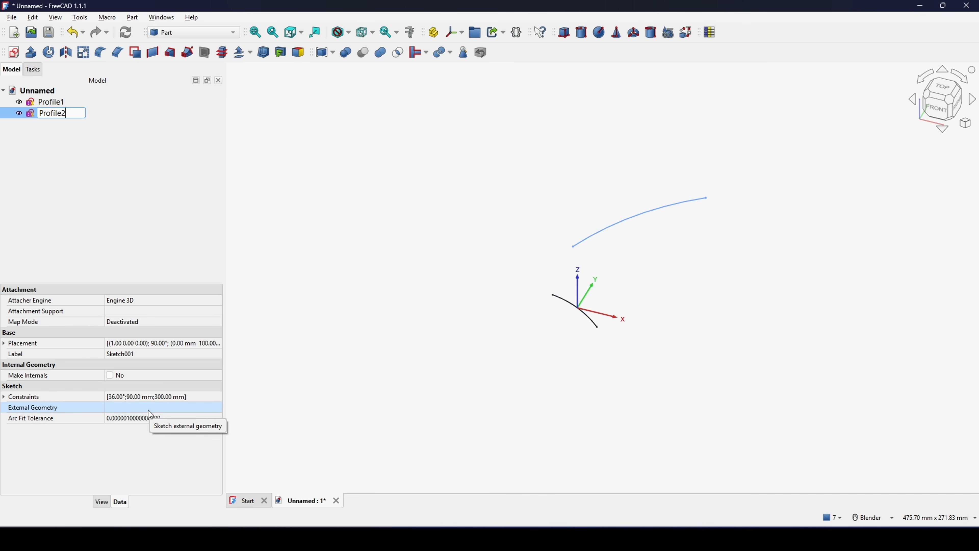
key(Return)
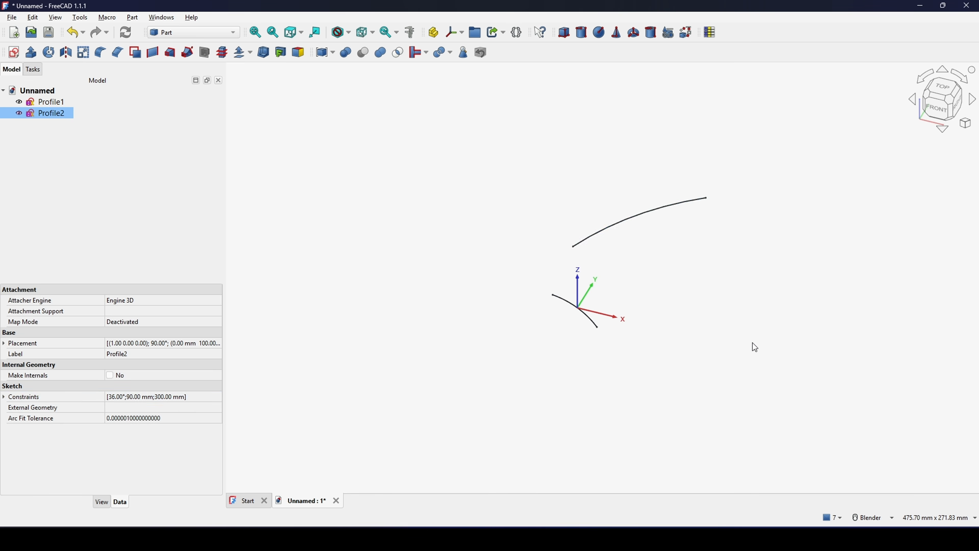
- Take a screen capture of the area around both profiles and add a red arrow pointing outward from each arc
click(755, 348)
middle_drag(755, 347, 672, 362)
key(Print)
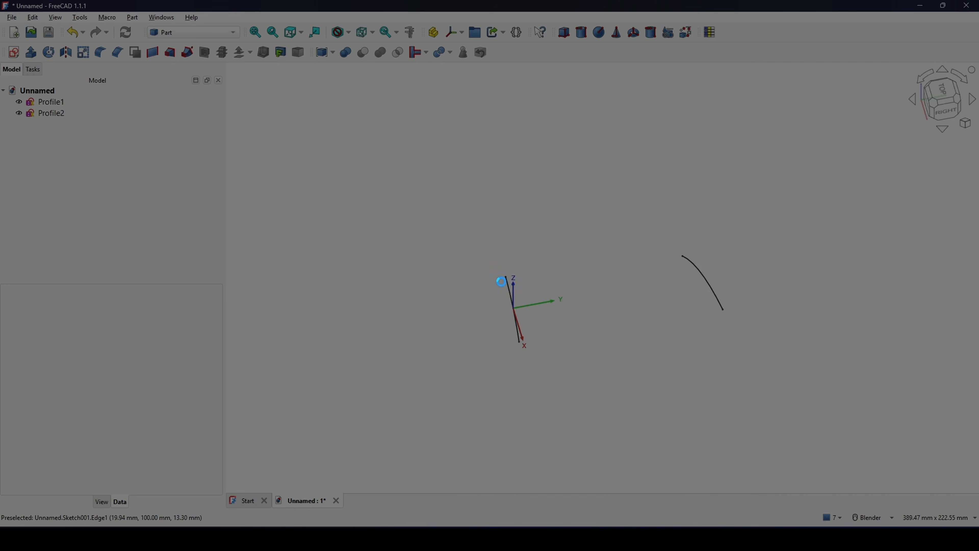
mouse_move(387, 140)
mouse_down()
mouse_move(837, 433)
mouse_move(841, 466)
mouse_up()
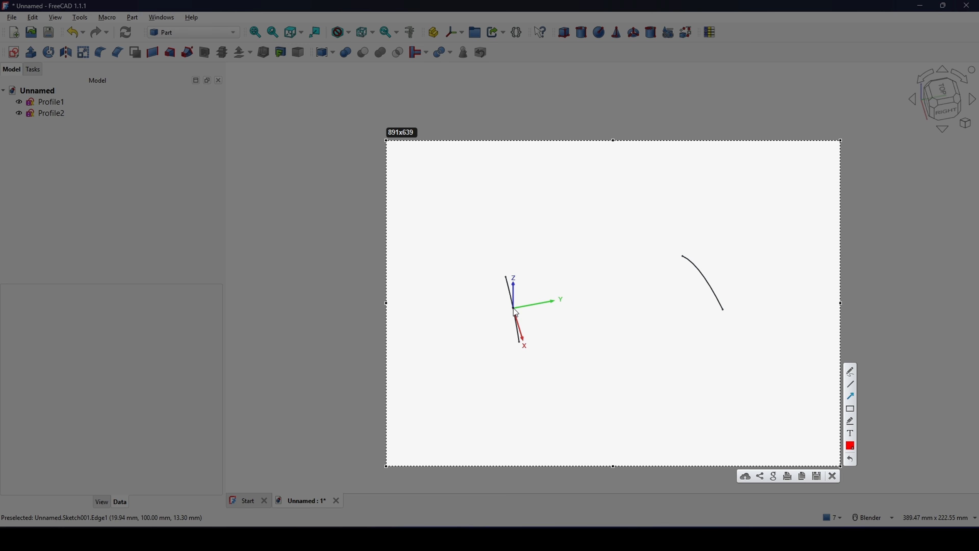
drag(515, 310, 453, 322)
drag(704, 281, 744, 267)
- Draw red freehand curves joining the profiles' matching endpoints, circle the lower endpoint pair, and dismiss the capture
drag(505, 277, 505, 277)
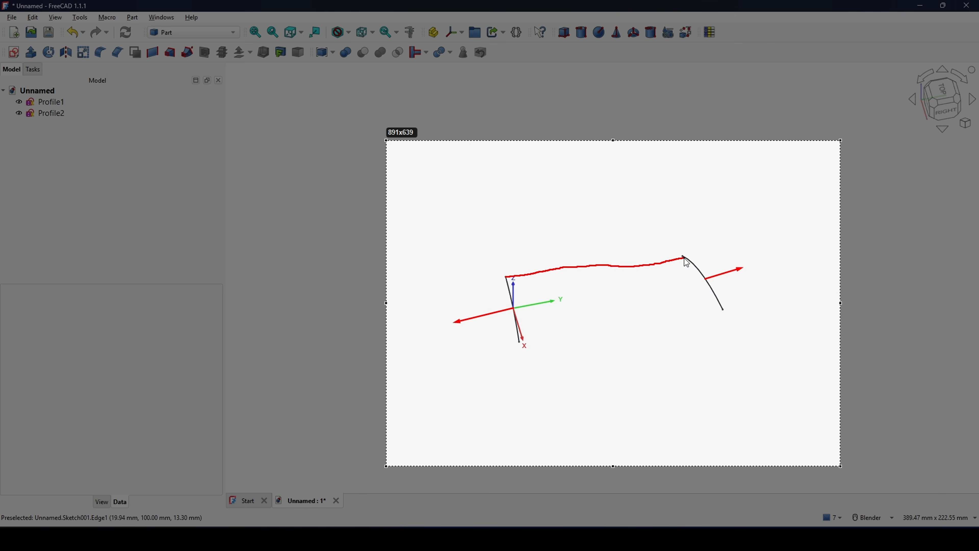
drag(686, 263, 686, 263)
drag(521, 343, 724, 309)
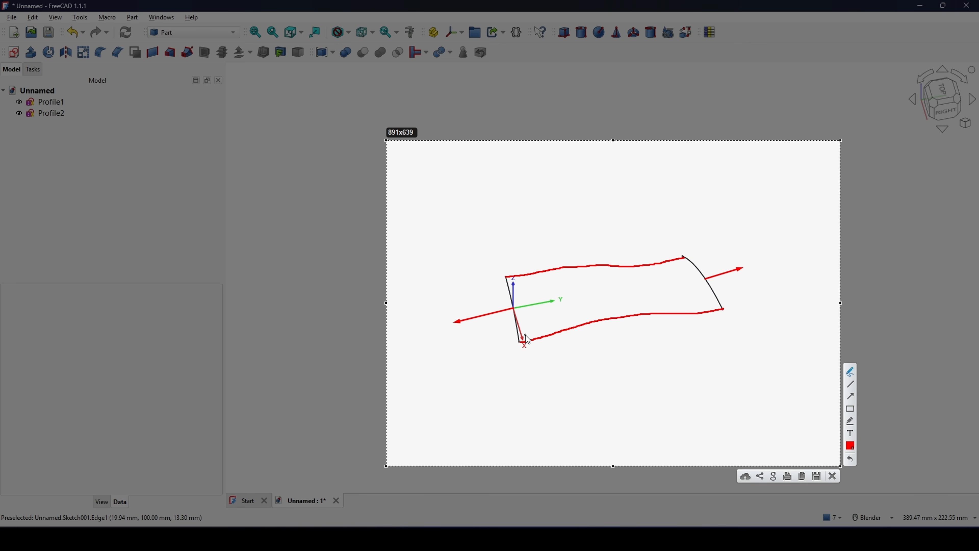
mouse_move(528, 340)
mouse_down()
mouse_move(509, 339)
mouse_move(540, 342)
mouse_up()
drag(731, 302, 728, 299)
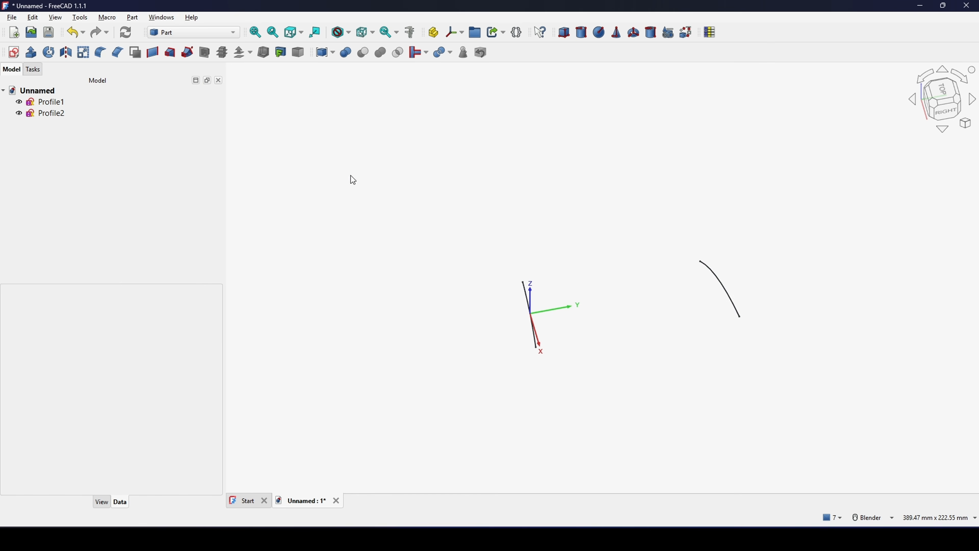
shift+middle_drag(595, 301, 608, 288)
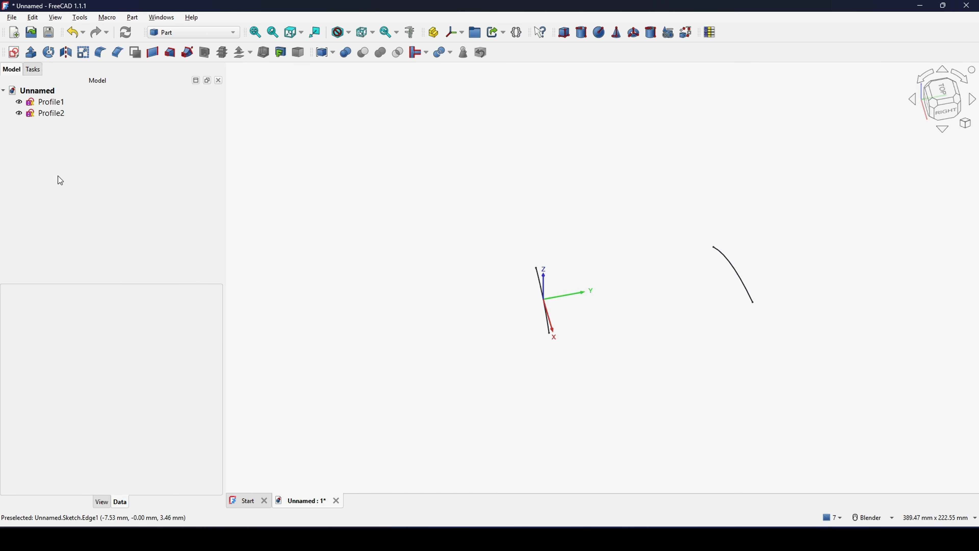
- Extrude Profile1 by 10 mm along its normal as an open surface strip
click(61, 110)
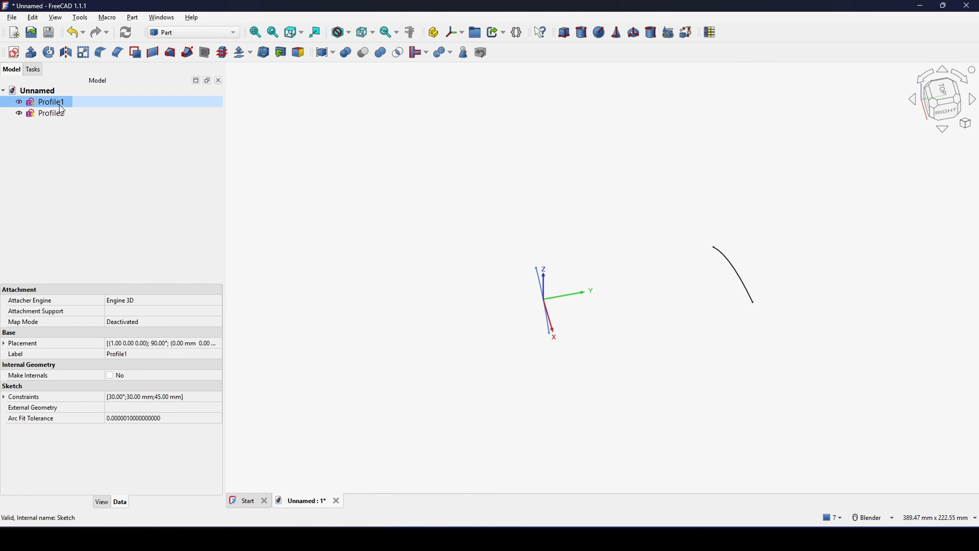
click(31, 52)
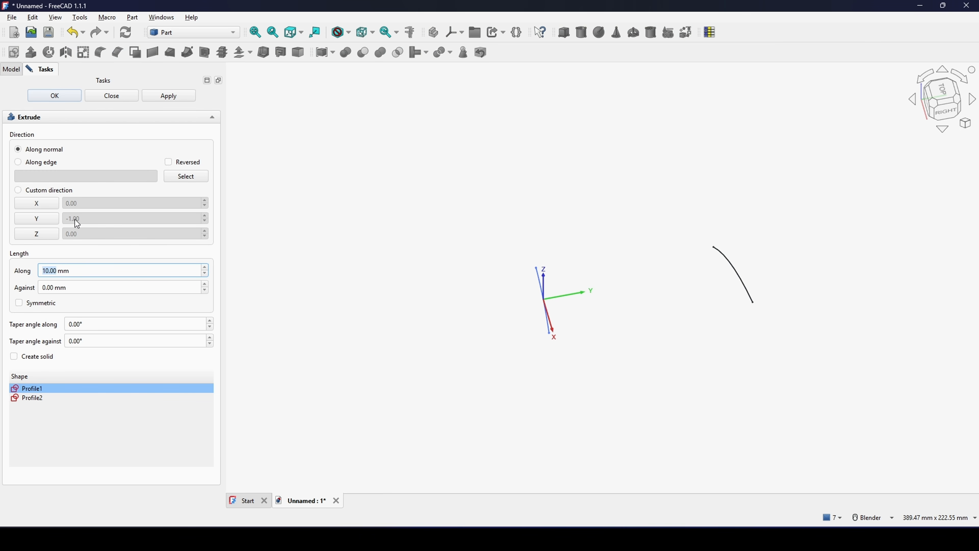
drag(73, 271, 13, 270)
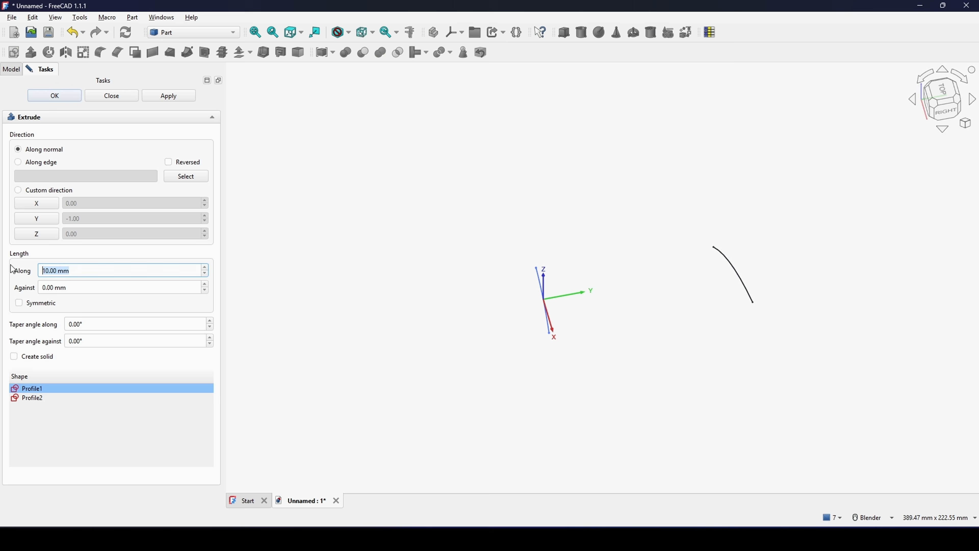
click(74, 94)
middle_drag(614, 317, 505, 369)
- Extrude Profile2 by 10 mm along a custom direction with Y set to 1.00
click(638, 307)
shift+middle_drag(555, 322, 582, 315)
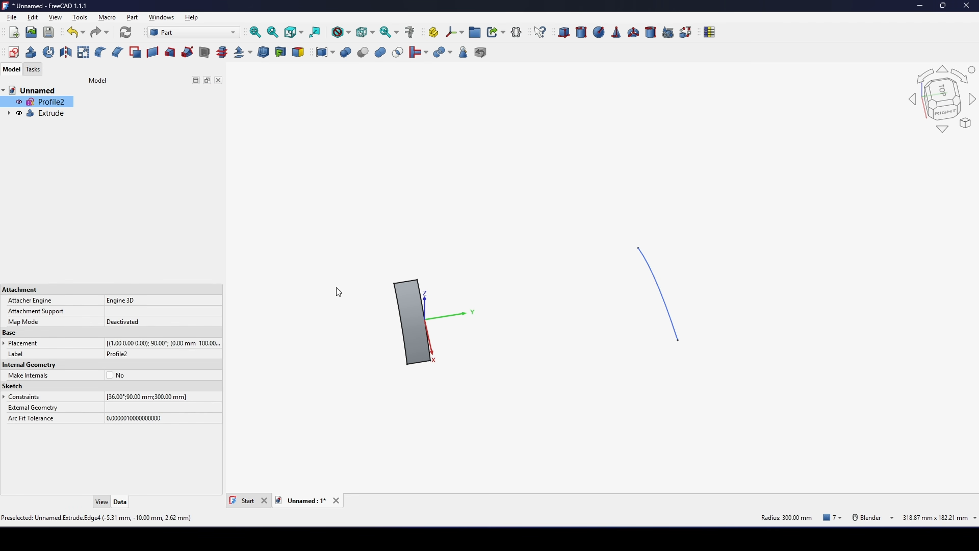
click(30, 53)
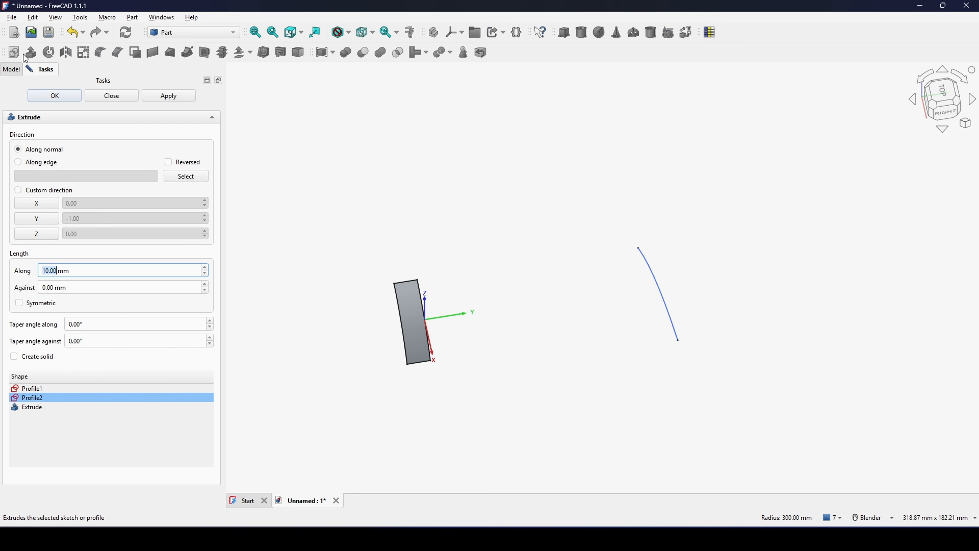
click(37, 219)
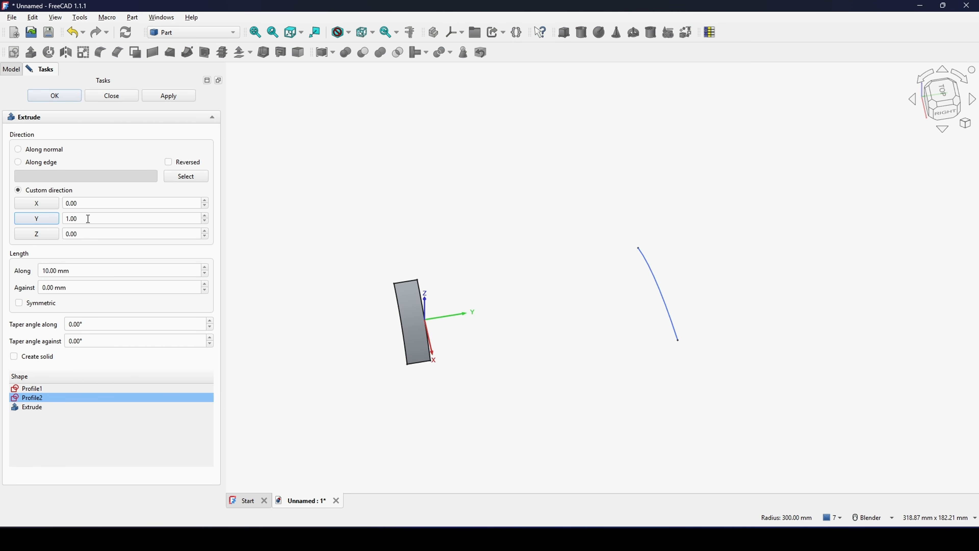
click(65, 271)
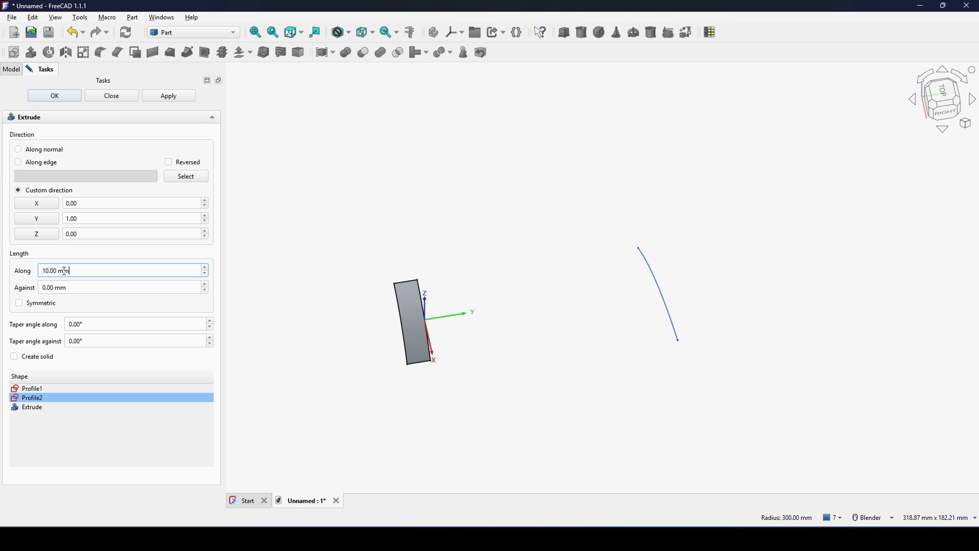
click(45, 96)
middle_drag(492, 155, 551, 271)
- Switch to the Curves workbench
click(179, 33)
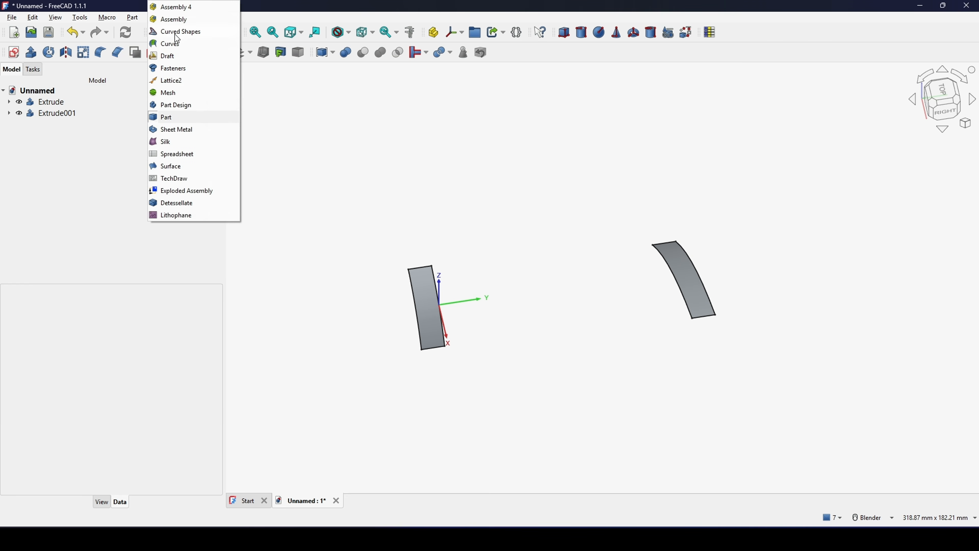
click(177, 44)
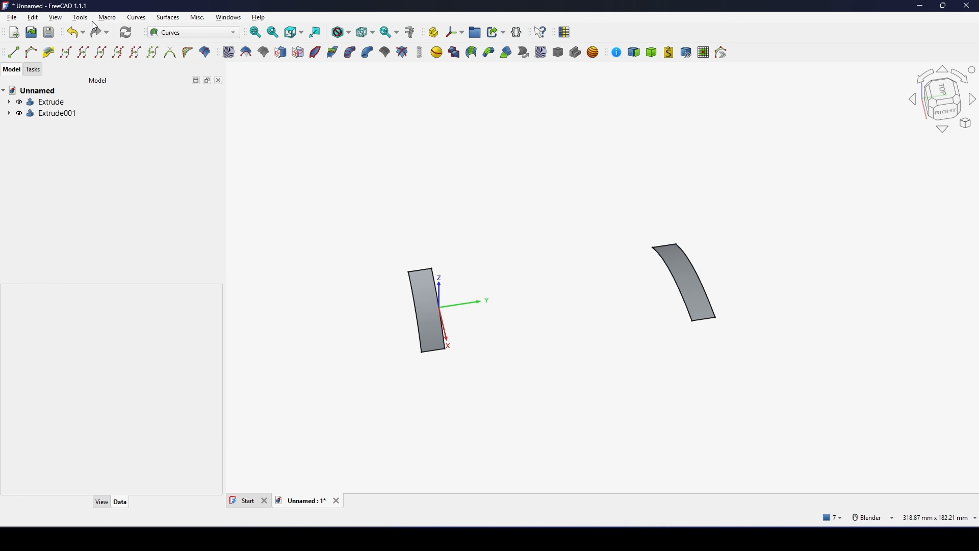
click(84, 18)
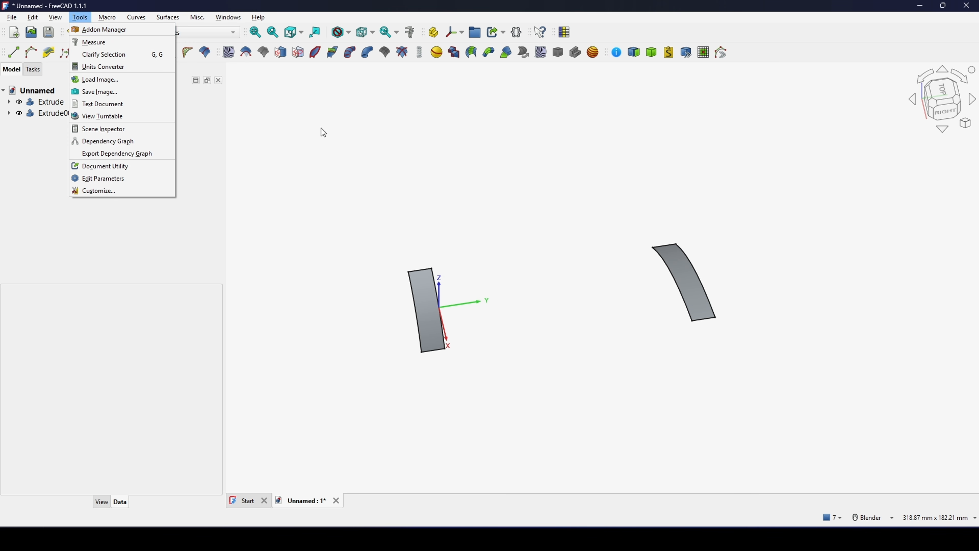
click(473, 173)
- Create a blend surface between the two extruded strips, using each strip's face and its inner arc edge
shift+middle_drag(561, 271, 574, 263)
scroll(559, 295, up, 1)
shift+middle_drag(559, 296, 507, 353)
click(394, 363)
scroll(397, 367, up, 3)
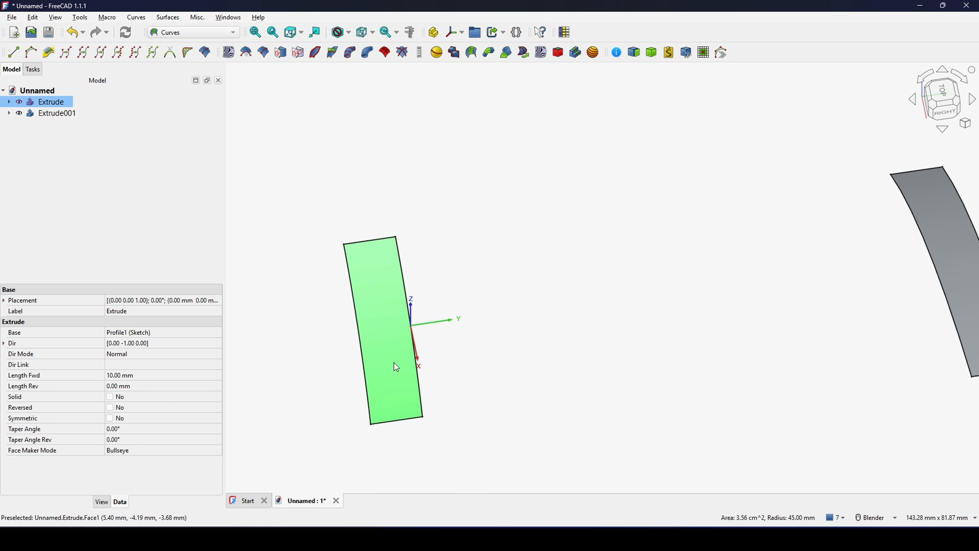
ctrl+click(418, 376)
scroll(474, 382, down, 4)
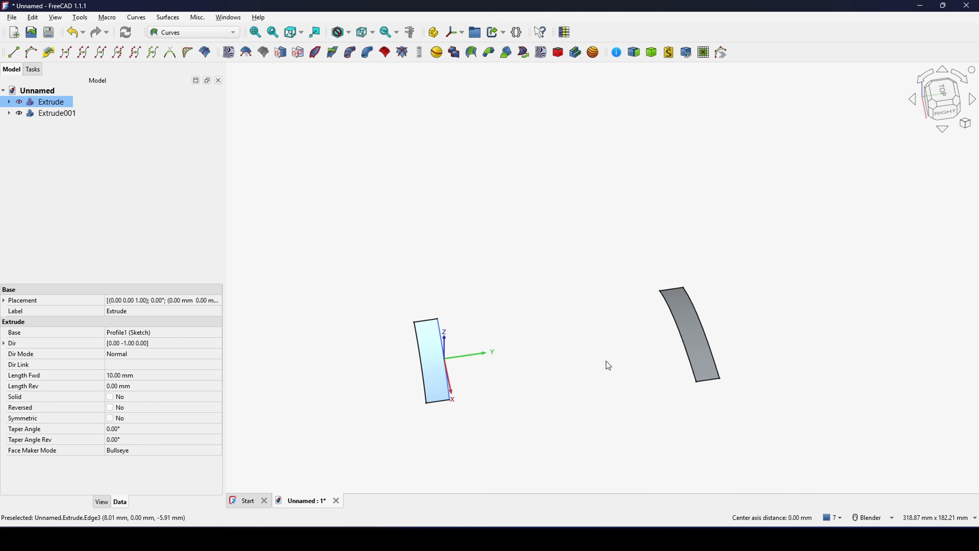
scroll(497, 378, up, 2)
shift+middle_drag(622, 358, 541, 346)
ctrl+click(593, 370)
scroll(551, 371, down, 2)
scroll(548, 367, down, 1)
shift+middle_drag(542, 346, 539, 319)
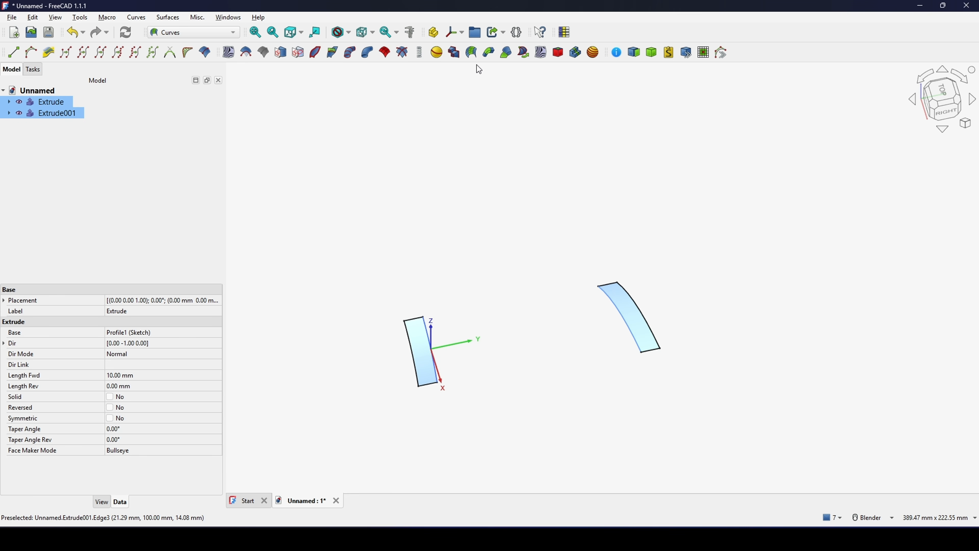
click(470, 56)
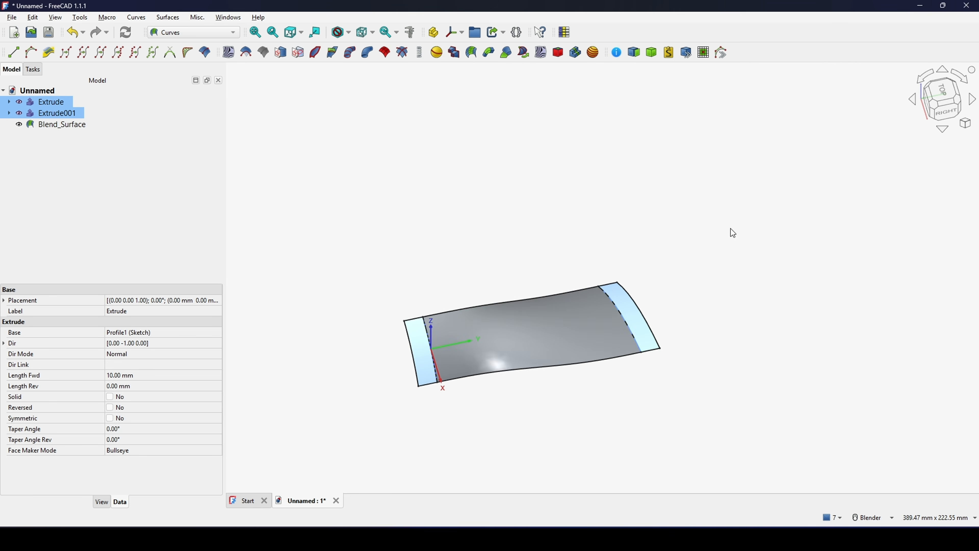
- Set both Continuity1 and Continuity2 of Blend_Surface to 1
middle_drag(691, 339, 631, 359)
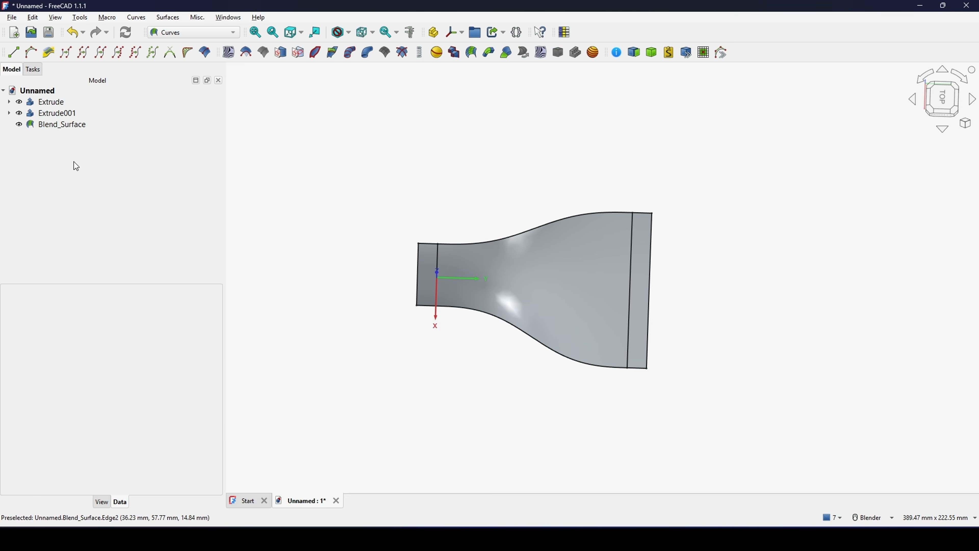
click(66, 129)
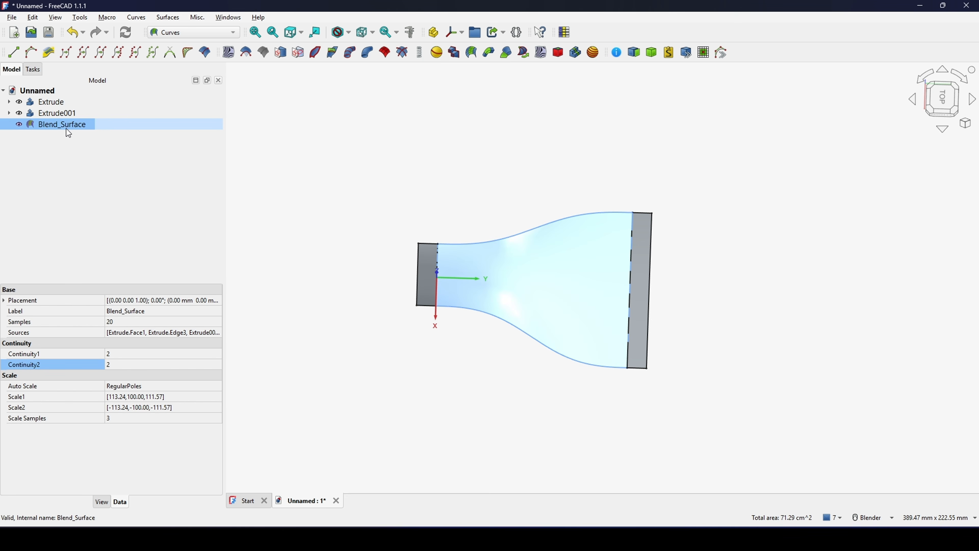
middle_drag(531, 350, 538, 300)
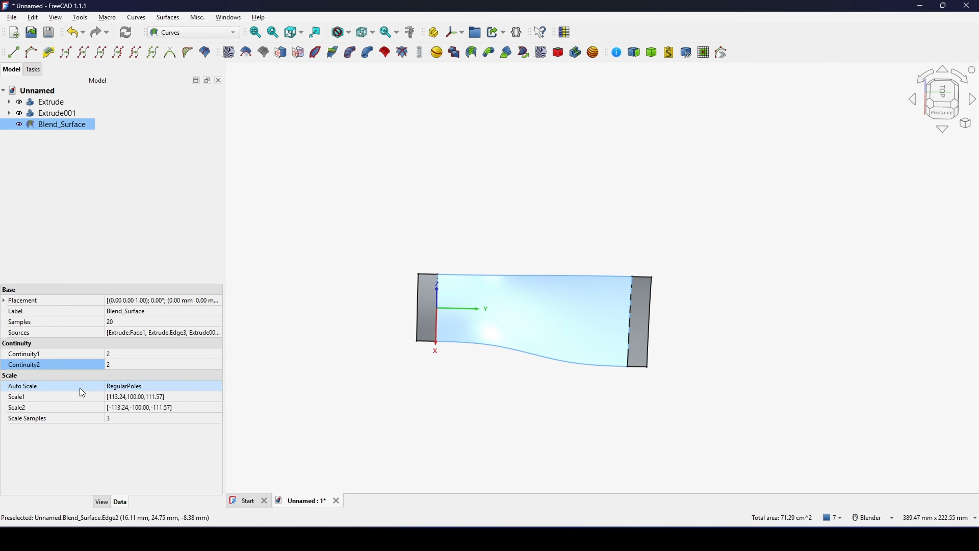
middle_drag(611, 343, 657, 324)
scroll(581, 350, up, 2)
middle_drag(580, 350, 546, 381)
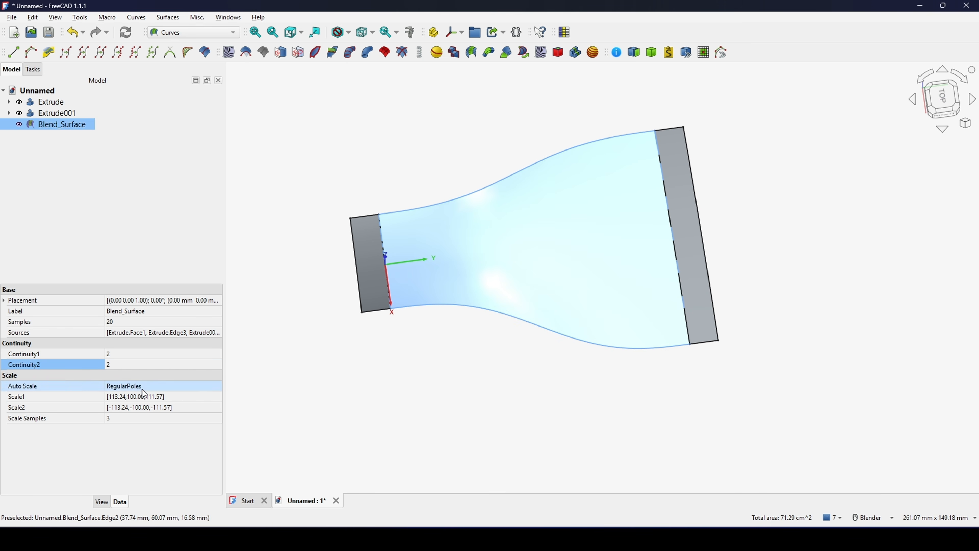
click(118, 354)
scroll(118, 354, down, 1)
click(118, 365)
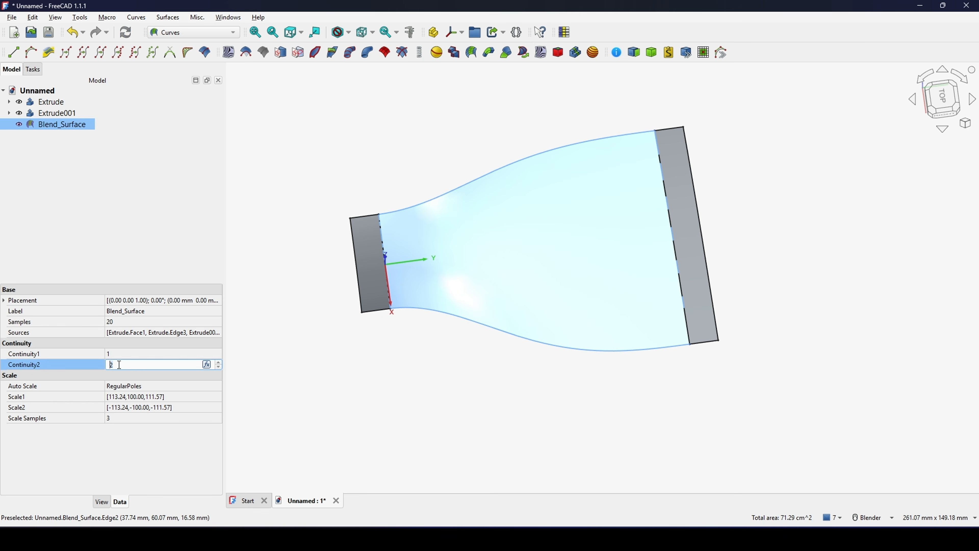
text(1)
click(86, 357)
middle_drag(422, 345, 388, 365)
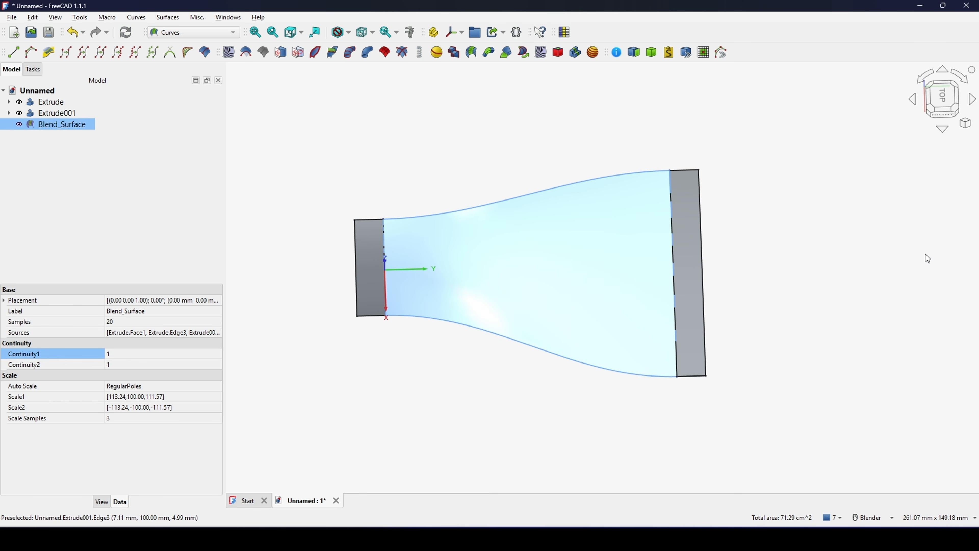
- View the blade from the top and set Blend_Surface's Continuity1 and Continuity2 to 3
click(943, 96)
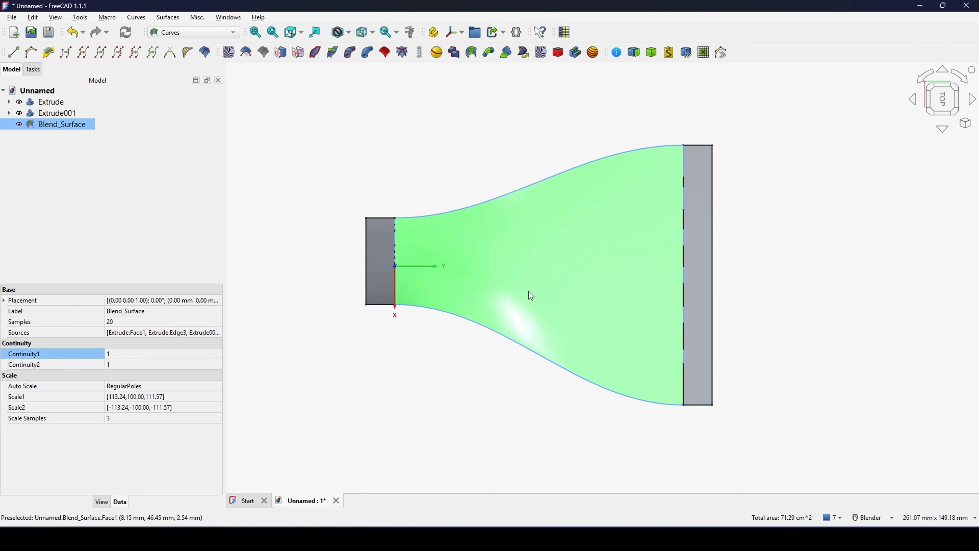
scroll(517, 300, up, 1)
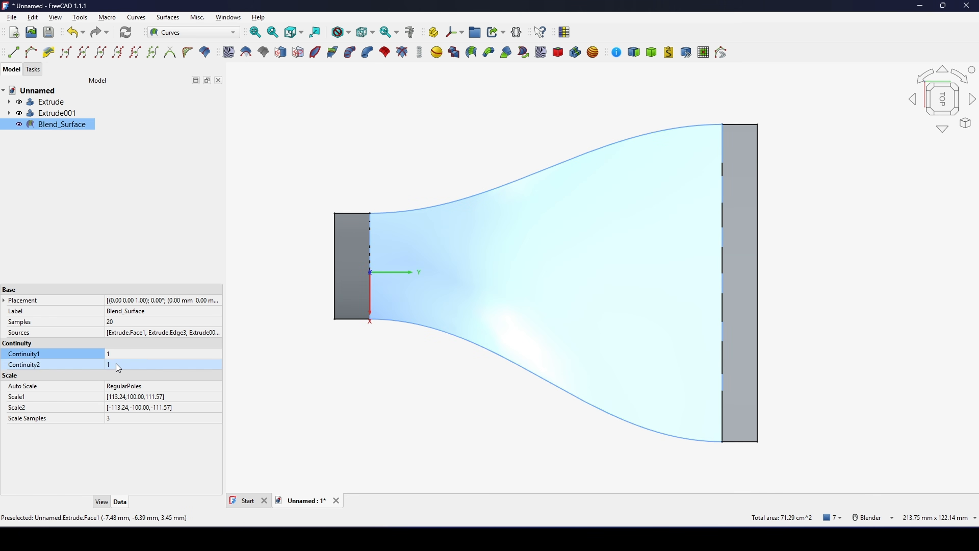
click(68, 357)
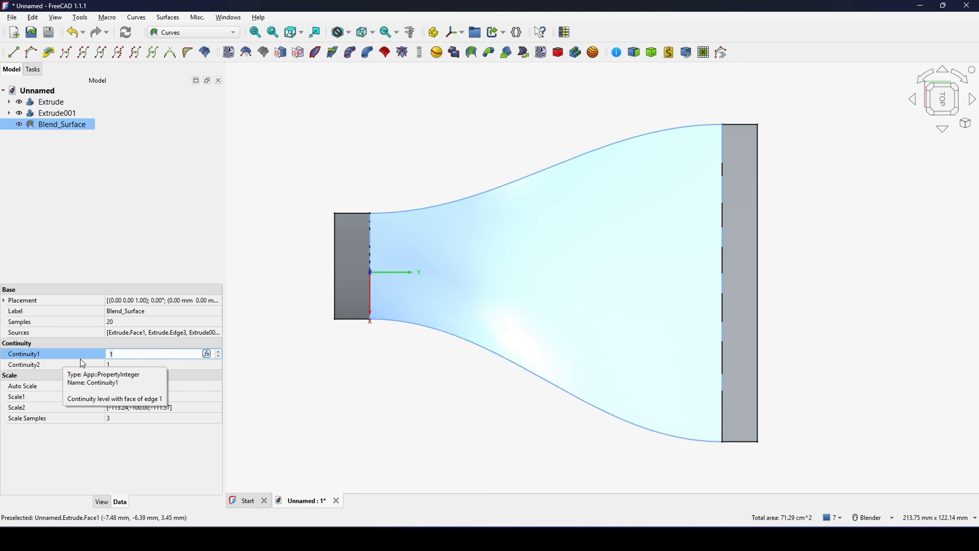
text(3)
click(118, 365)
text(3)
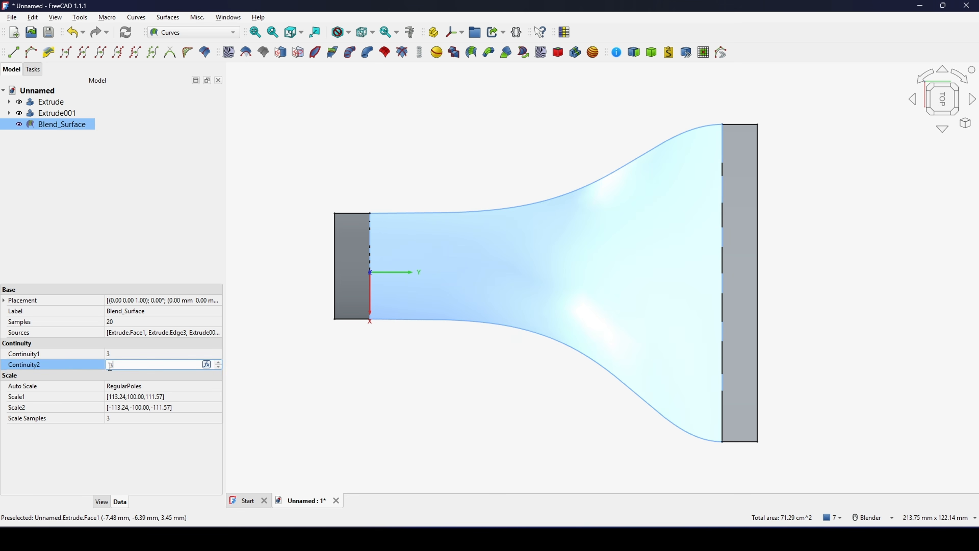
click(78, 368)
shift+middle_drag(547, 315, 533, 333)
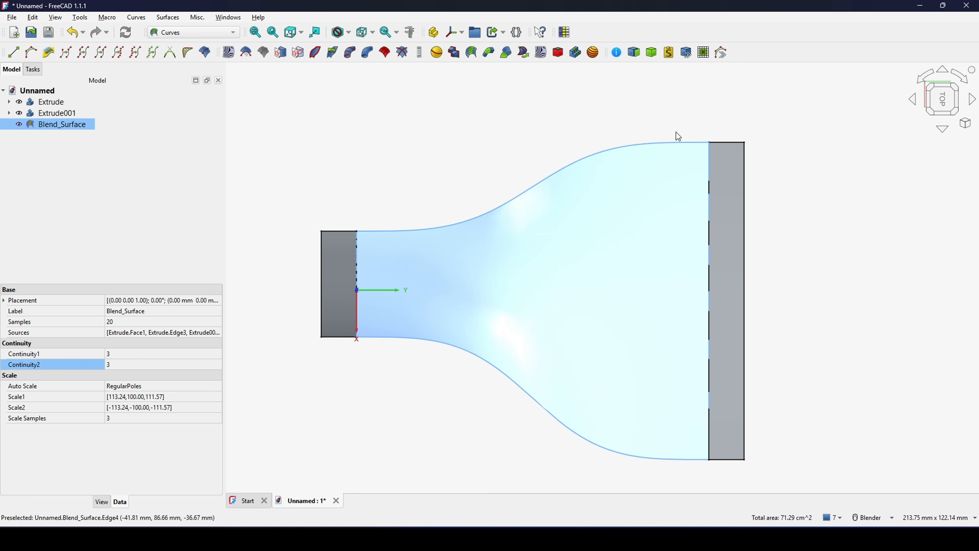
shift+middle_drag(381, 255, 389, 249)
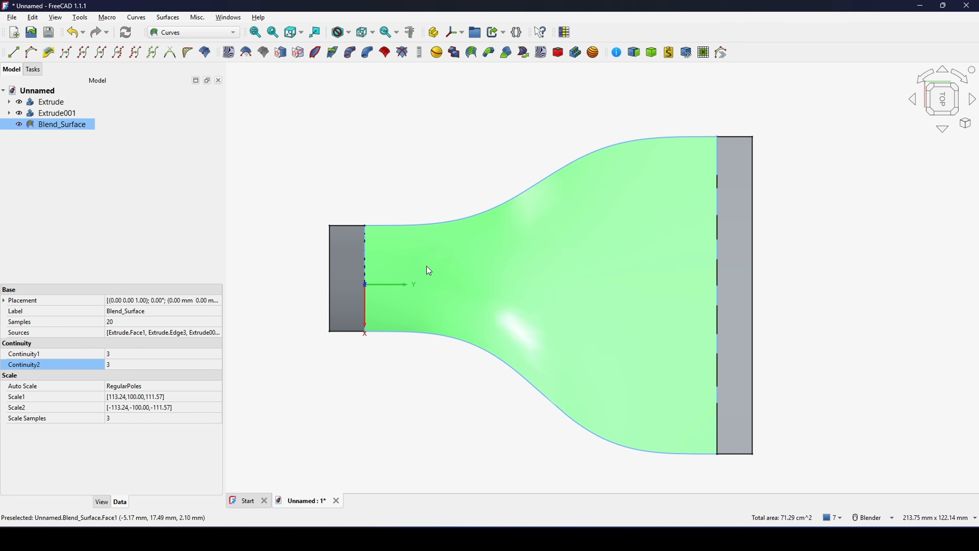
- Take a screen capture of the blade, mark its upper edge across the joint with the narrow strip, and dismiss the capture
key(Print)
drag(250, 113, 895, 503)
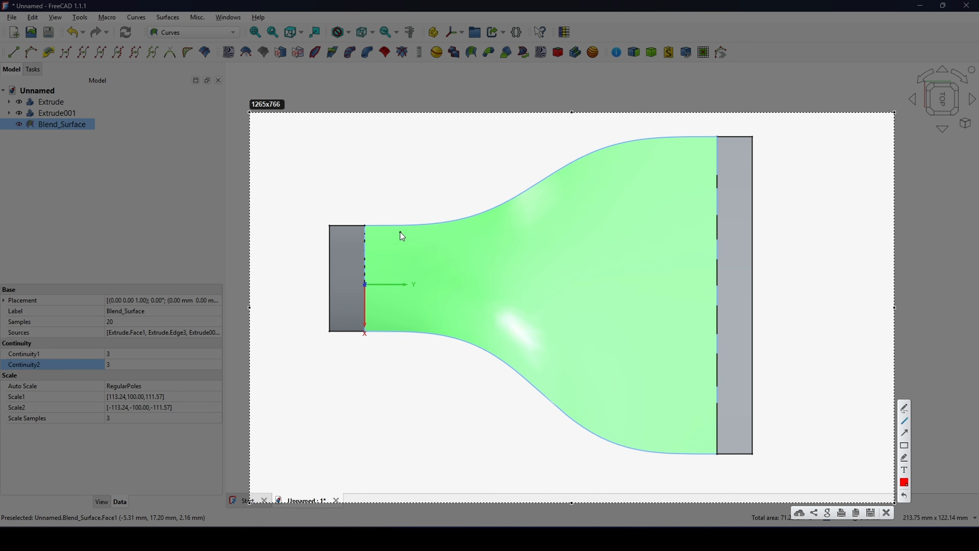
drag(327, 225, 419, 226)
click(887, 517)
- Set Blend_Surface's Continuity1 and Continuity2 to 5
middle_drag(537, 395, 403, 351)
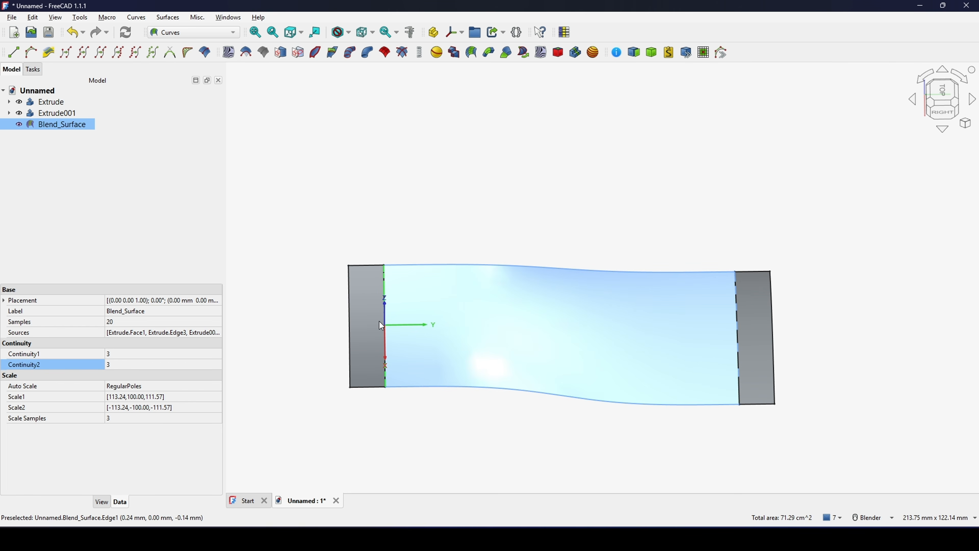
middle_drag(405, 315, 525, 367)
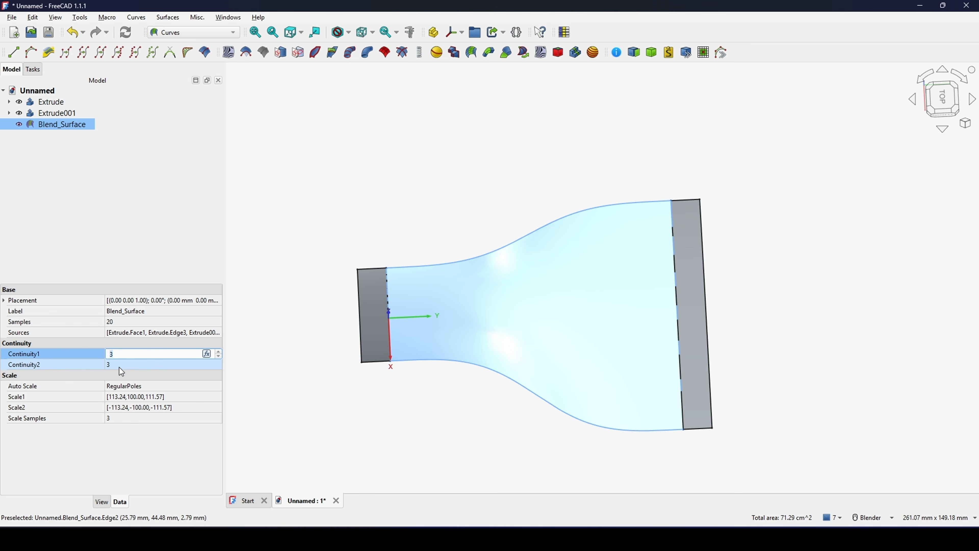
click(106, 364)
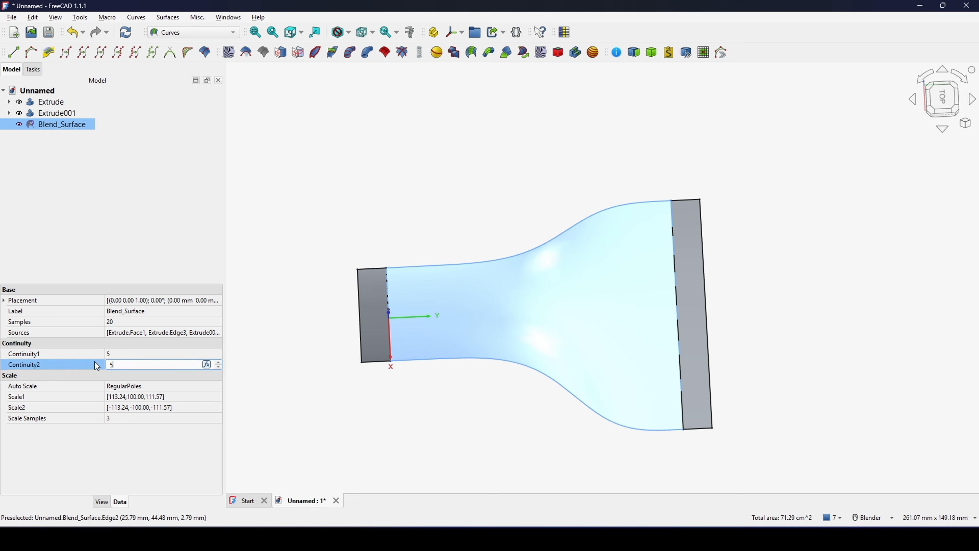
mouse_move(529, 335)
middle_down()
mouse_move(654, 314)
mouse_move(621, 309)
mouse_move(655, 293)
middle_up()
- Set Blend_Surface's Continuity1 and Continuity2 to 2 and clear the selection
click(127, 354)
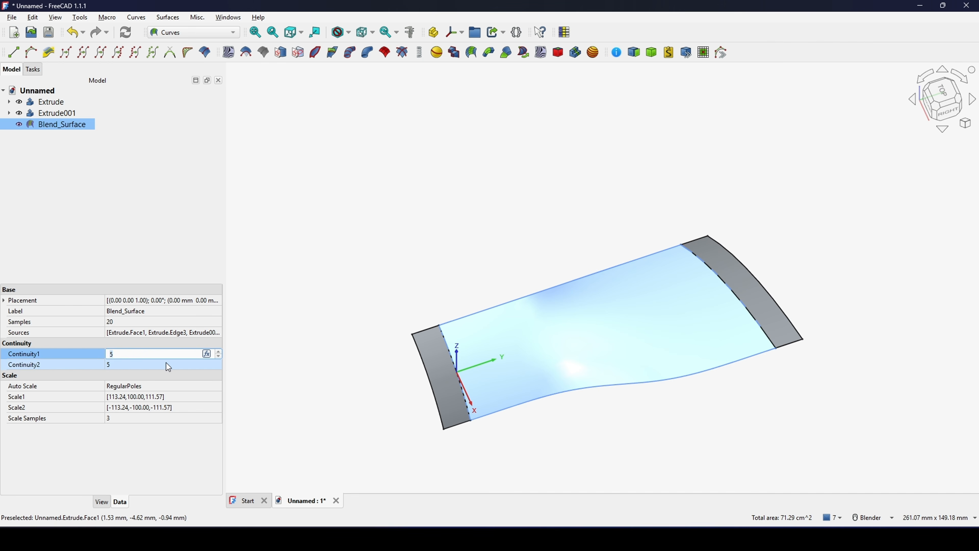
text(2)
click(120, 364)
key(Return)
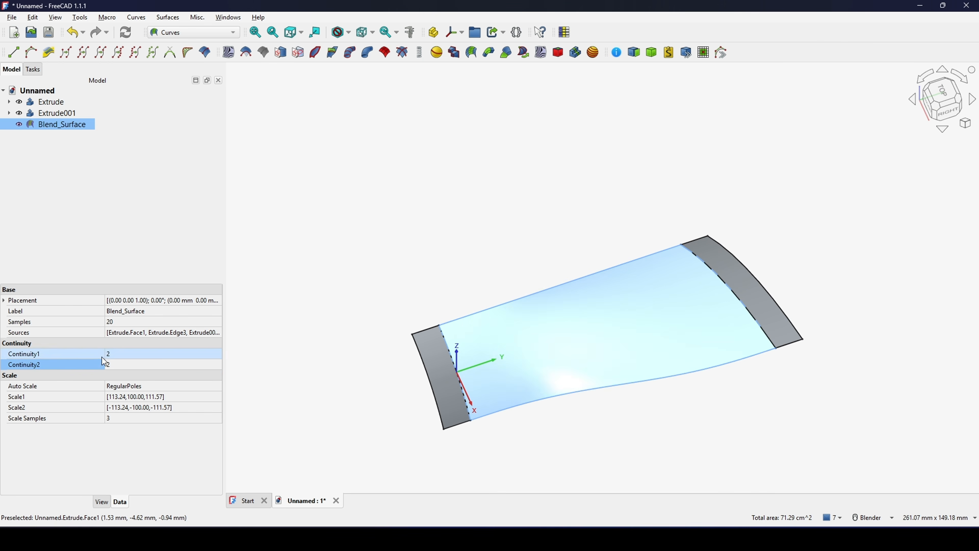
click(559, 251)
- Hide the two extruded strips, Extrude and Extrude001, leaving Blend_Surface displayed
scroll(690, 243, down, 2)
middle_drag(690, 243, 629, 308)
middle_drag(679, 352, 701, 304)
click(56, 103)
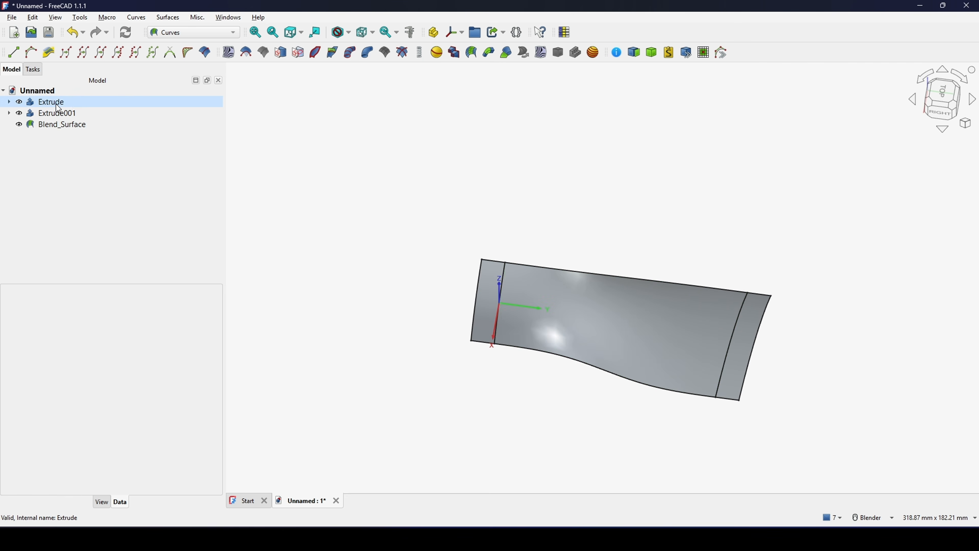
ctrl+click(46, 112)
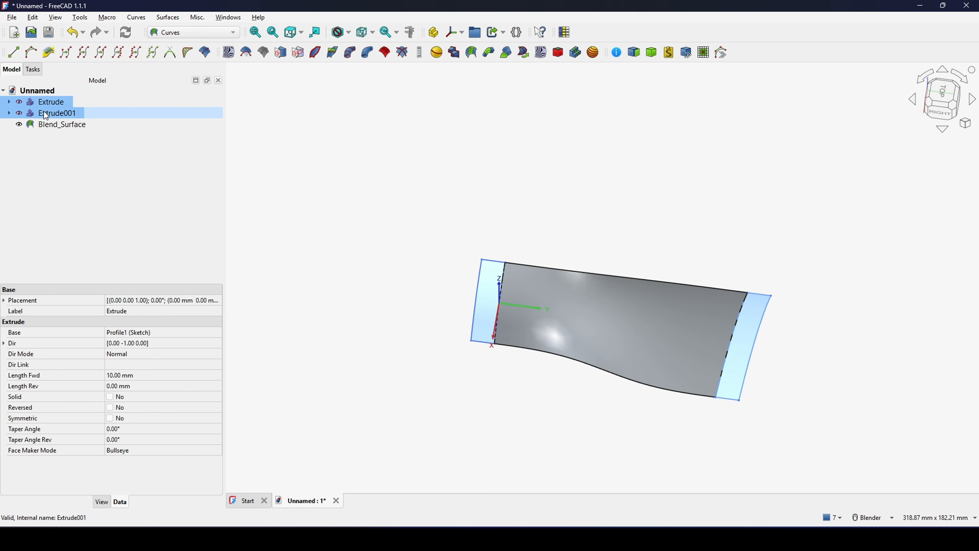
key(space)
click(605, 203)
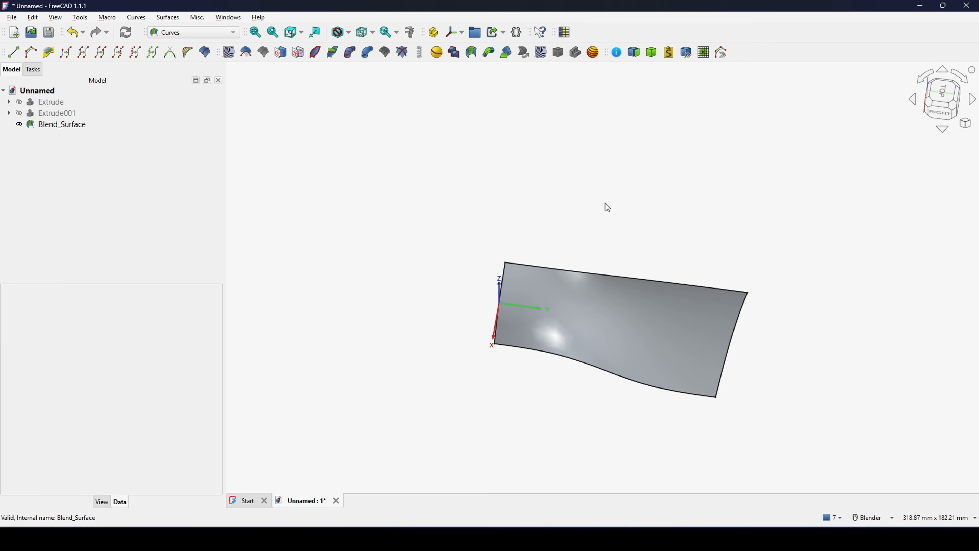
middle_drag(605, 203, 673, 246)
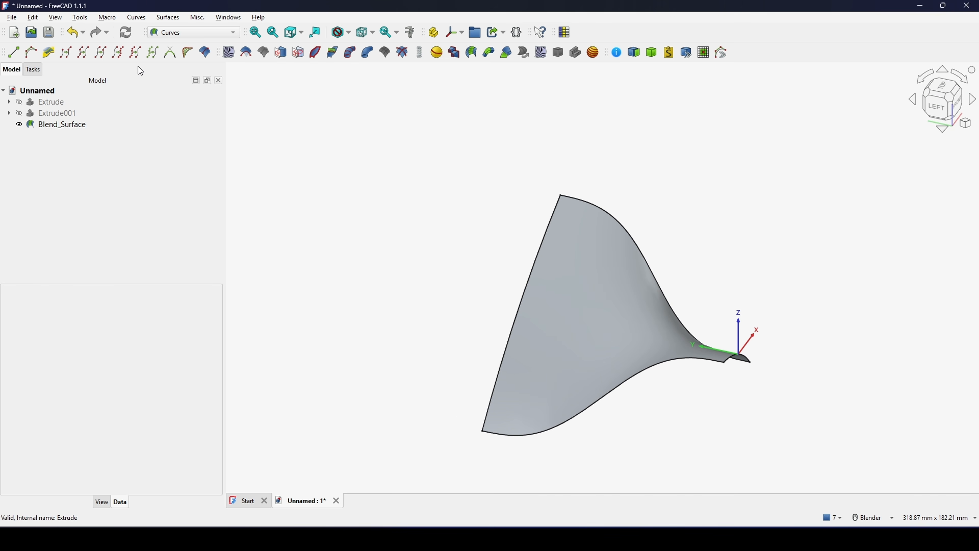
- Switch to the Part workbench and start a new sketch on the XY plane
click(188, 33)
click(164, 115)
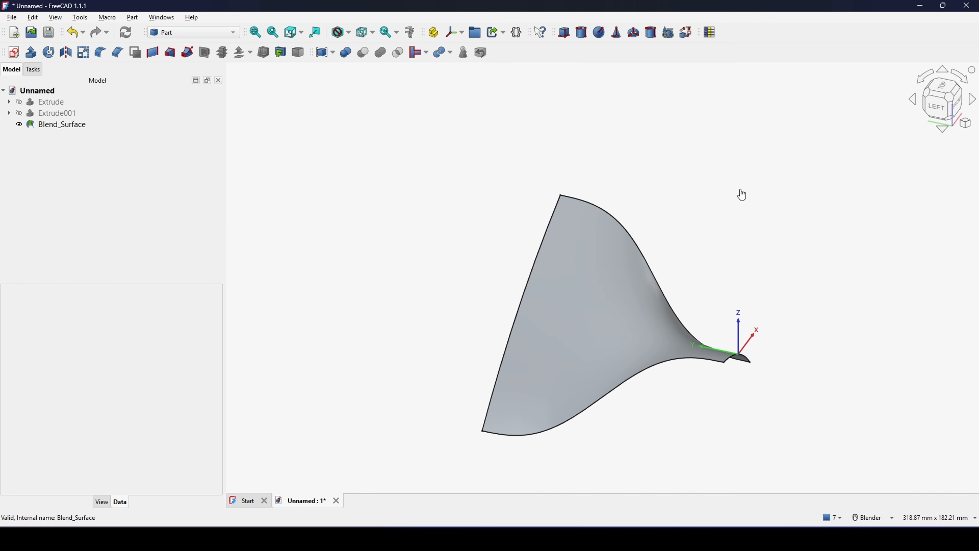
shift+middle_drag(726, 222, 608, 246)
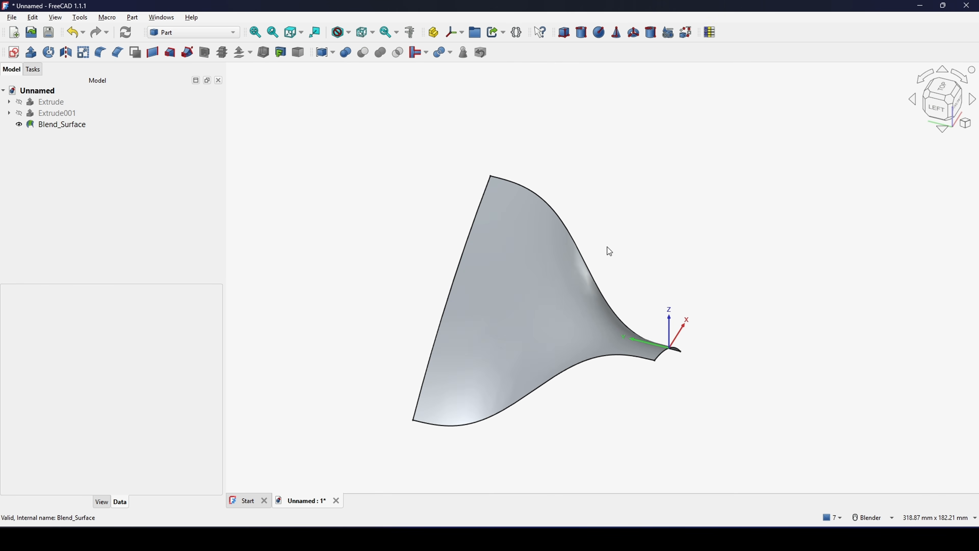
click(14, 52)
click(468, 308)
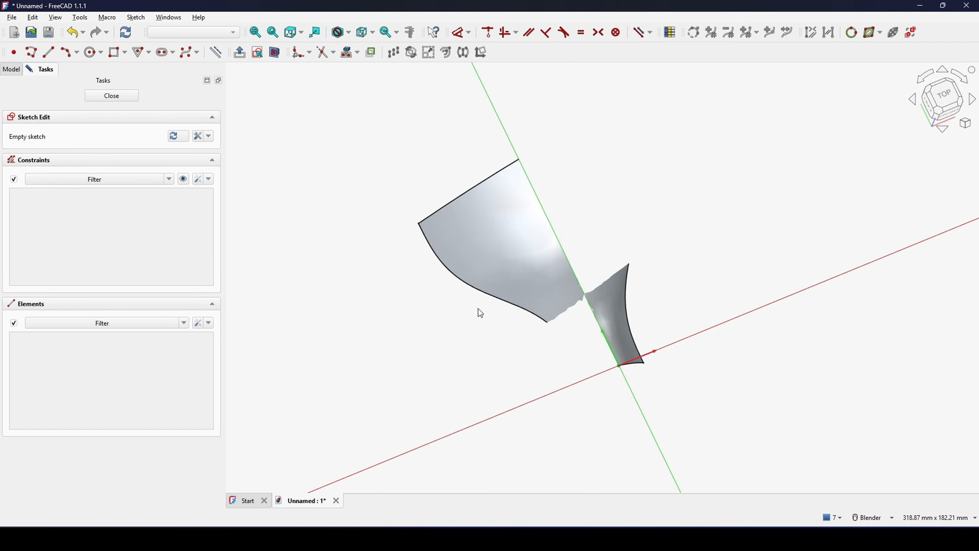
shift+middle_drag(715, 310, 708, 288)
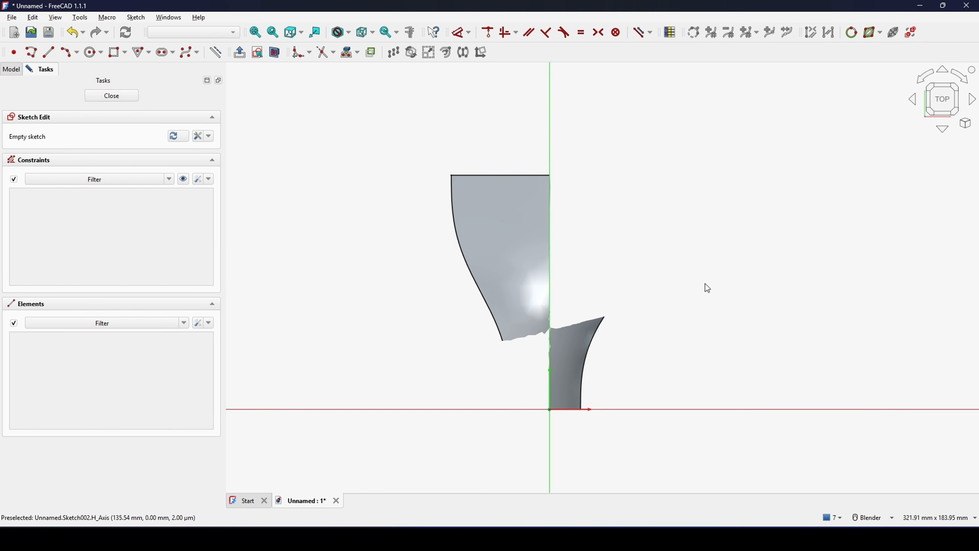
- Sketch a closed triangle around the blade, with a horizontal upper side above its wide end and the apex pointing towards the origin
click(30, 52)
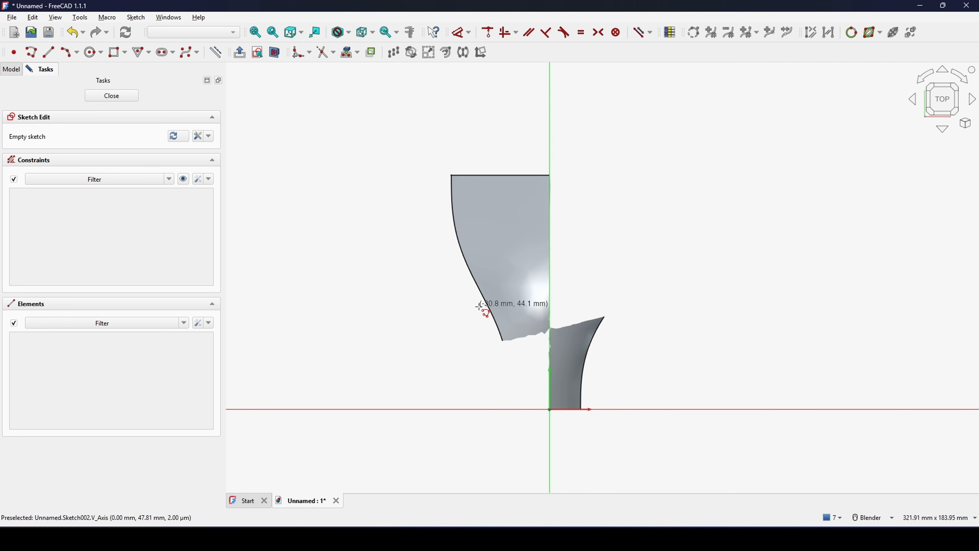
click(519, 360)
click(442, 155)
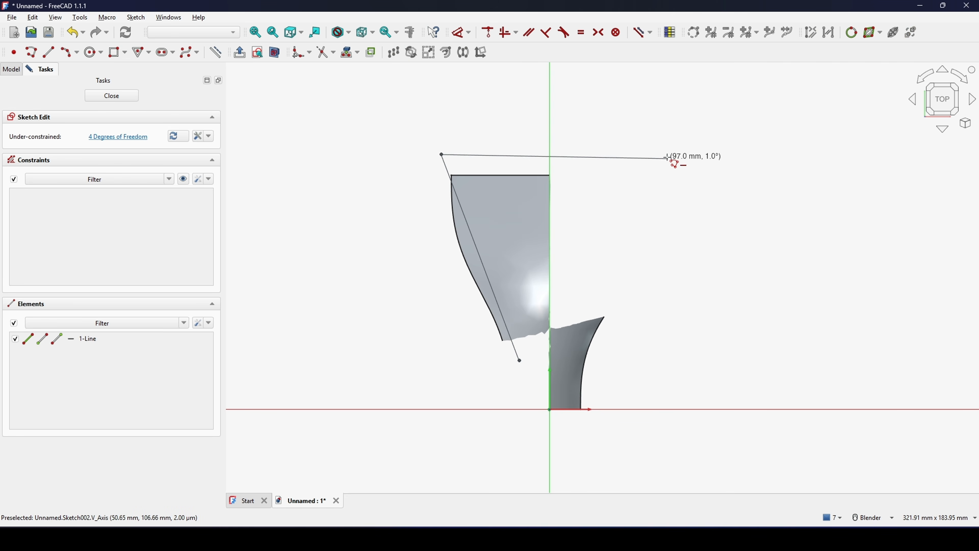
click(659, 154)
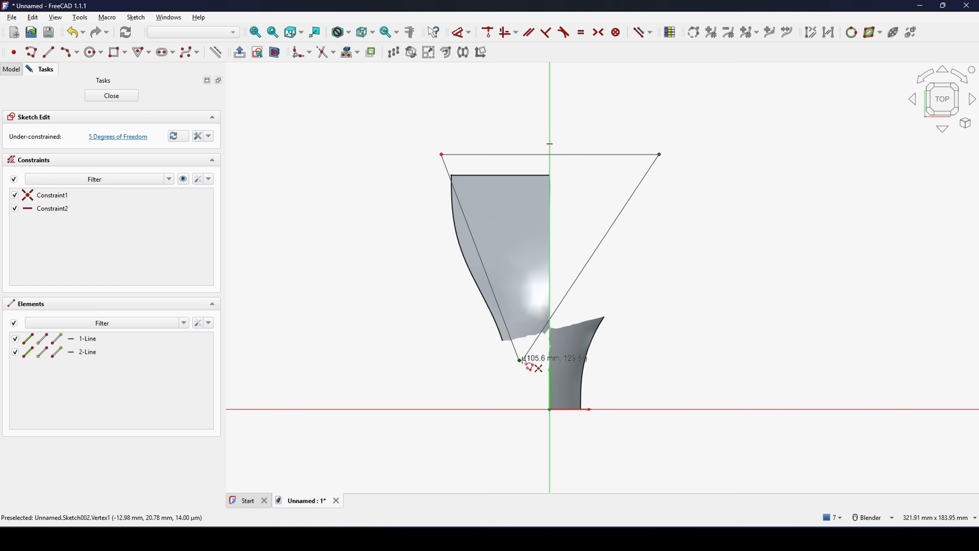
click(522, 361)
scroll(792, 285, up, 2)
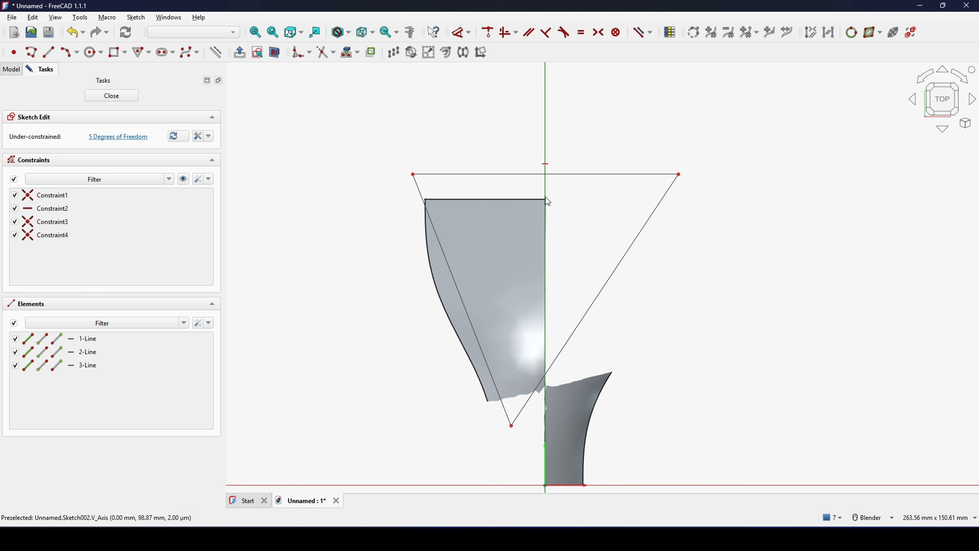
- Remove the horizontal constraint from the triangle's upper side and lower its right corner so the side slopes down
click(546, 165)
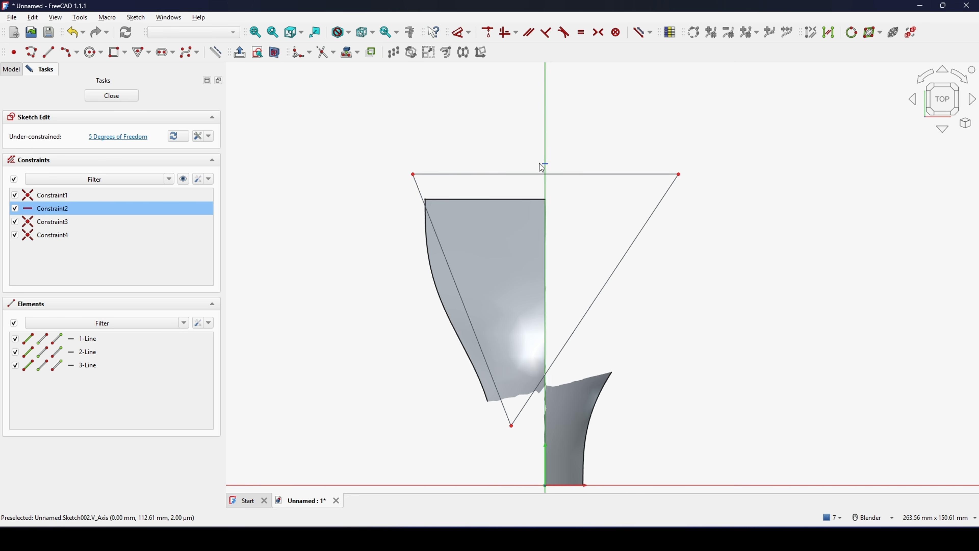
key(Delete)
scroll(566, 195, down, 2)
shift+middle_drag(564, 193, 527, 175)
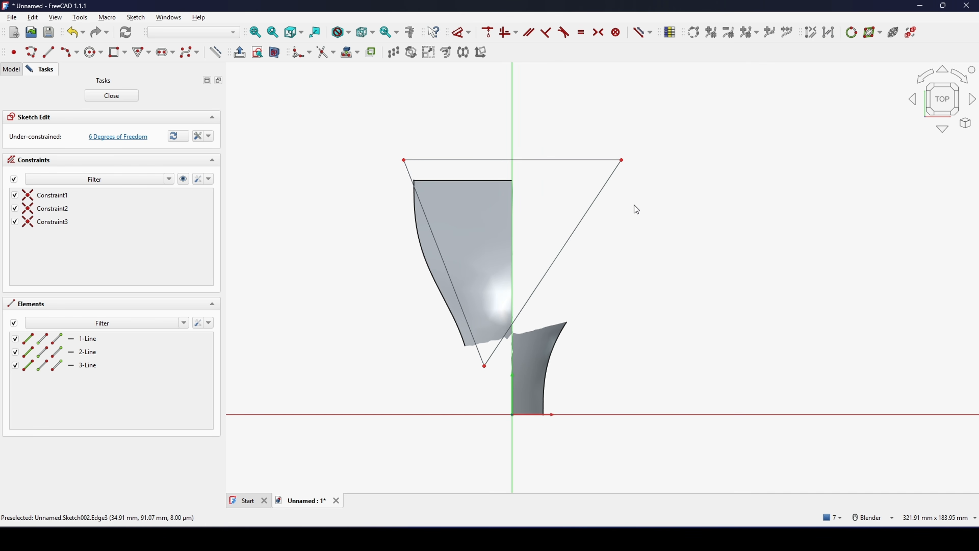
drag(622, 161, 594, 217)
- Constrain the triangle's upper side to 10° from the horizontal axis and move the dimension label closer to the triangle
shift+middle_drag(545, 229, 539, 208)
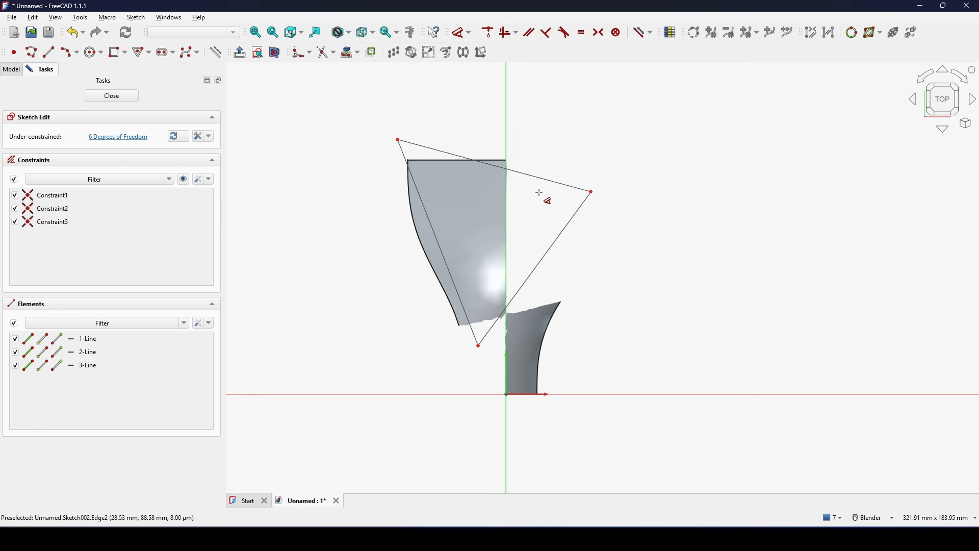
click(541, 179)
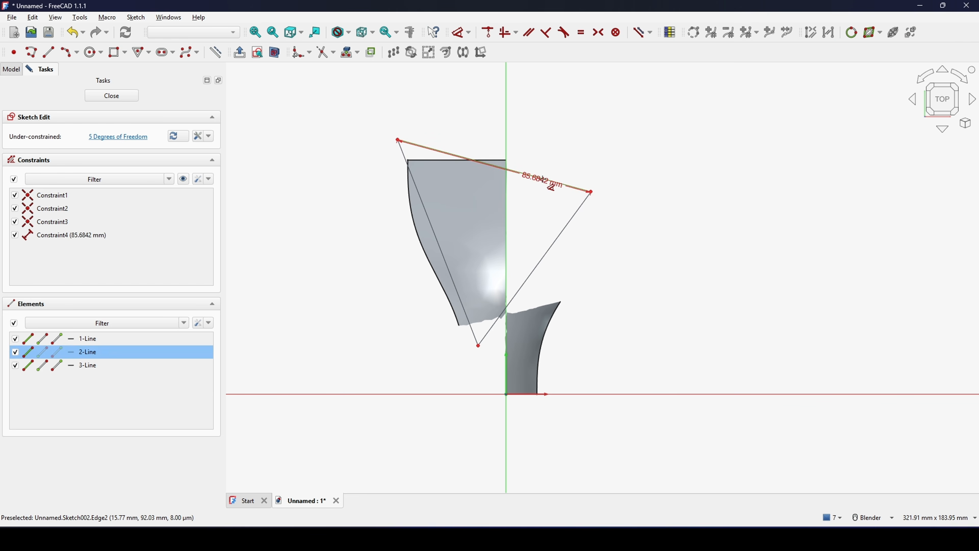
click(547, 394)
click(525, 260)
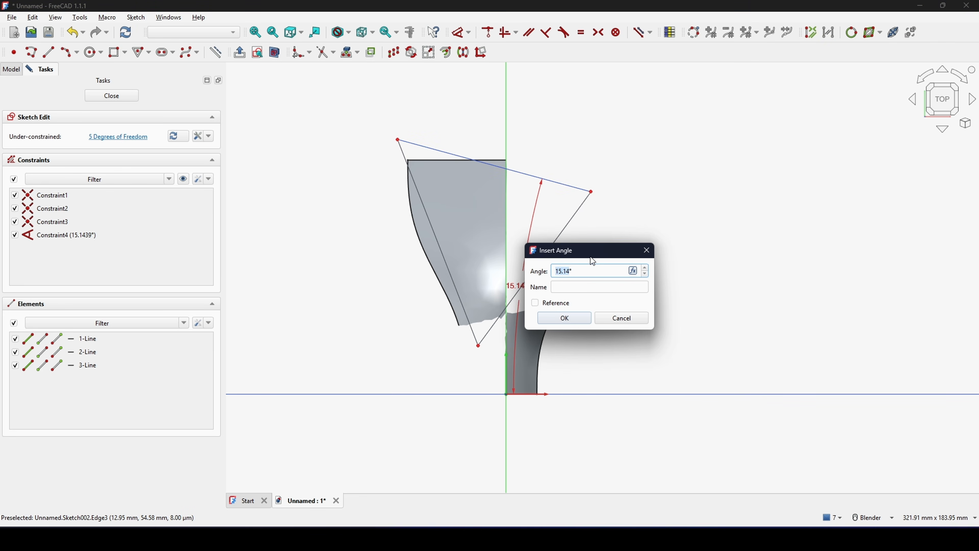
text(10)
key(Return)
scroll(632, 270, down, 5)
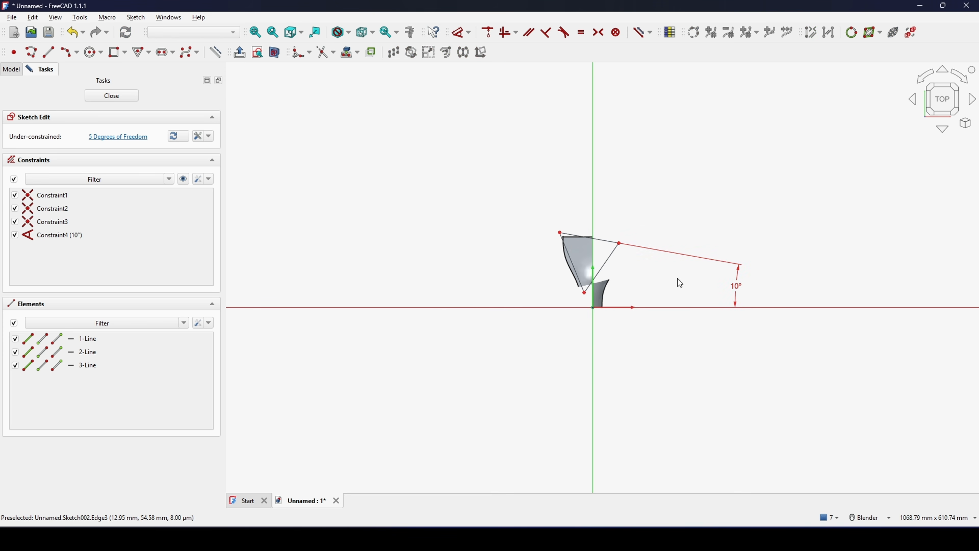
drag(738, 290, 619, 280)
scroll(624, 274, up, 5)
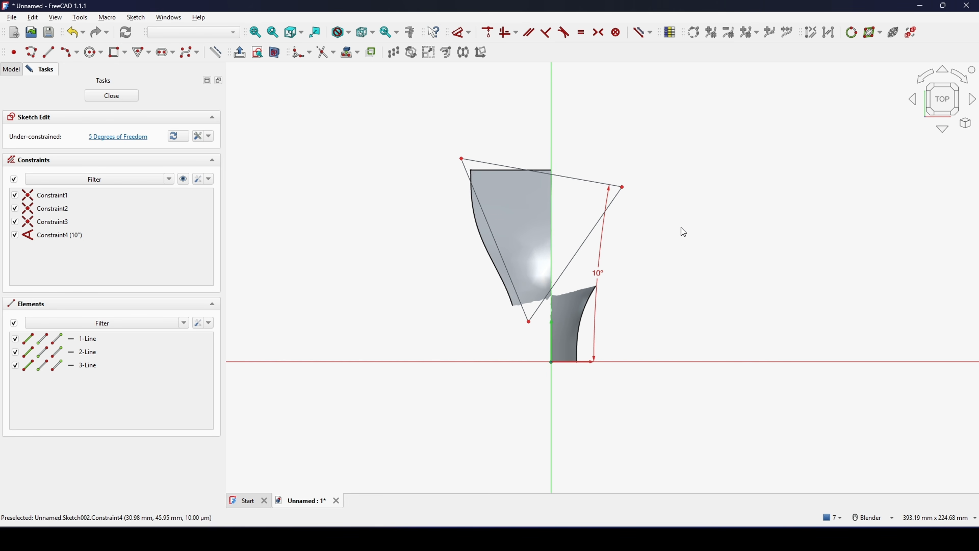
- Draw a line from the midpoint of the triangle's upper side to its lower apex
click(51, 53)
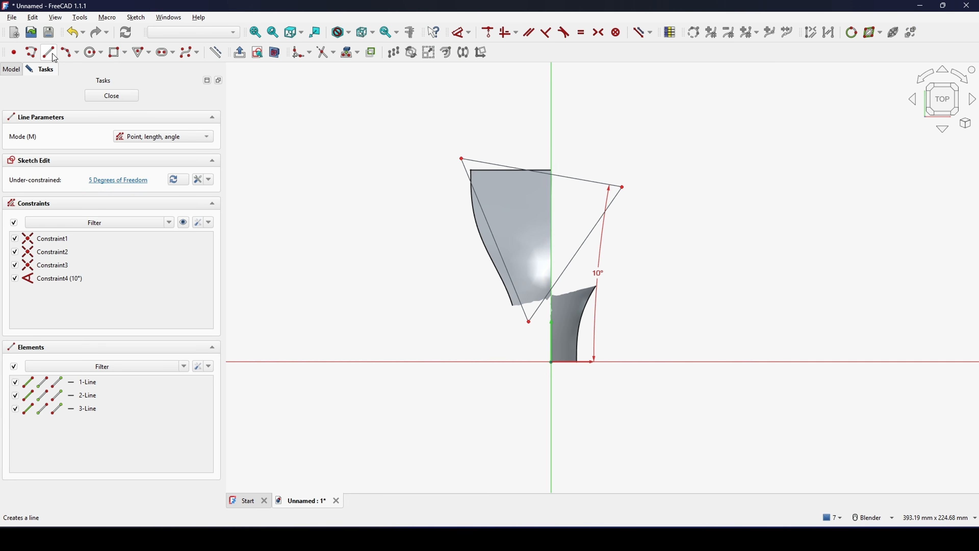
scroll(496, 230, up, 1)
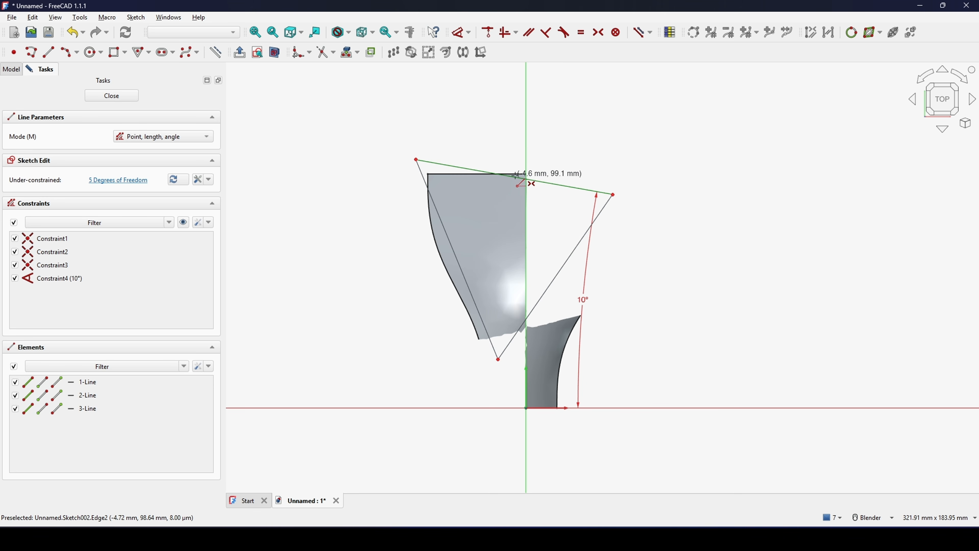
click(518, 176)
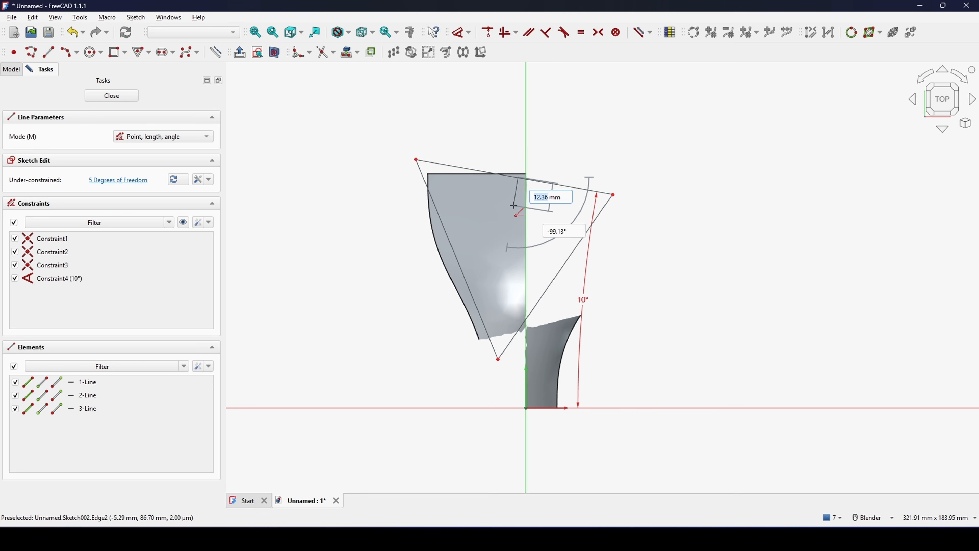
click(498, 360)
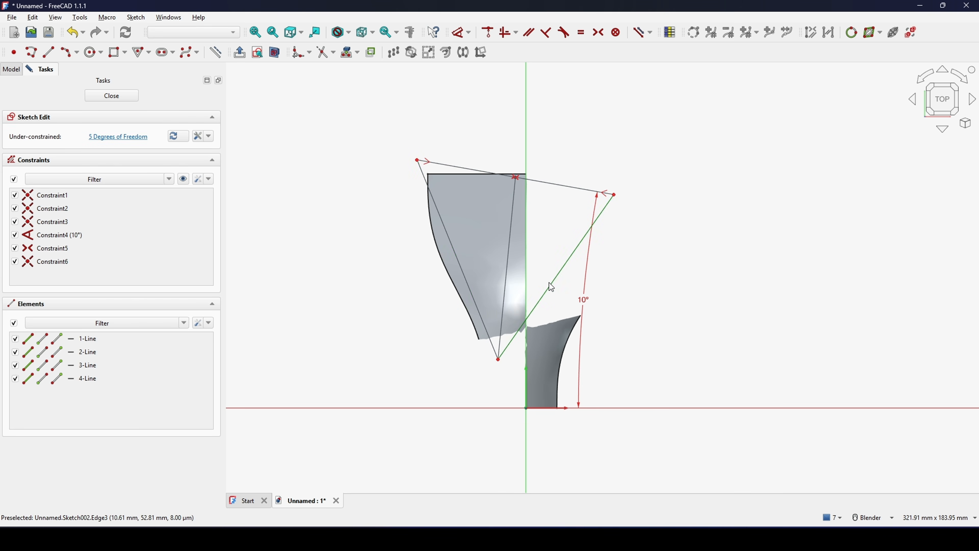
- Convert the triangle's upper side and centre line to construction geometry, and constrain the centre line vertical
click(497, 274)
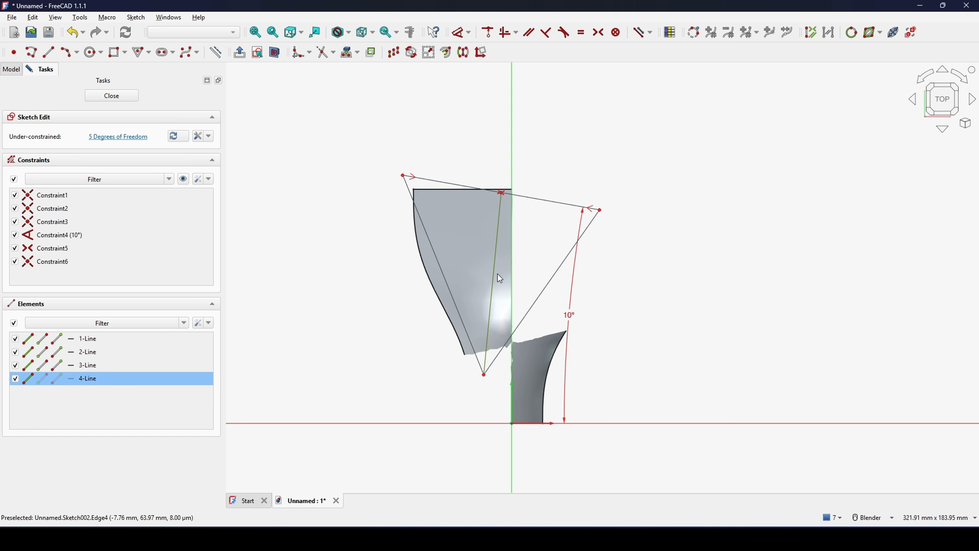
click(523, 196)
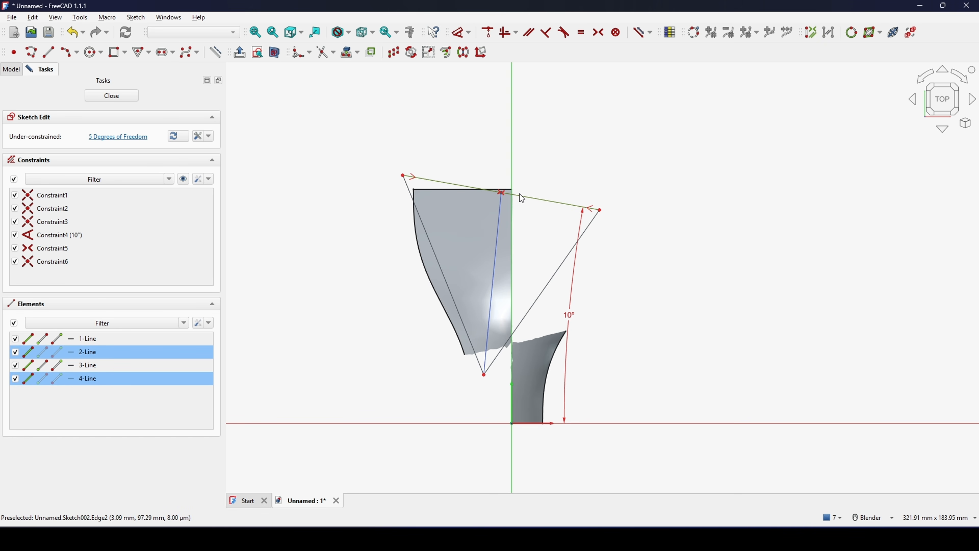
key(g)
key(n)
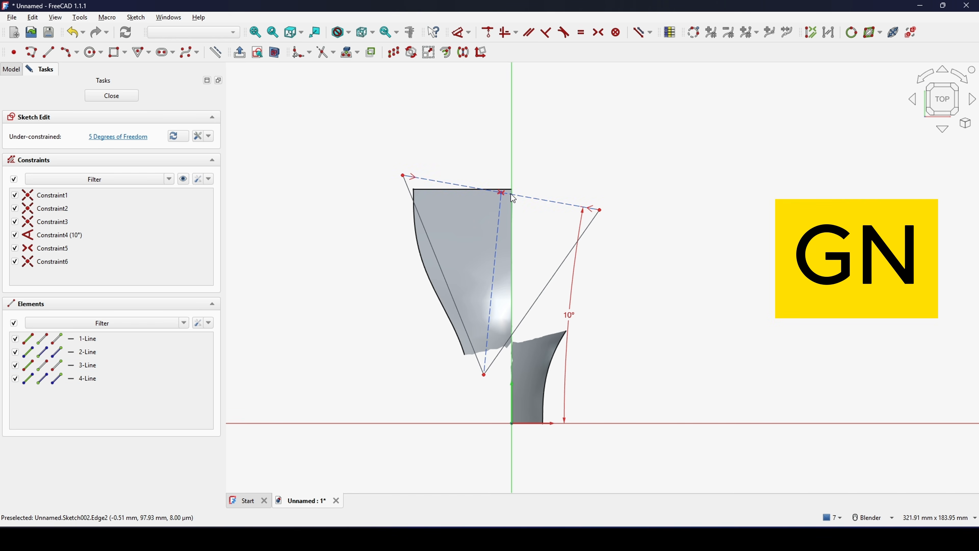
shift+middle_drag(534, 220, 525, 226)
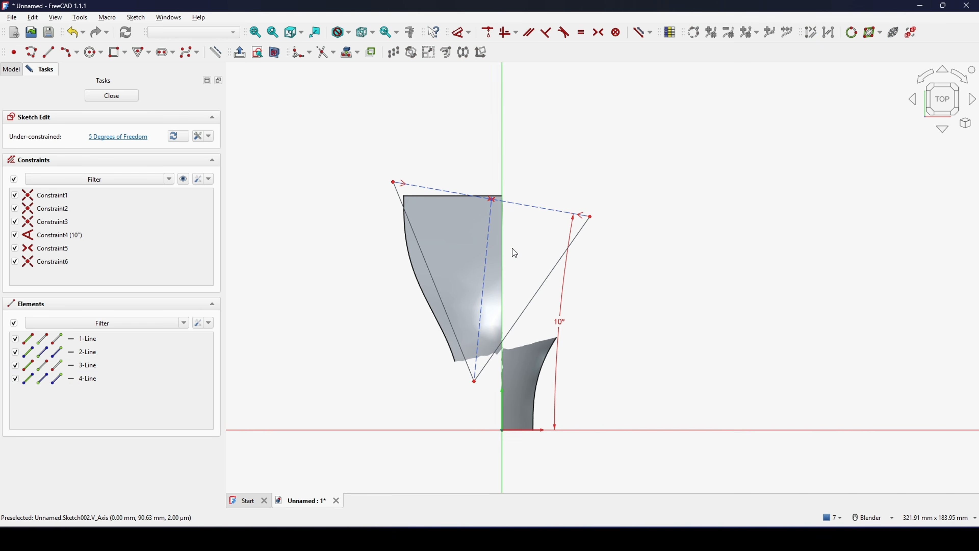
click(488, 275)
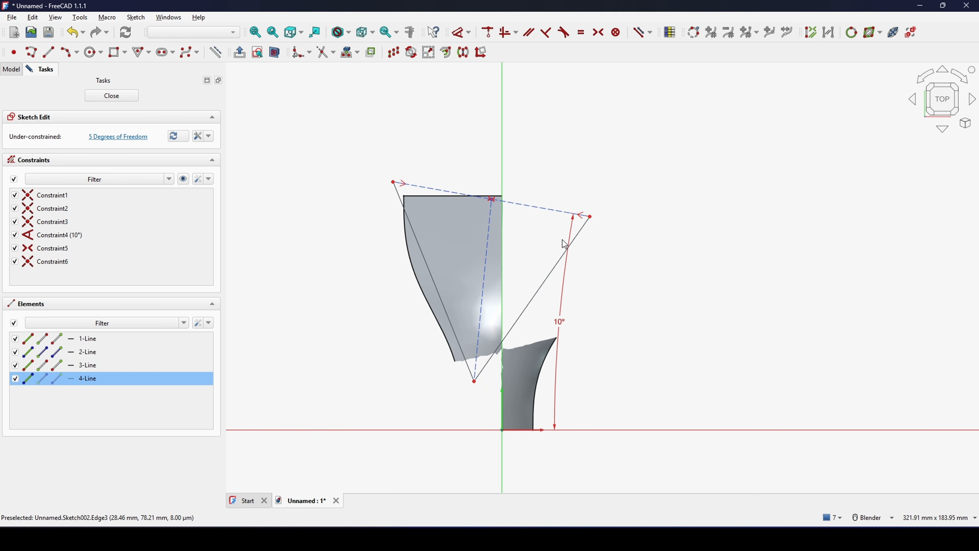
key(v)
- Dimension the length of the triangle's sloping upper side as 80 mm
mouse_move(533, 253)
shift+middle_down()
mouse_move(518, 239)
mouse_move(510, 264)
shift+middle_up()
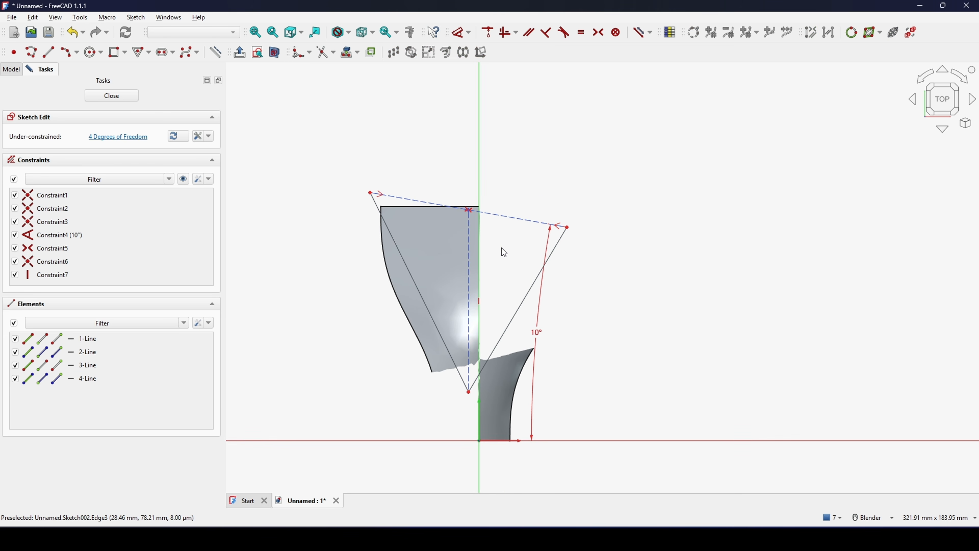
click(508, 215)
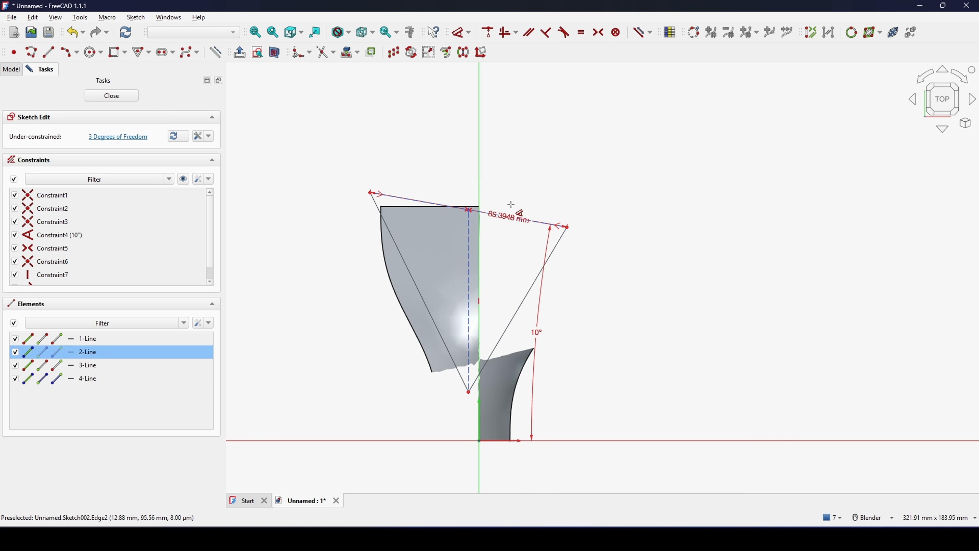
click(639, 177)
text(80)
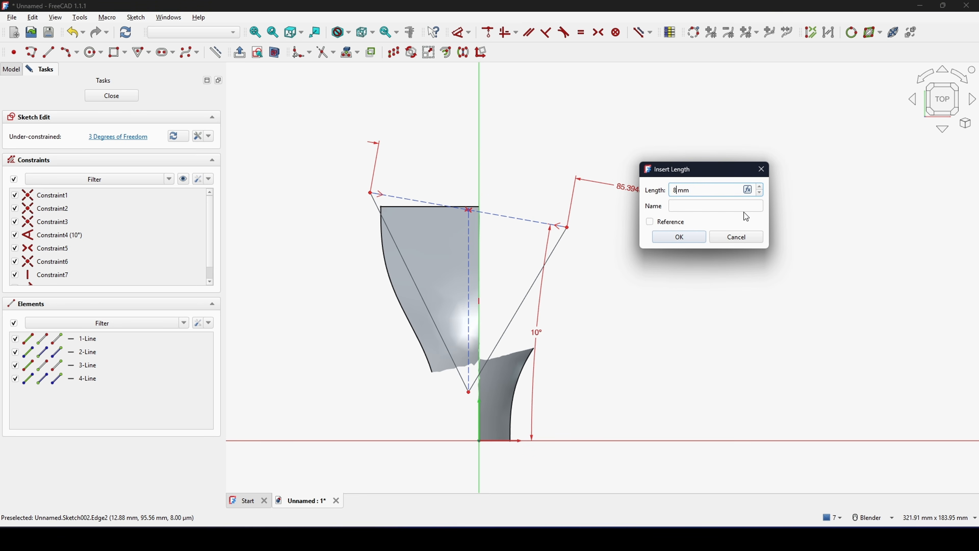
key(Return)
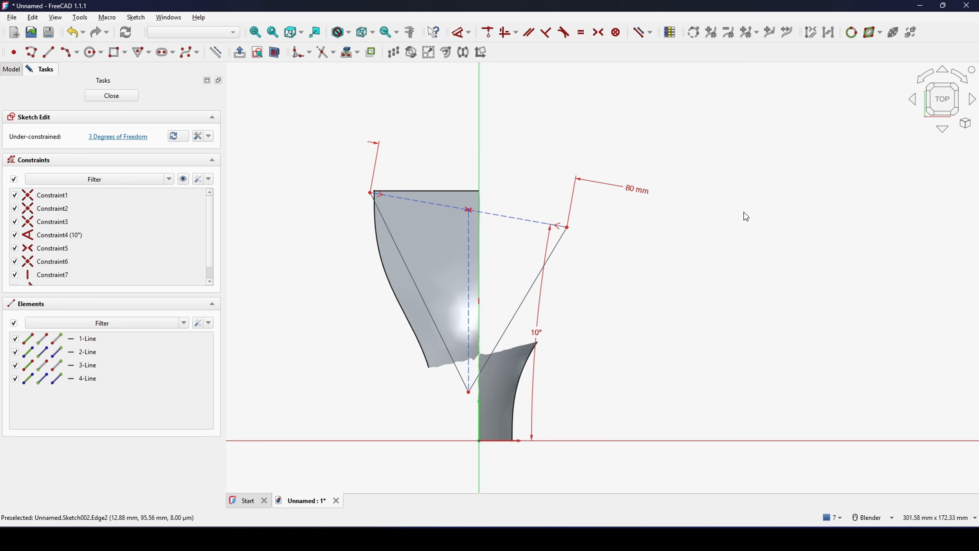
scroll(667, 267, down, 1)
scroll(643, 261, up, 1)
- Make the triangle's lower apex coincident with the sketch origin
mouse_move(636, 255)
shift+middle_down()
mouse_move(618, 225)
mouse_move(642, 213)
shift+middle_up()
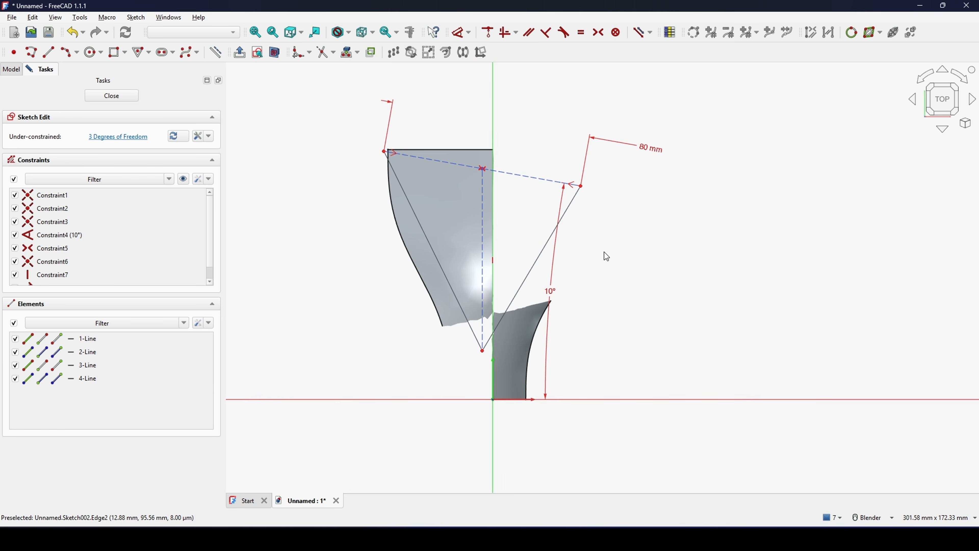
shift+middle_drag(622, 268, 635, 244)
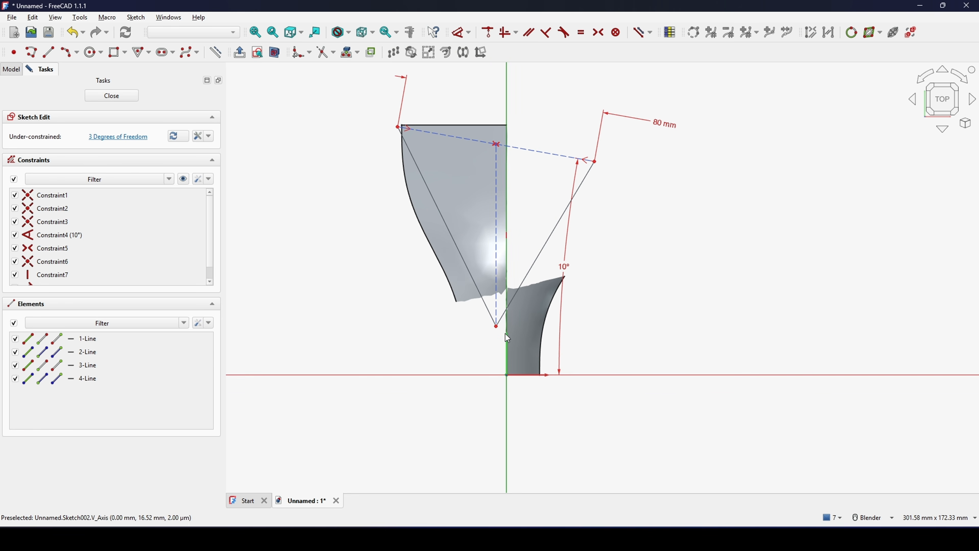
click(497, 327)
click(502, 376)
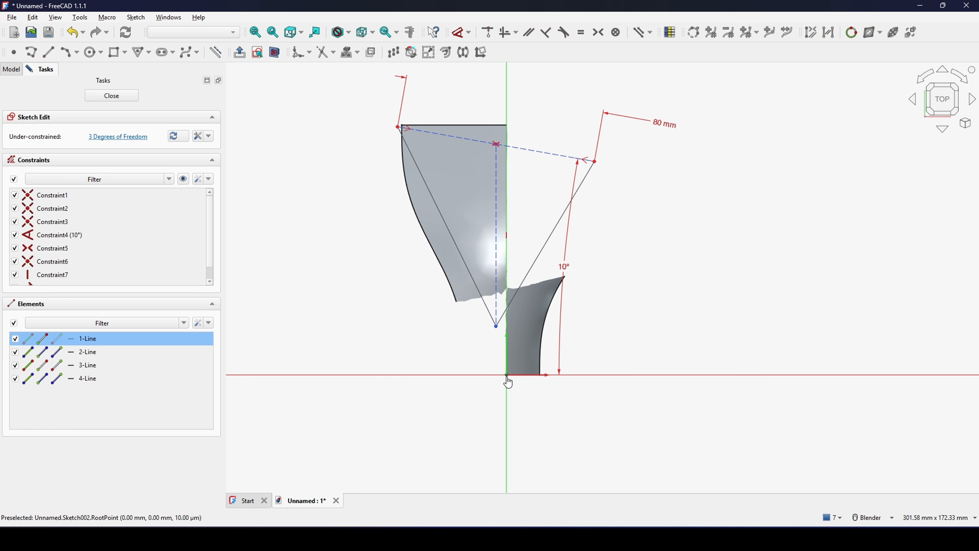
key(c)
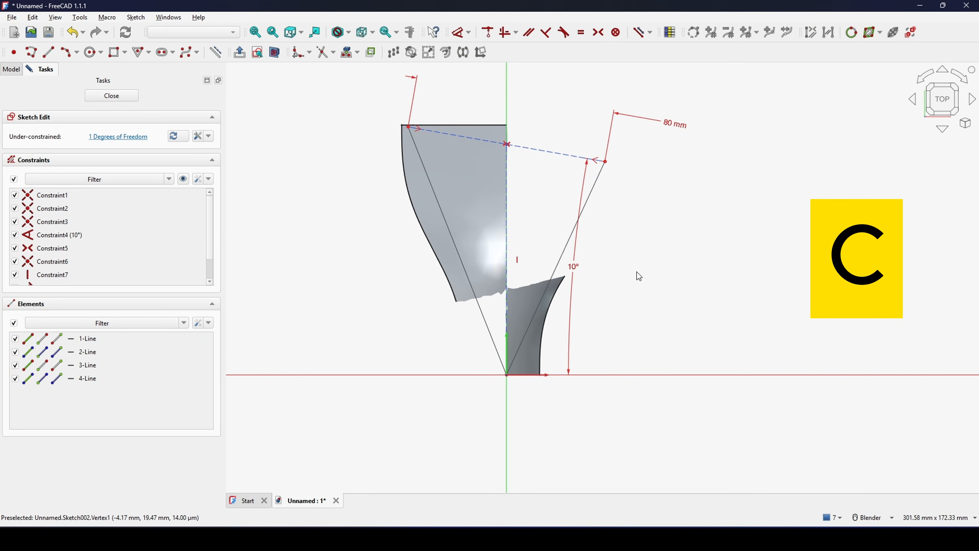
- Constrain the angle between the triangle's two long side lines to 50°
scroll(636, 272, down, 1)
mouse_move(638, 221)
shift+middle_down()
mouse_move(630, 249)
mouse_move(602, 253)
shift+middle_up()
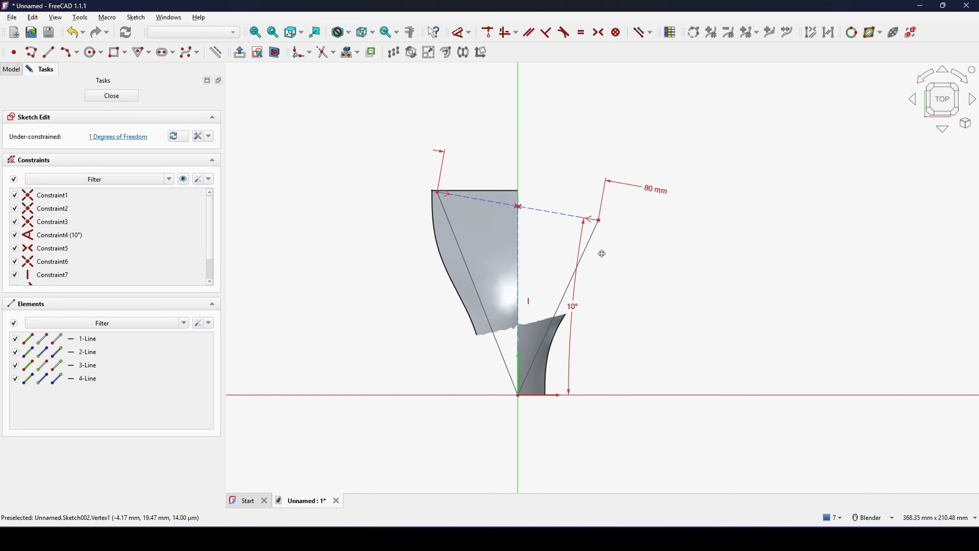
click(476, 289)
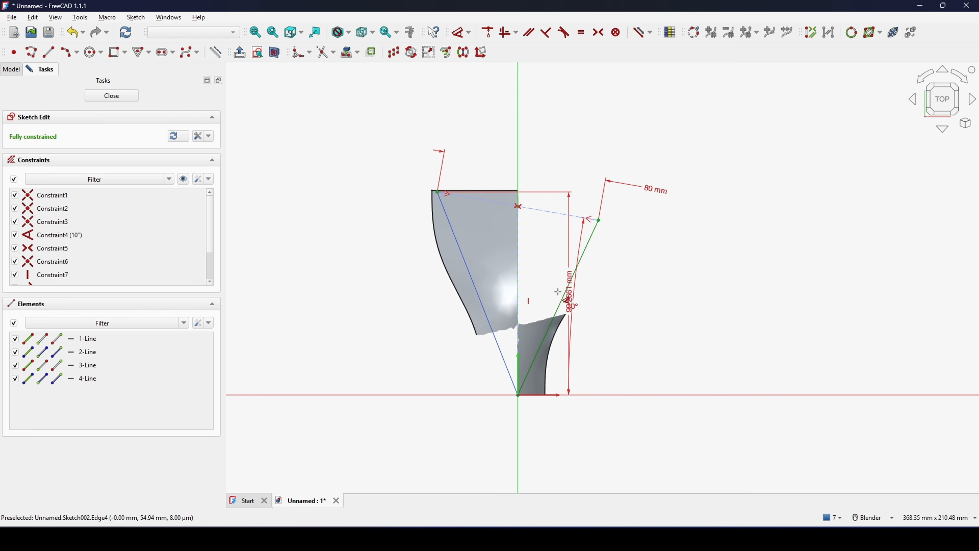
click(560, 299)
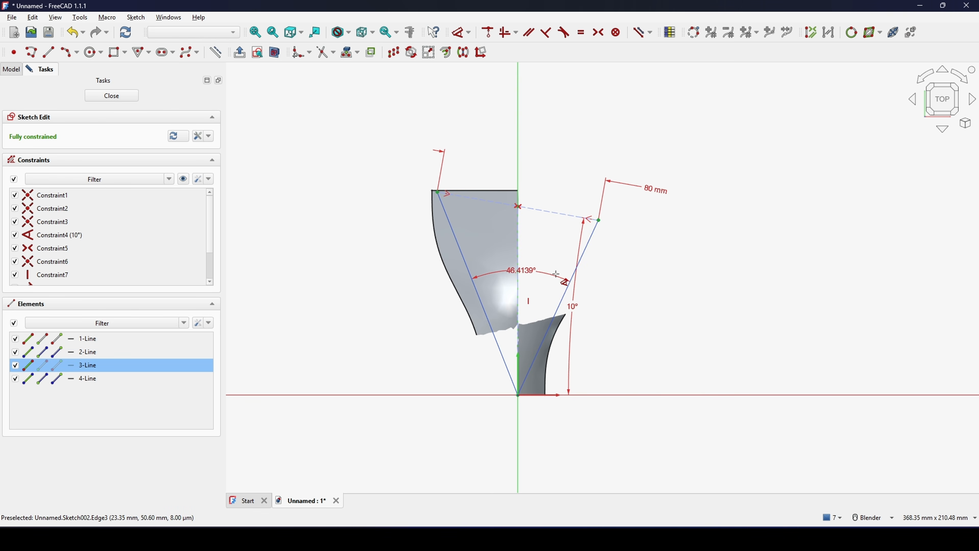
click(525, 259)
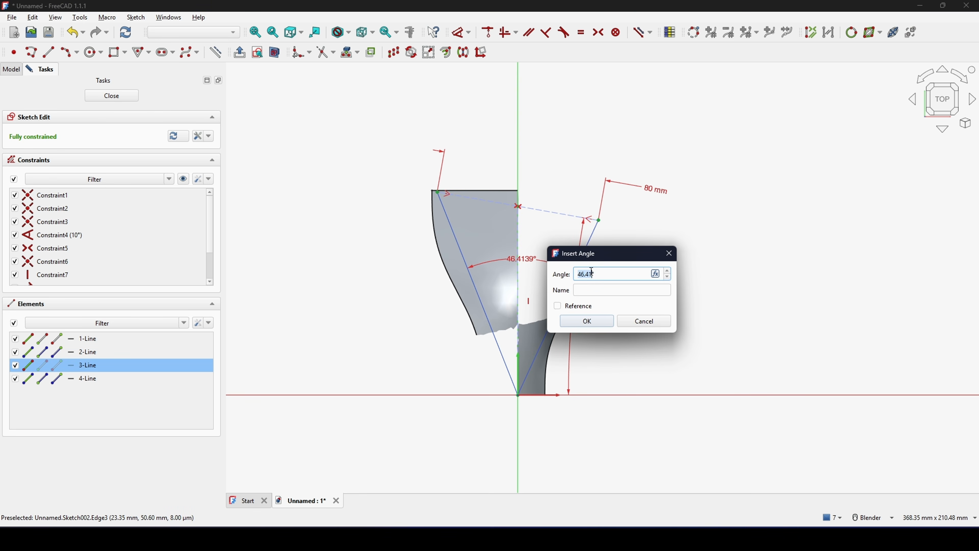
key(Return)
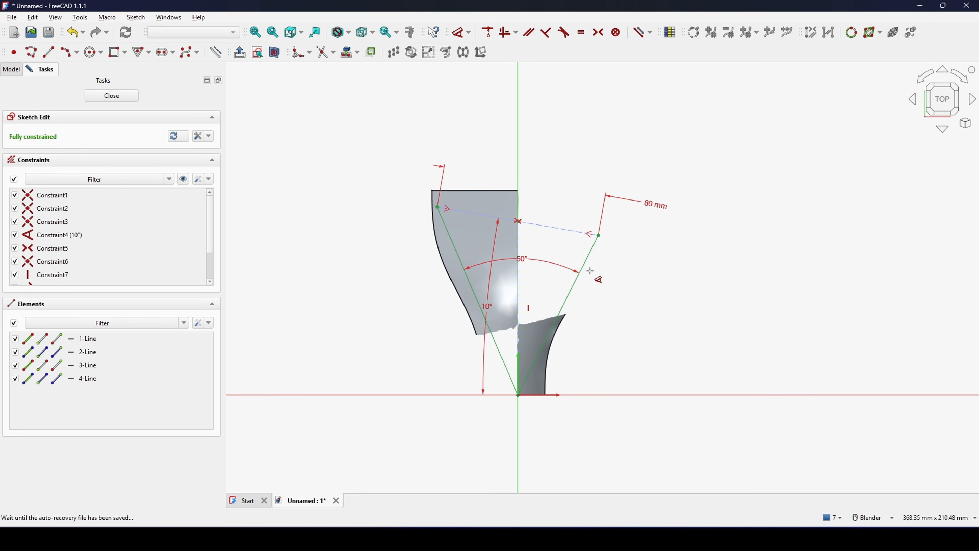
- Draw a three-rim-point arc between the triangle's two upper corners, bulging outward above the construction line
scroll(651, 283, up, 3)
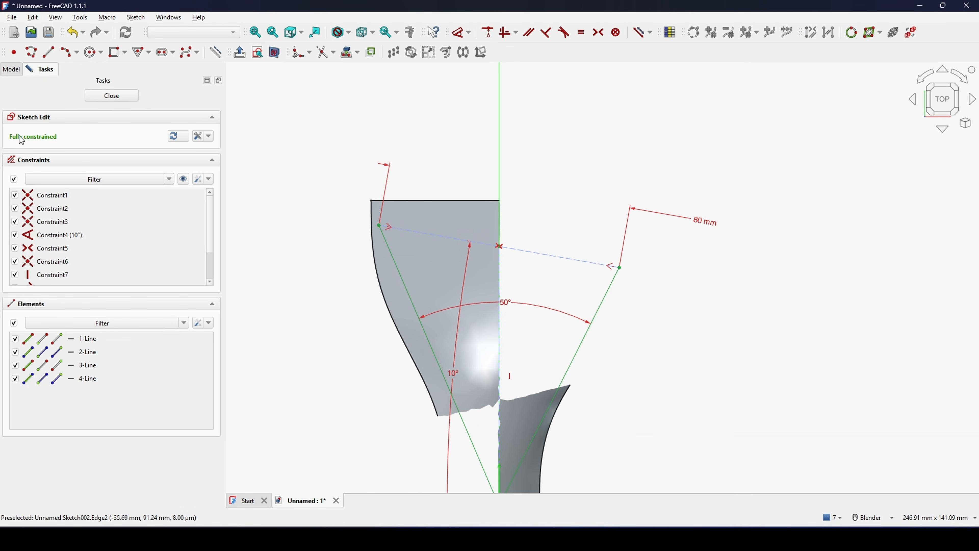
click(67, 52)
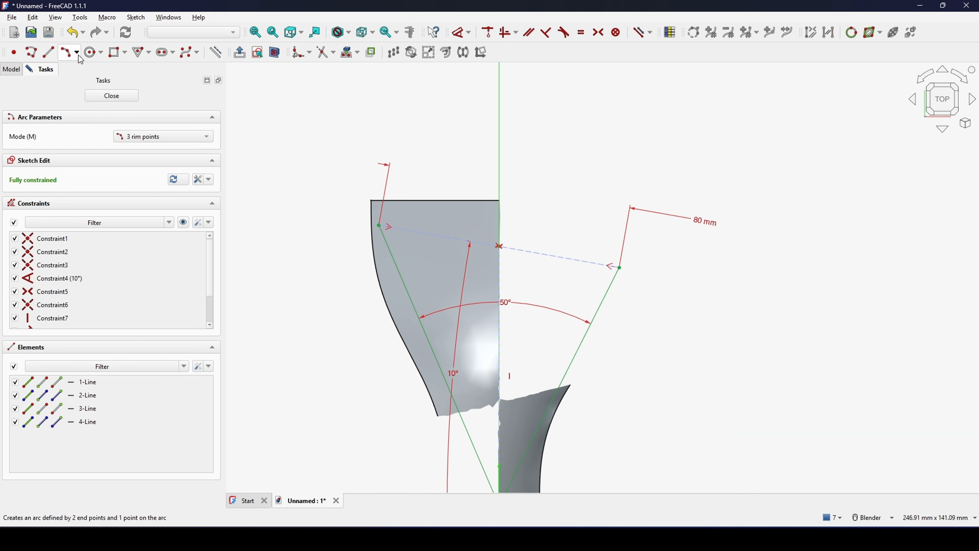
click(379, 225)
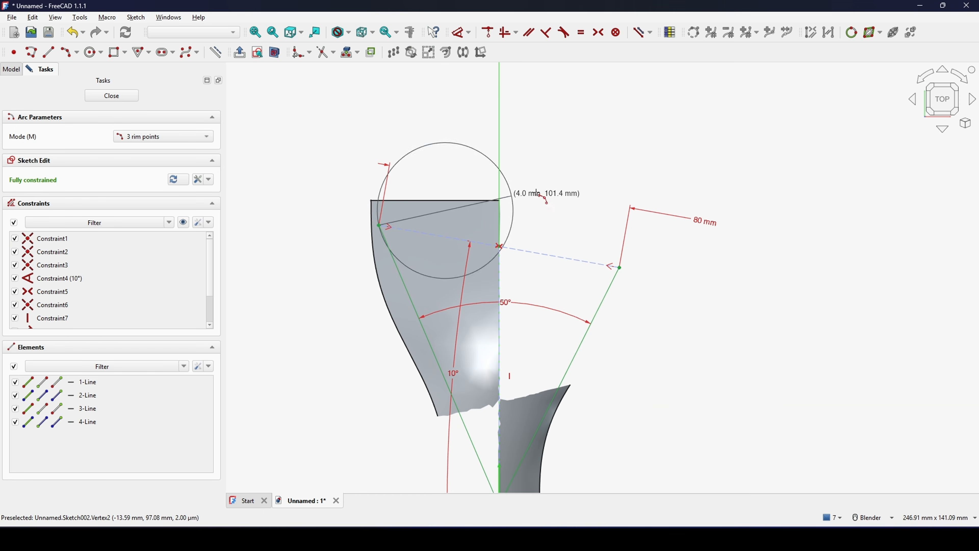
click(619, 268)
click(528, 219)
- Dimension the outer arc's radius as 80 mm and close the sketch
scroll(541, 209, down, 2)
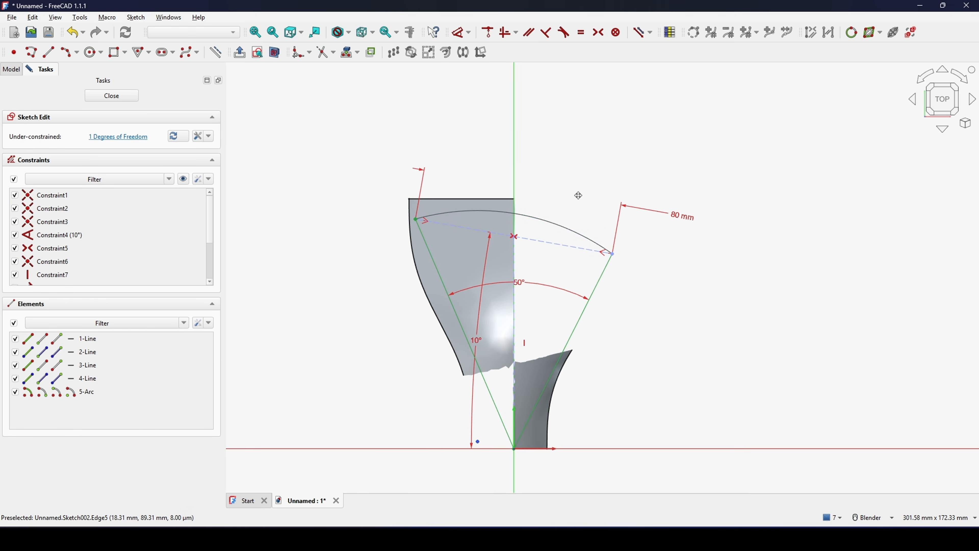
click(541, 209)
click(542, 208)
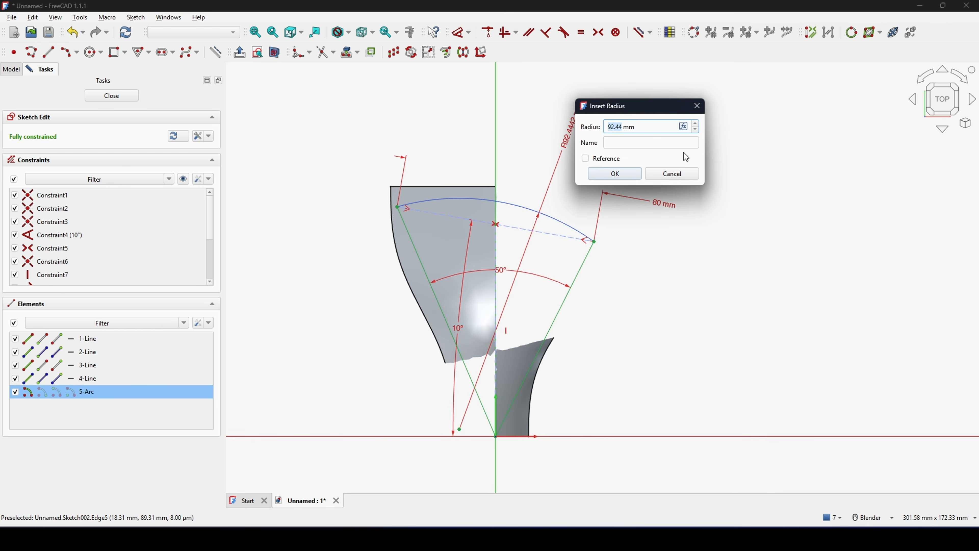
text(80)
key(Return)
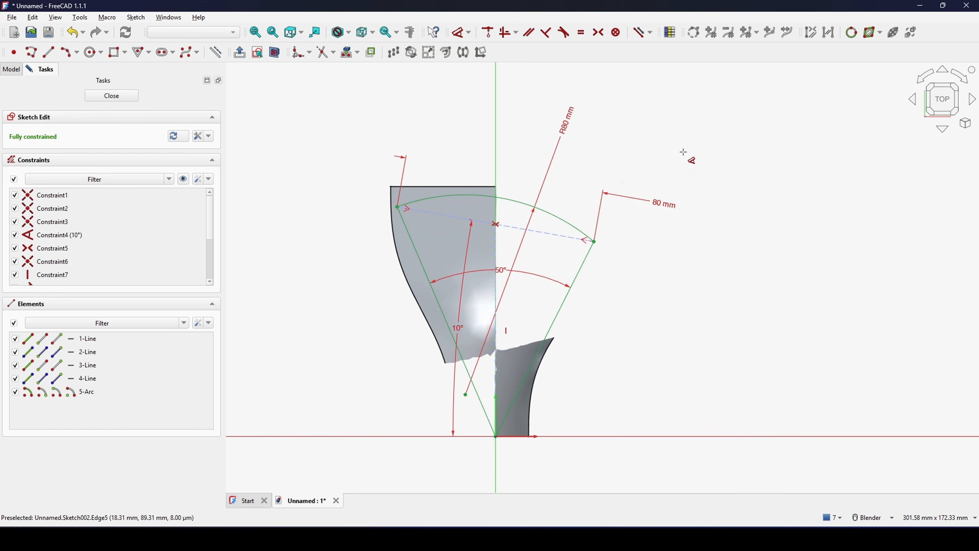
scroll(695, 152, down, 2)
shift+middle_drag(698, 161, 673, 177)
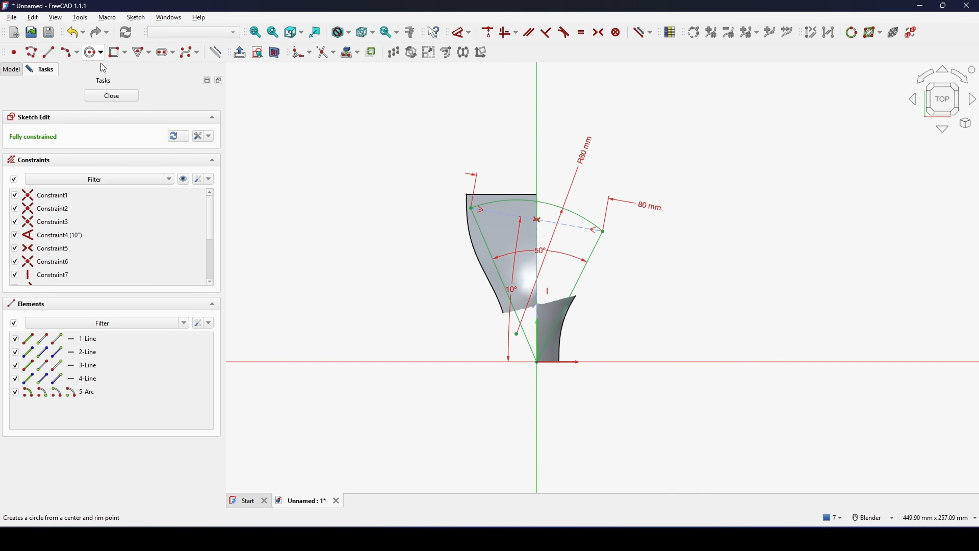
click(111, 97)
- Extrude the blade outline sketch symmetrically along its normal by 100 mm as a solid
click(766, 274)
mouse_move(766, 274)
middle_down()
mouse_move(698, 278)
mouse_move(691, 305)
mouse_move(706, 296)
mouse_move(685, 269)
middle_up()
click(54, 135)
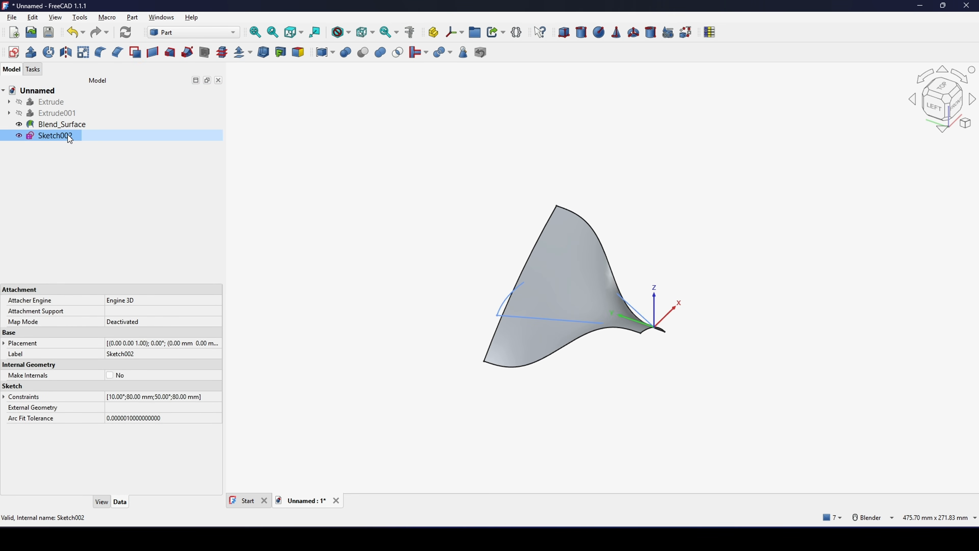
click(31, 52)
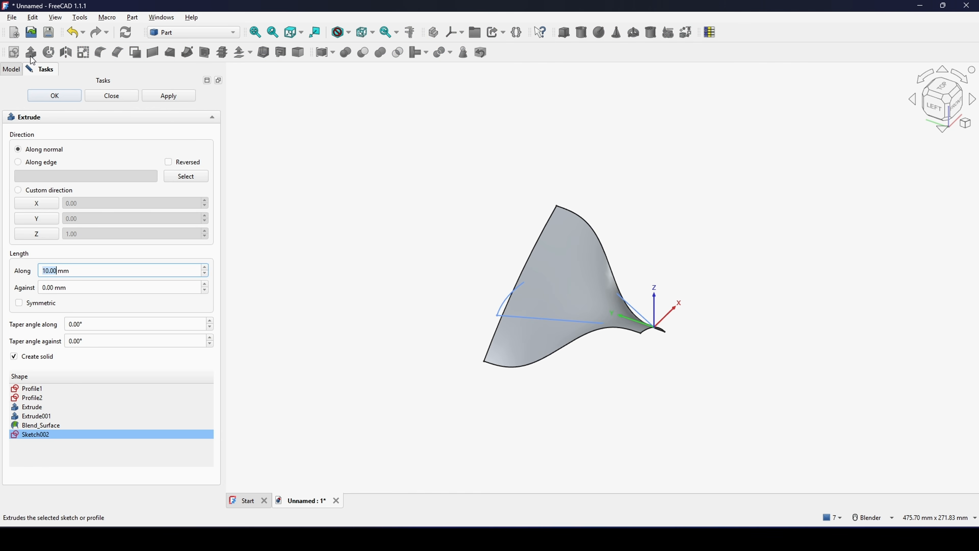
click(77, 272)
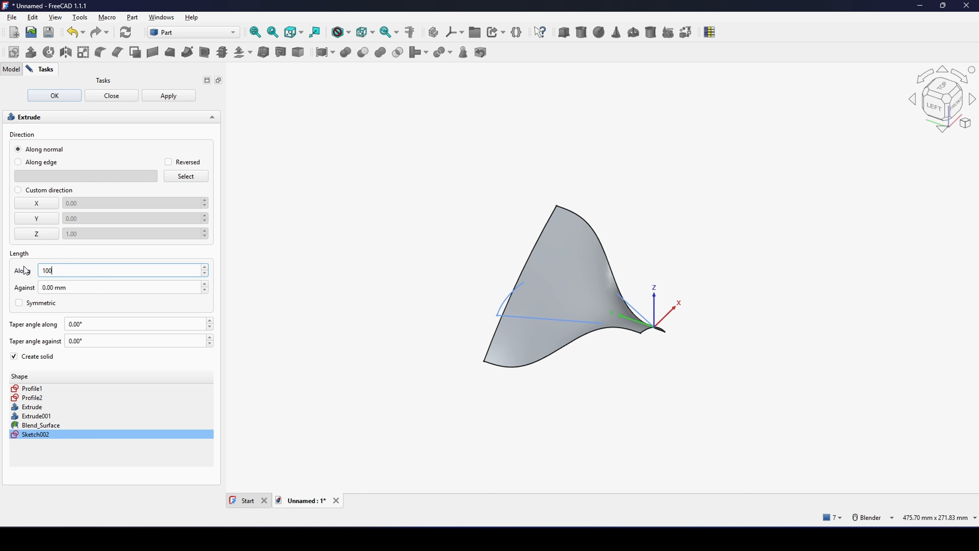
text(100)
click(21, 303)
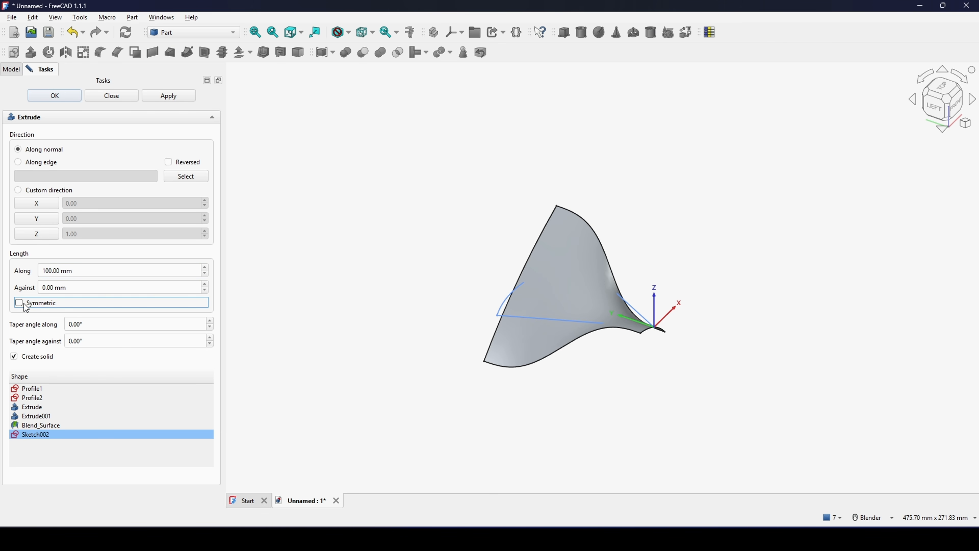
click(58, 96)
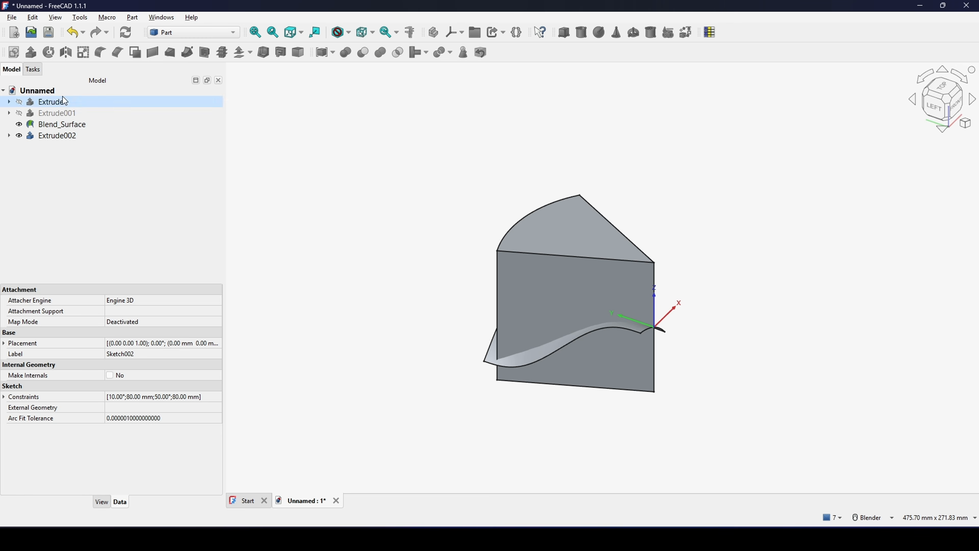
- Fillet the two outer vertical edges of the extruded wedge with a constant radius
click(835, 284)
middle_drag(829, 284, 644, 279)
scroll(674, 281, up, 2)
middle_drag(632, 279, 542, 306)
scroll(540, 340, up, 3)
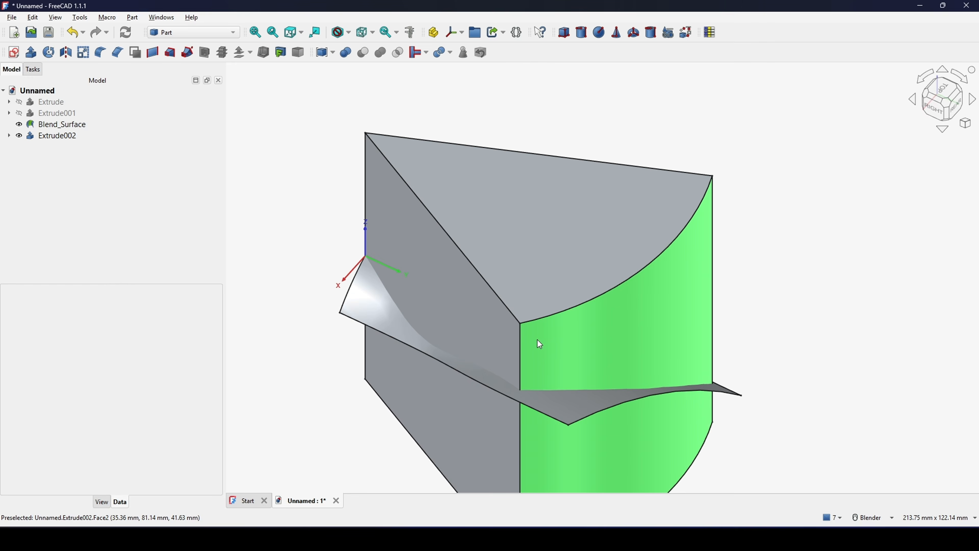
click(526, 346)
middle_drag(525, 346, 670, 312)
scroll(613, 322, down, 3)
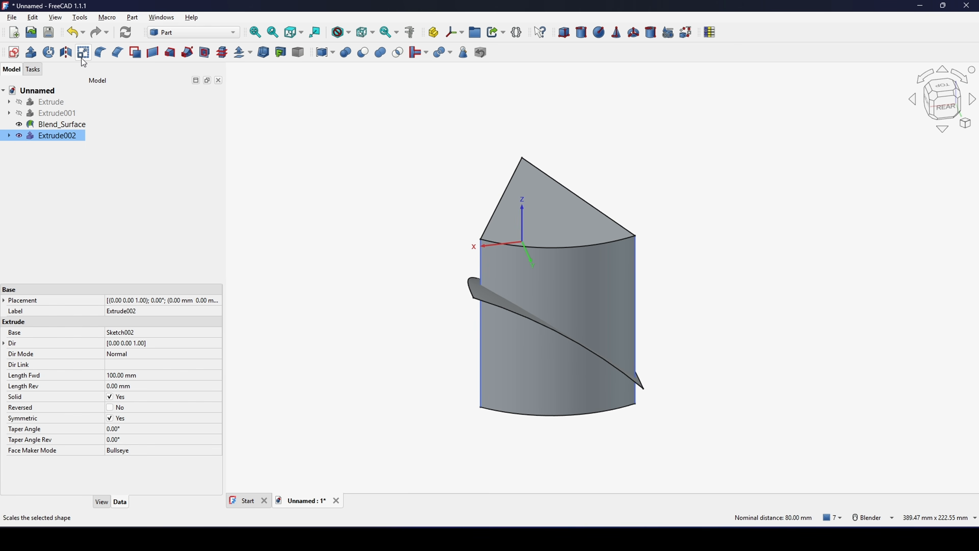
click(100, 52)
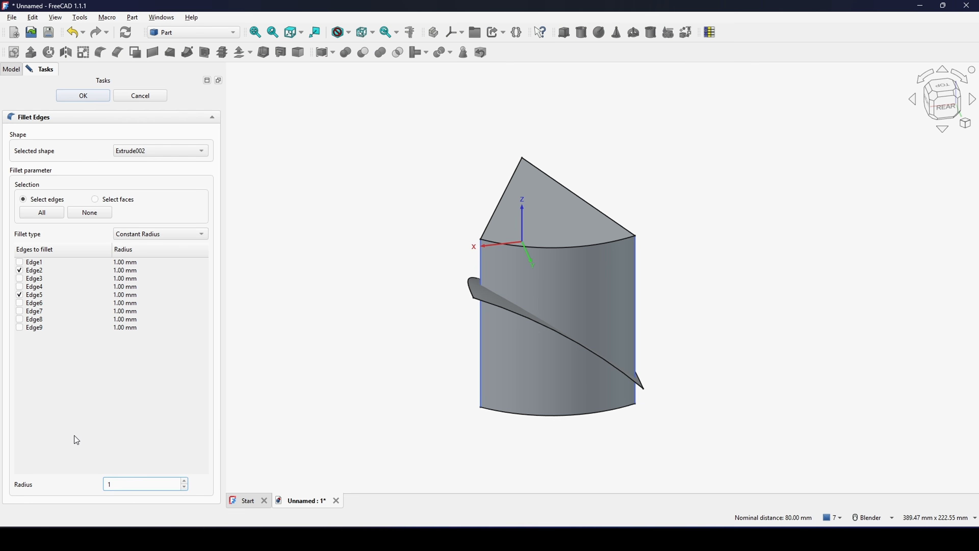
click(82, 96)
- Rename the filleted wedge as Cutter
mouse_move(656, 270)
middle_down()
mouse_move(714, 279)
mouse_move(670, 274)
middle_up()
click(712, 275)
shift+middle_drag(667, 310, 672, 301)
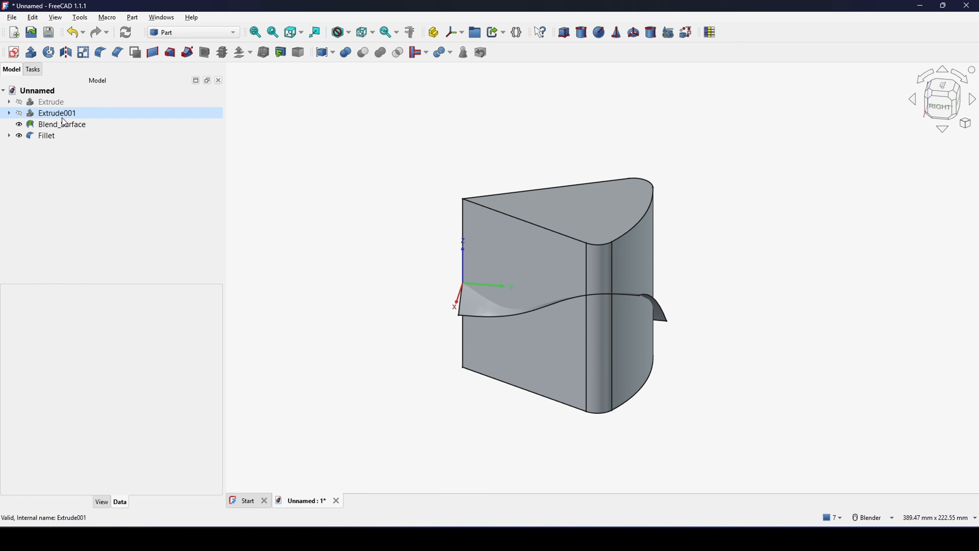
right_click(47, 136)
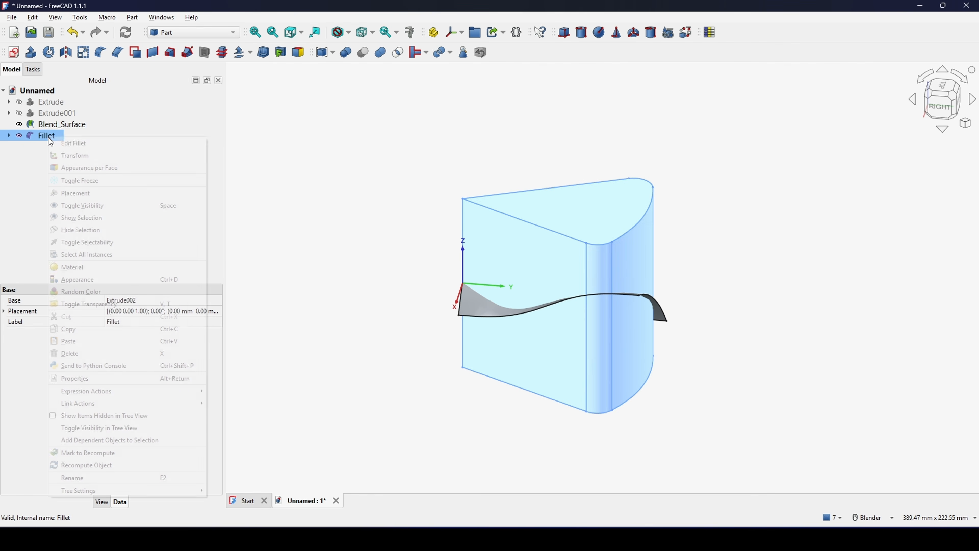
click(131, 475)
text(C)
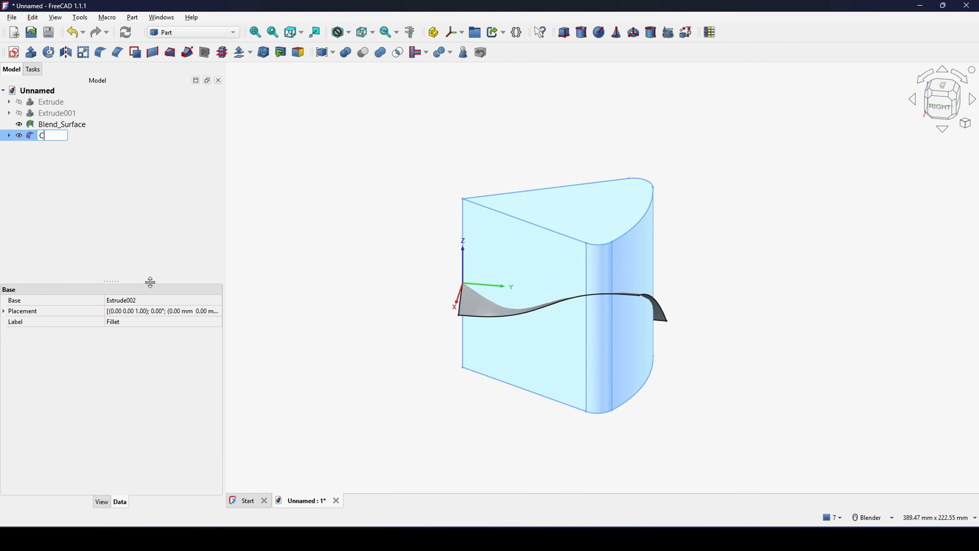
text(utter)
click(100, 210)
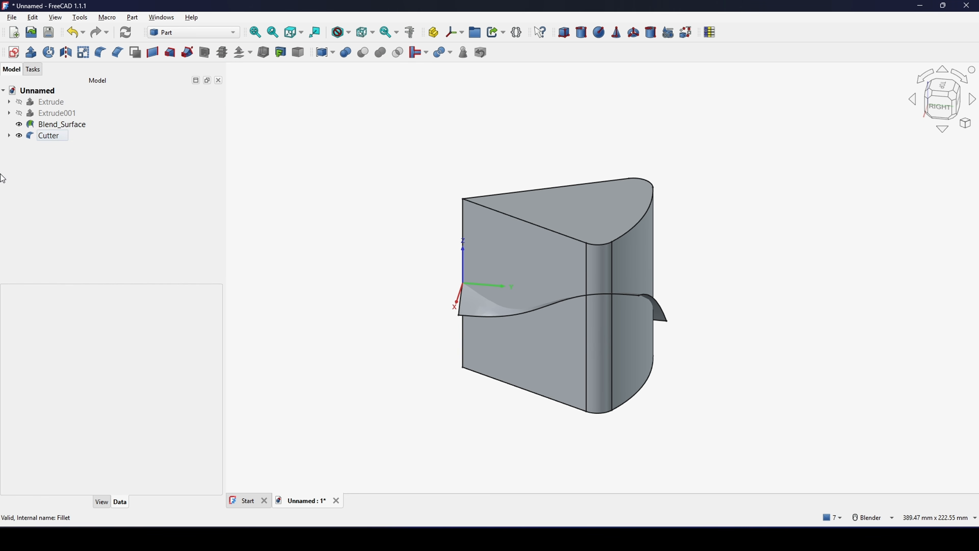
- Rename the outline sketch nested under the Cutter's extrusion as CutterProfile
click(9, 136)
click(15, 146)
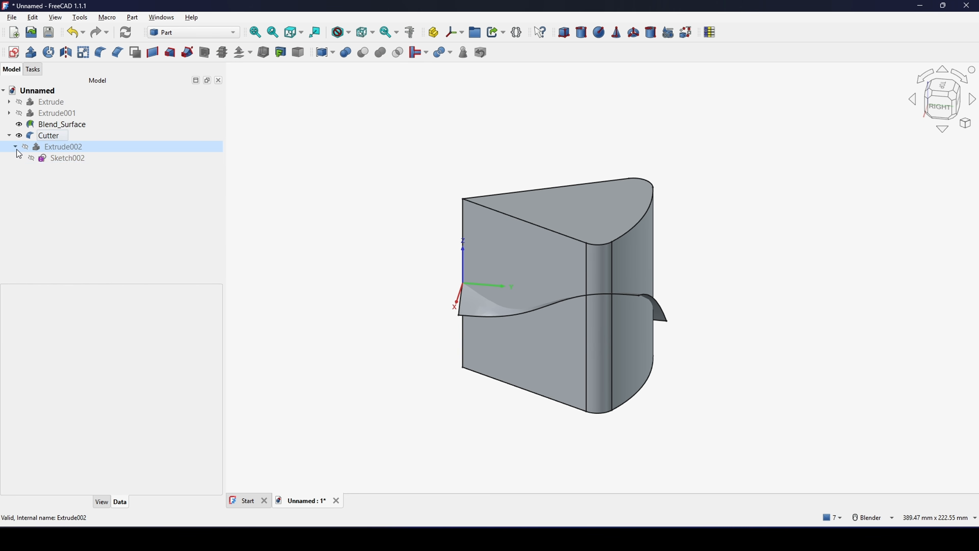
click(74, 160)
right_click(73, 161)
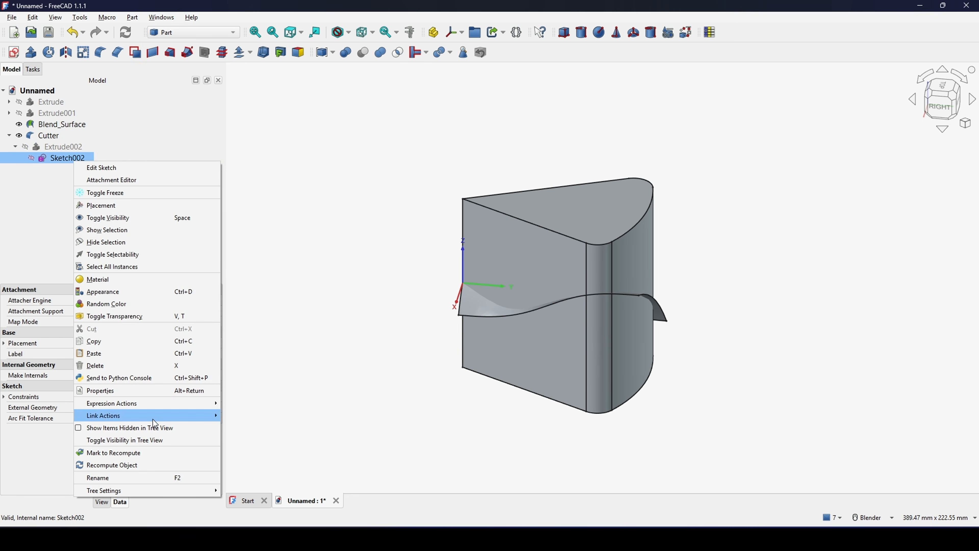
click(144, 479)
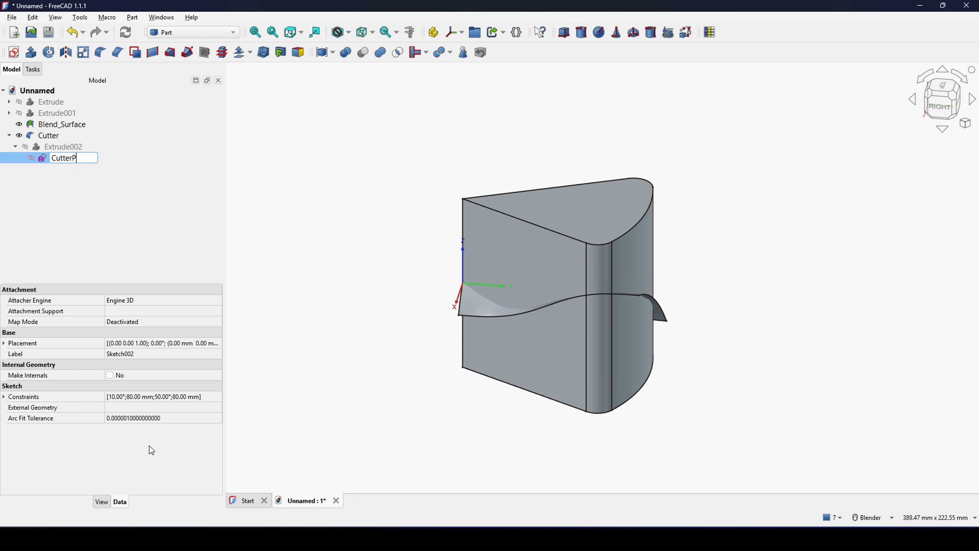
text(CutterProfile)
key(Return)
click(140, 216)
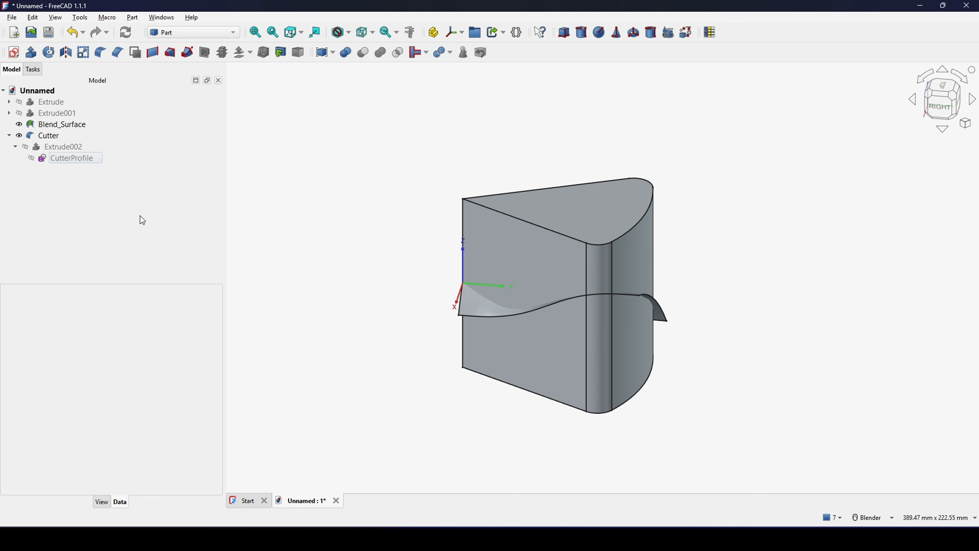
- Open the CutterProfile sketch to review its constrained outline, and close it without editing
click(77, 158)
double_click(64, 157)
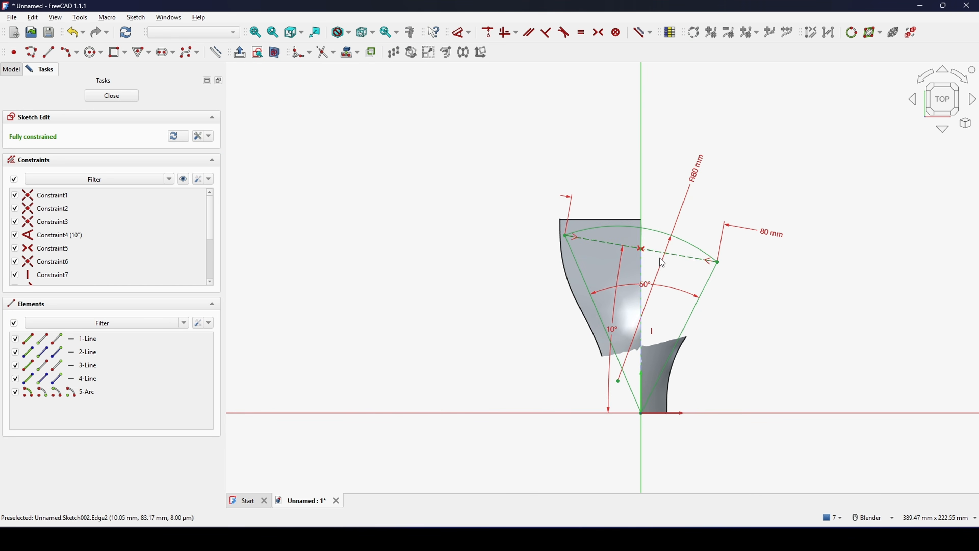
click(111, 96)
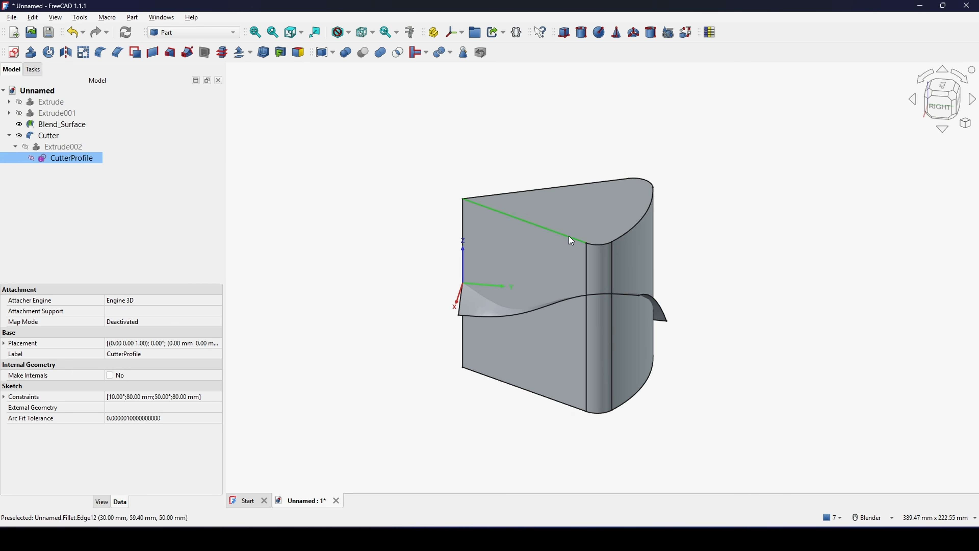
- Intersect the Blend_Surface with the Cutter to trim the blade outline, accepting the use of non-solids
click(783, 199)
middle_drag(783, 200, 590, 276)
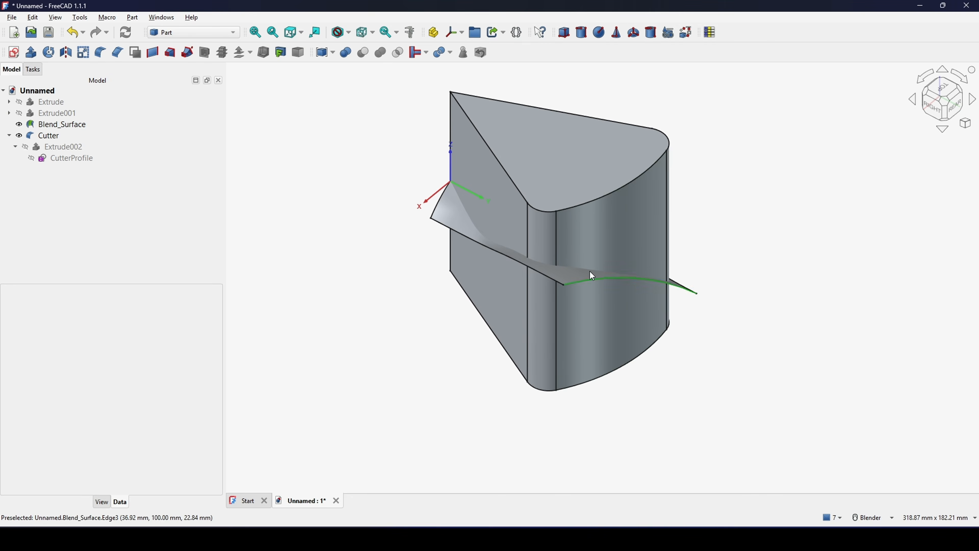
scroll(674, 292, up, 2)
middle_drag(674, 292, 639, 293)
middle_drag(757, 297, 575, 369)
click(461, 362)
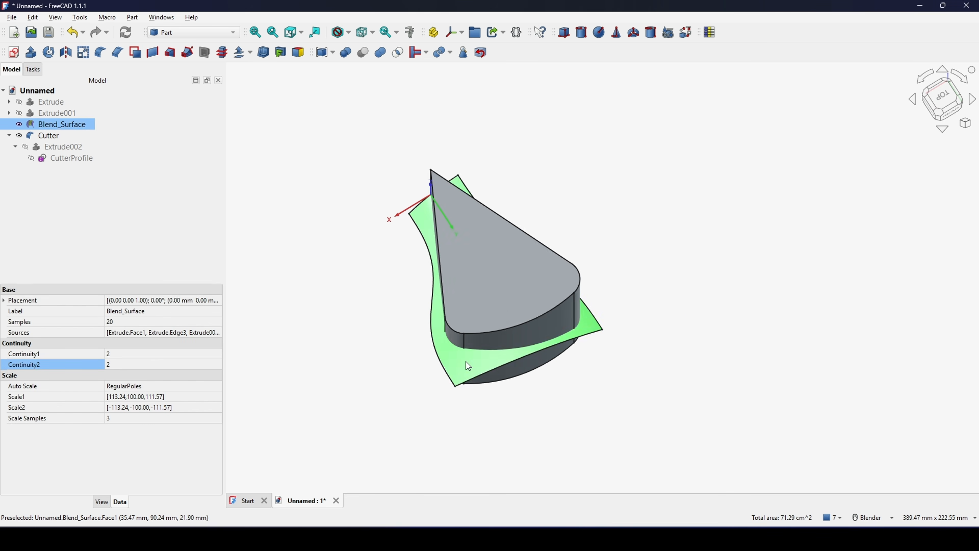
middle_drag(466, 361, 497, 233)
ctrl+click(499, 235)
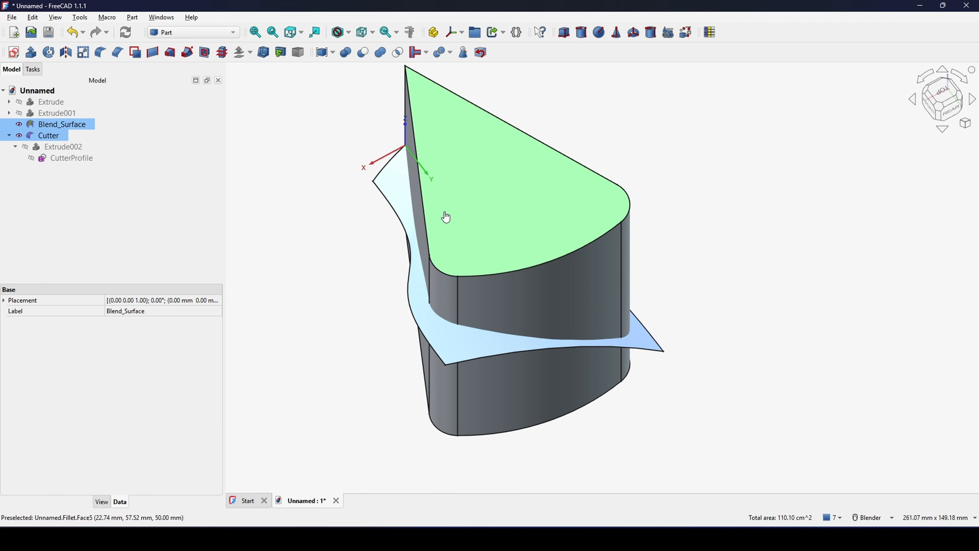
scroll(505, 251, down, 3)
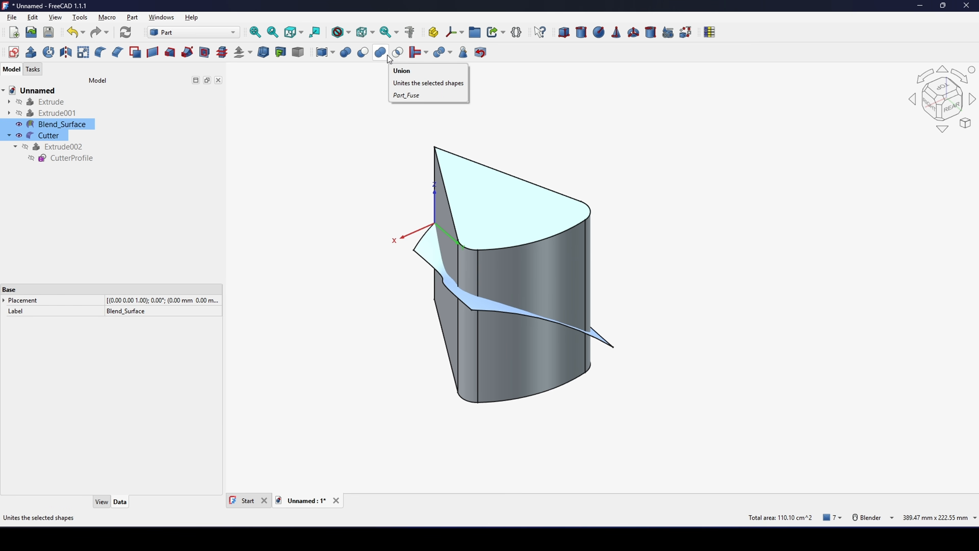
click(398, 54)
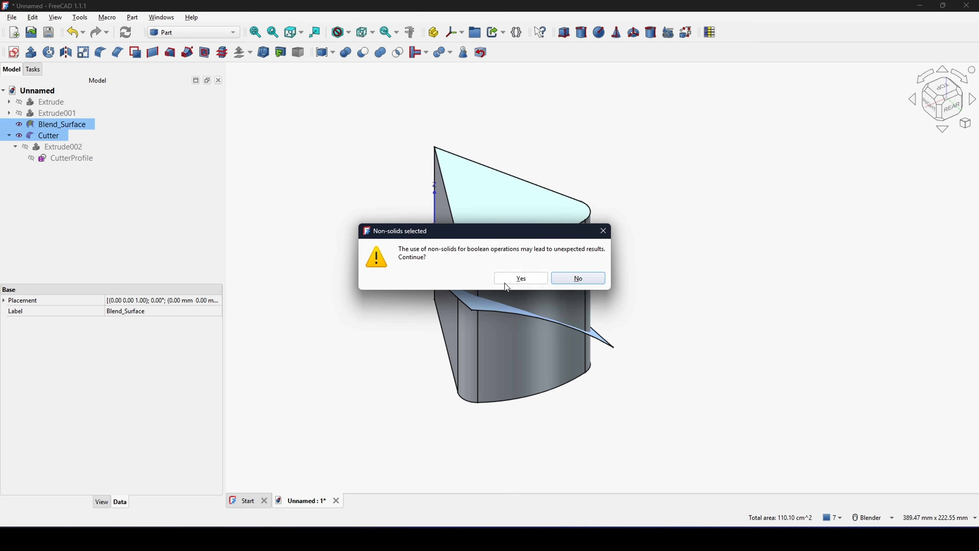
click(522, 279)
middle_drag(701, 302, 688, 263)
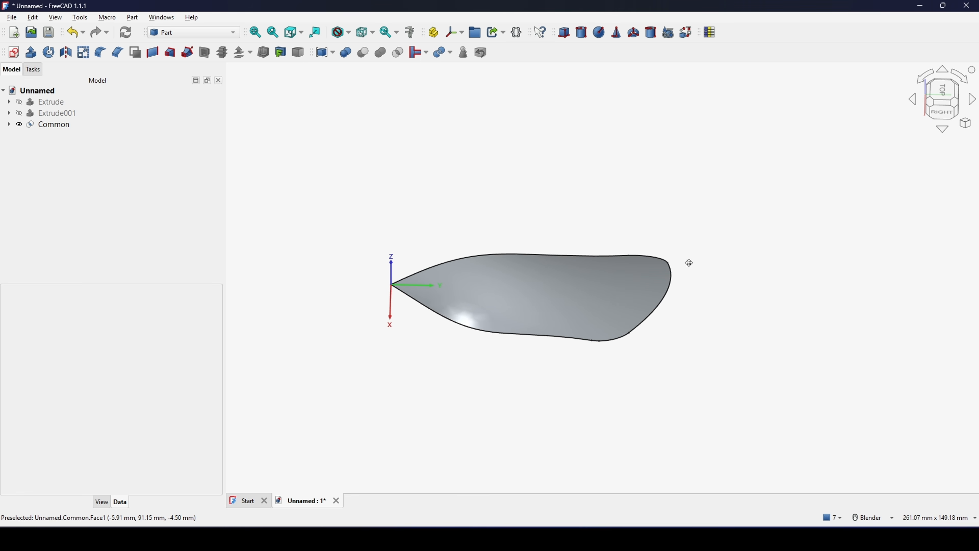
- Apply a 1 mm 3D offset to the trimmed blade surface in Skin mode with Arc joins and Fill offset enabled
click(58, 125)
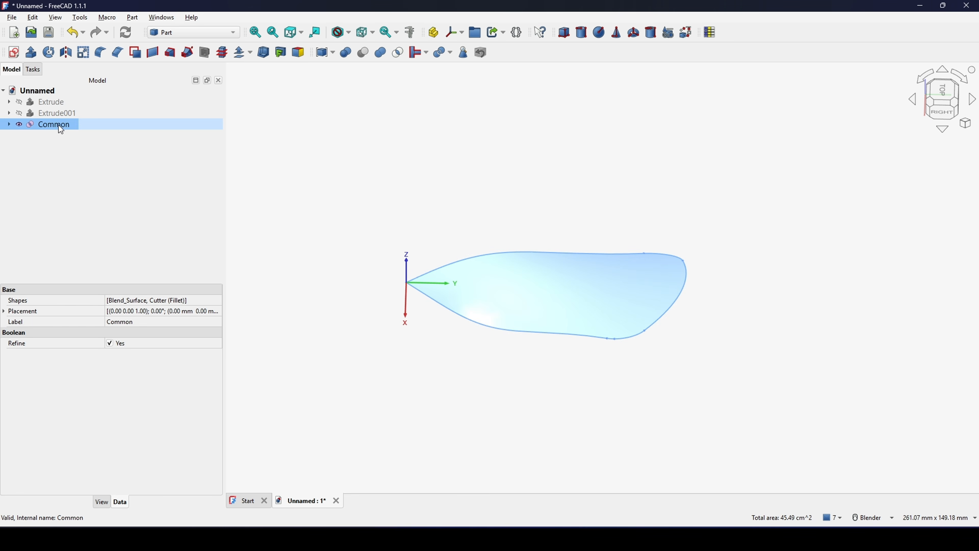
scroll(367, 212, down, 2)
middle_drag(589, 226, 578, 264)
scroll(564, 264, up, 1)
middle_drag(578, 264, 575, 252)
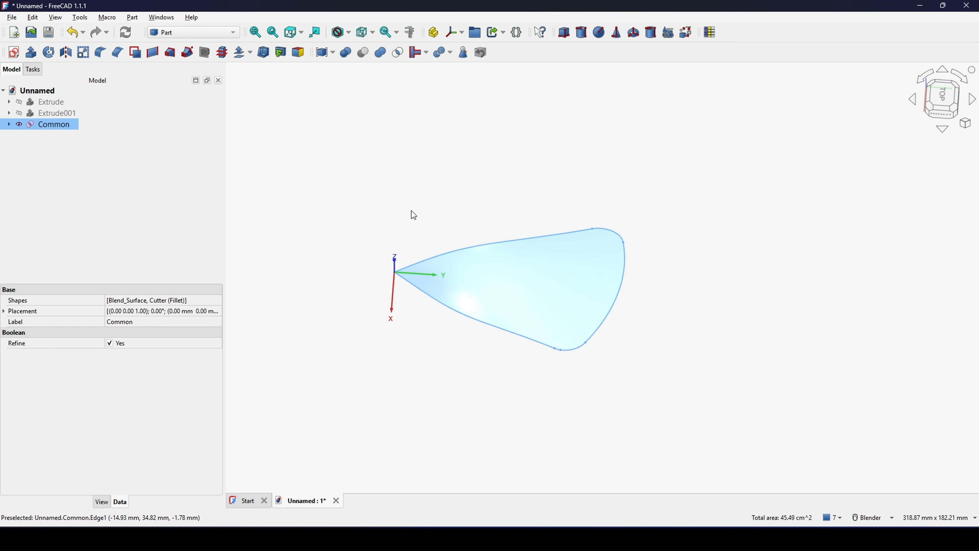
click(251, 52)
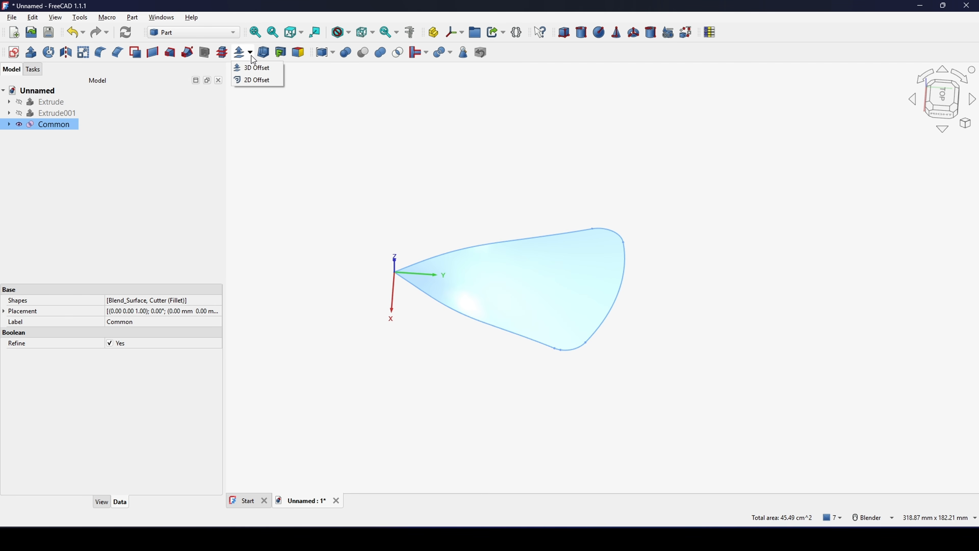
click(263, 71)
middle_drag(442, 201, 529, 224)
scroll(497, 228, up, 5)
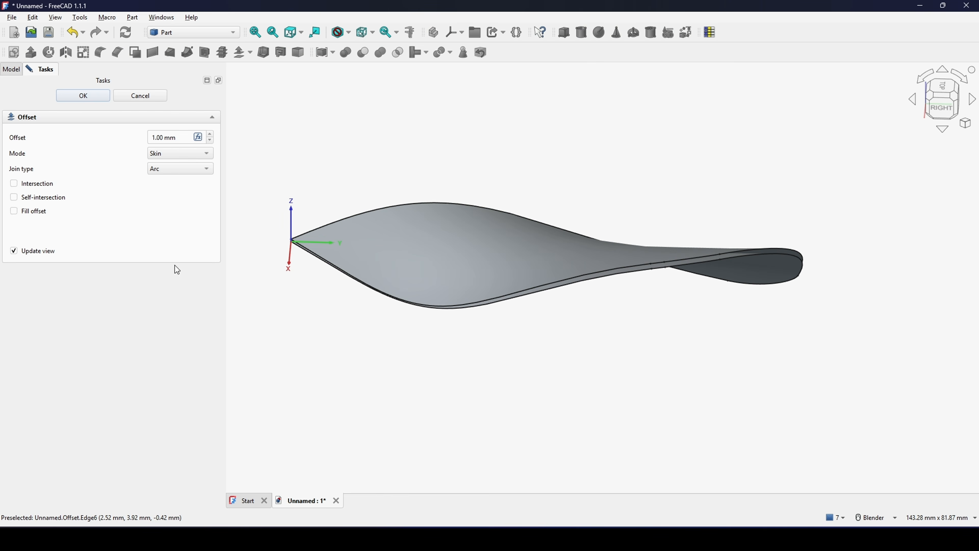
click(27, 213)
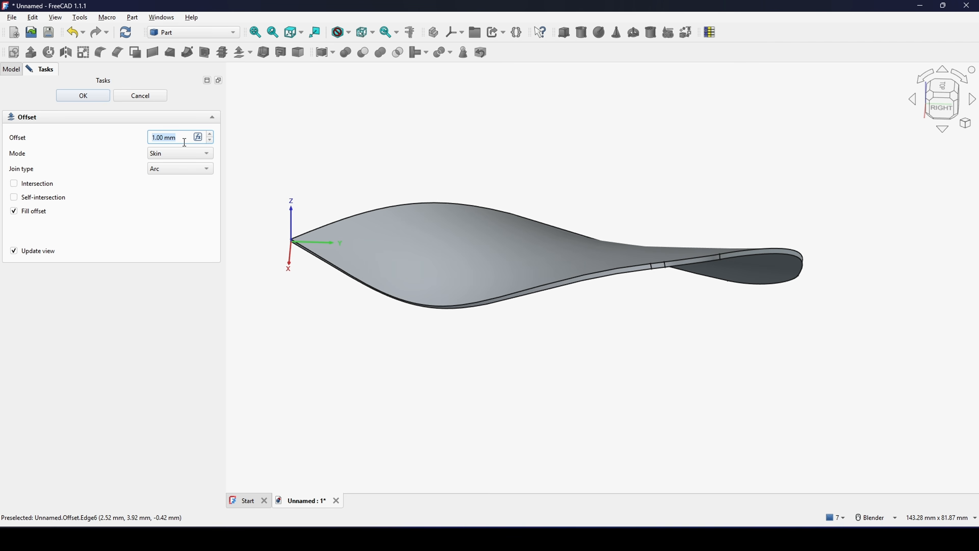
- Check the filled offset's thickness at the blade root from the right side, and accept the offset
scroll(479, 226, down, 2)
middle_drag(479, 226, 498, 212)
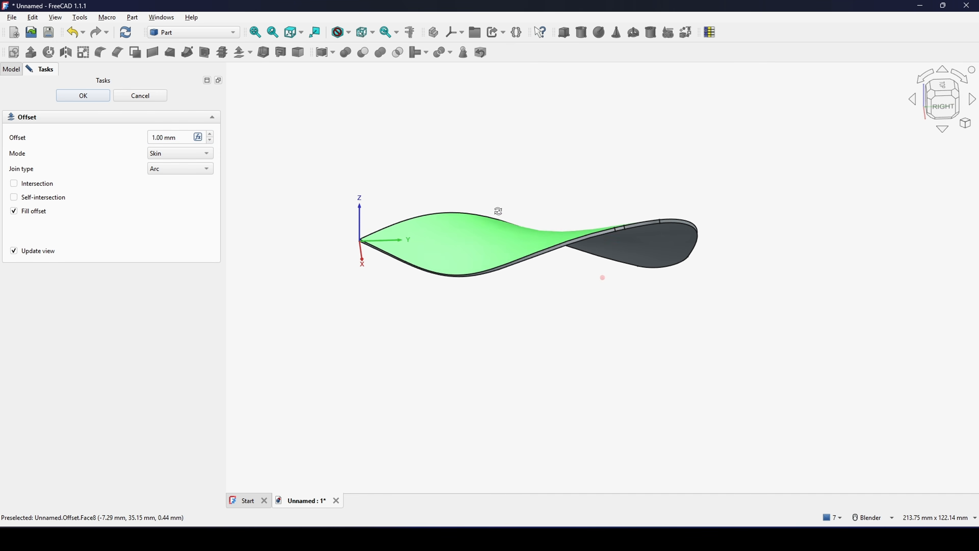
click(954, 108)
scroll(358, 205, up, 18)
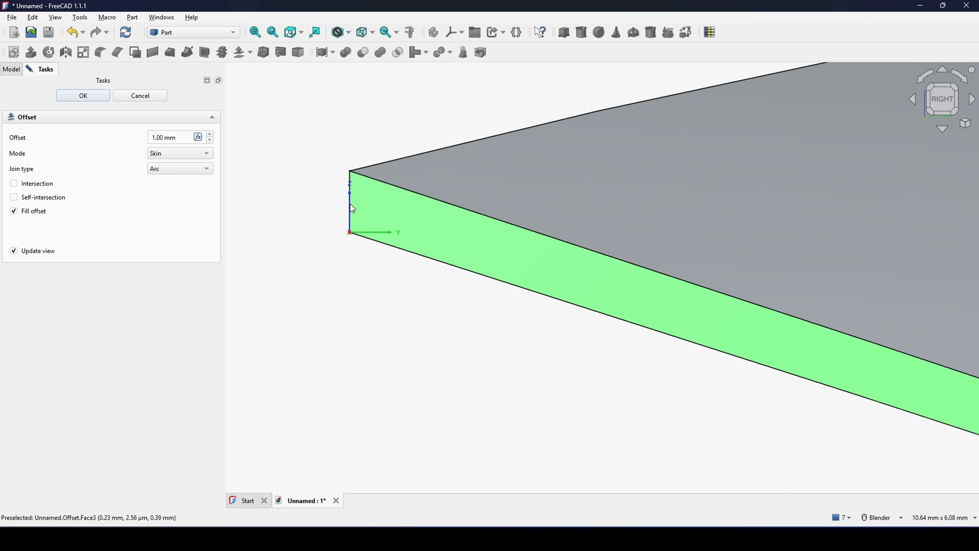
scroll(349, 216, up, 4)
scroll(350, 215, down, 20)
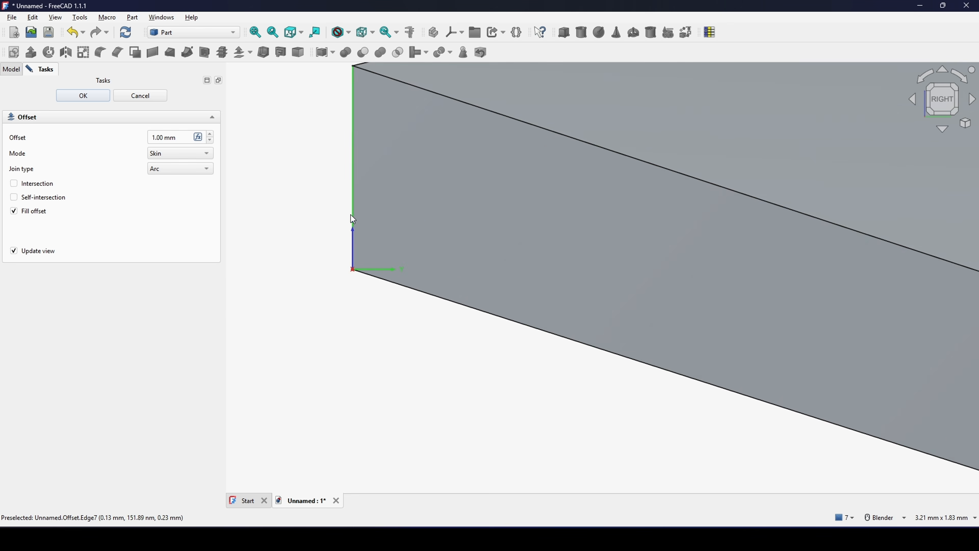
middle_drag(518, 209, 499, 265)
click(83, 95)
- Hide the Common surface nested under the Offset, leaving only the thickened blade displayed
middle_drag(459, 155, 634, 166)
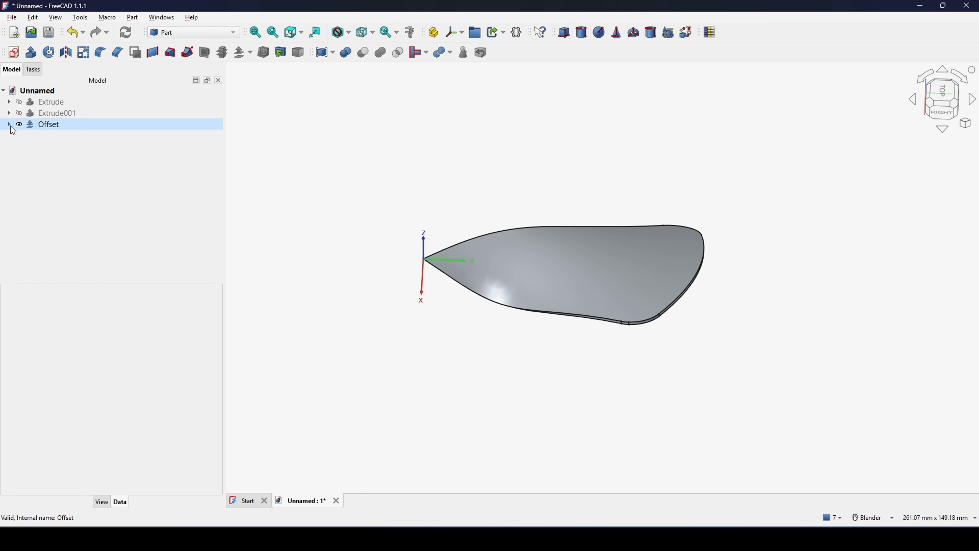
click(56, 136)
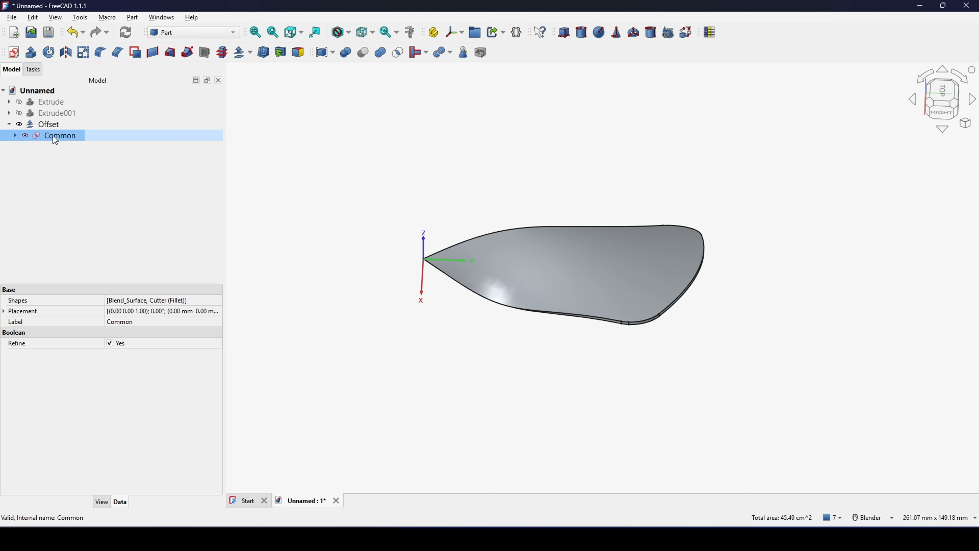
click(678, 181)
middle_drag(678, 182, 641, 229)
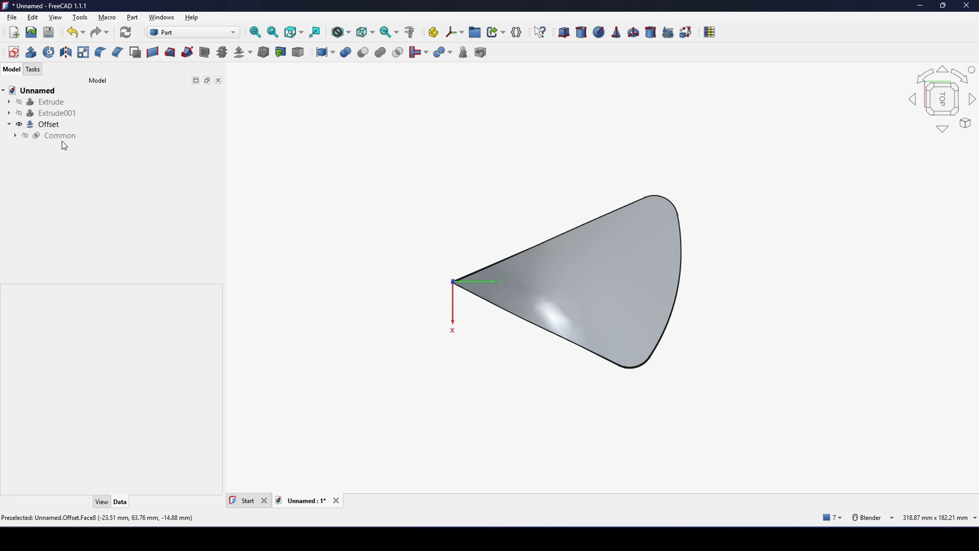
- Create a Draft polar array of the Offset blade with 3 elements over 360° around the origin
click(69, 127)
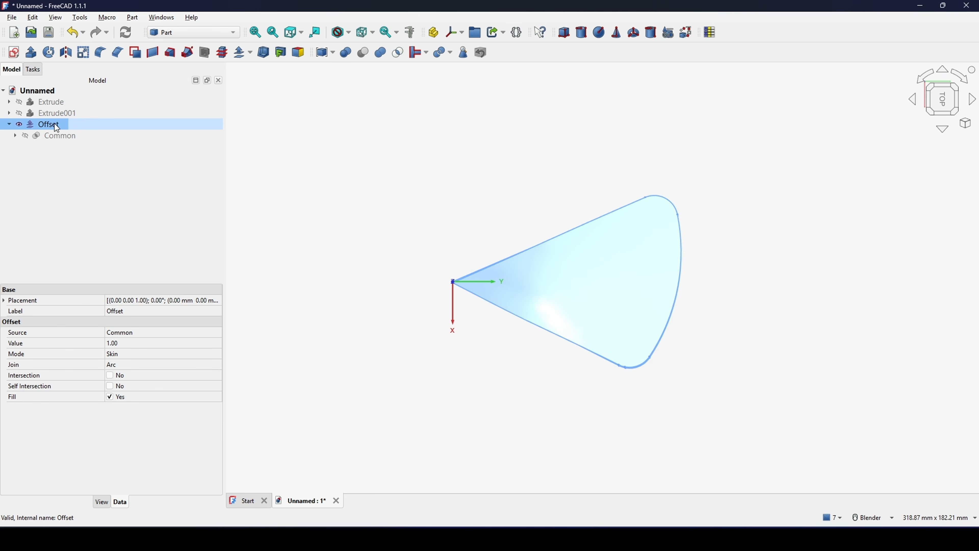
scroll(617, 233, down, 3)
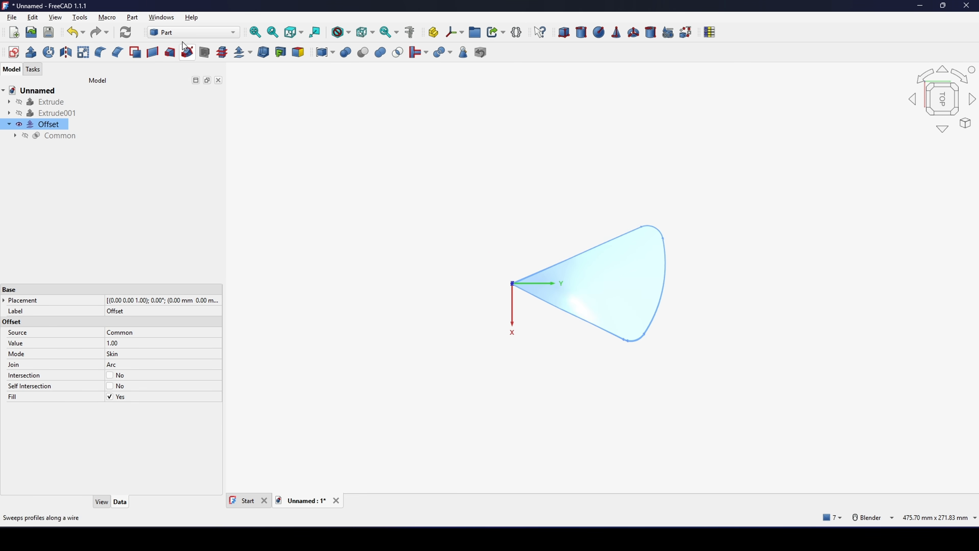
click(189, 32)
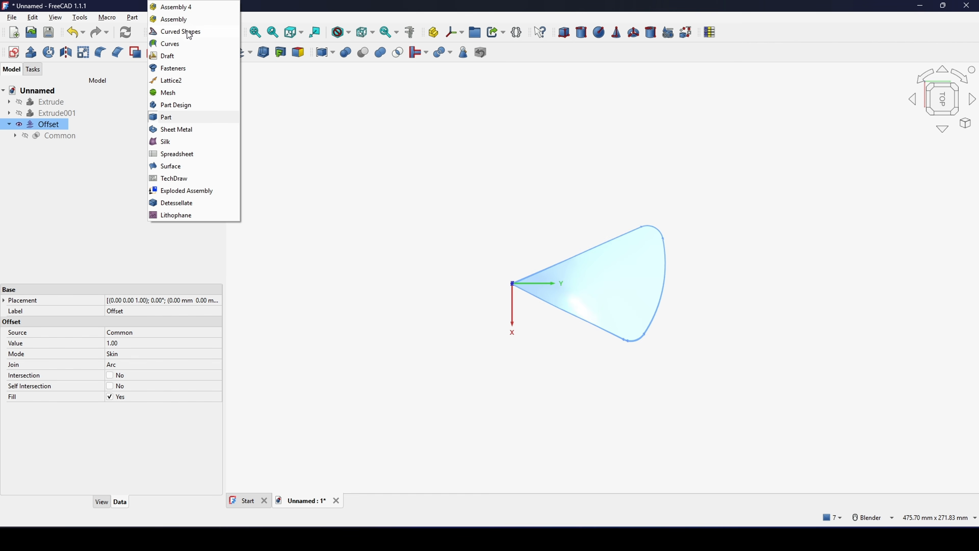
click(176, 57)
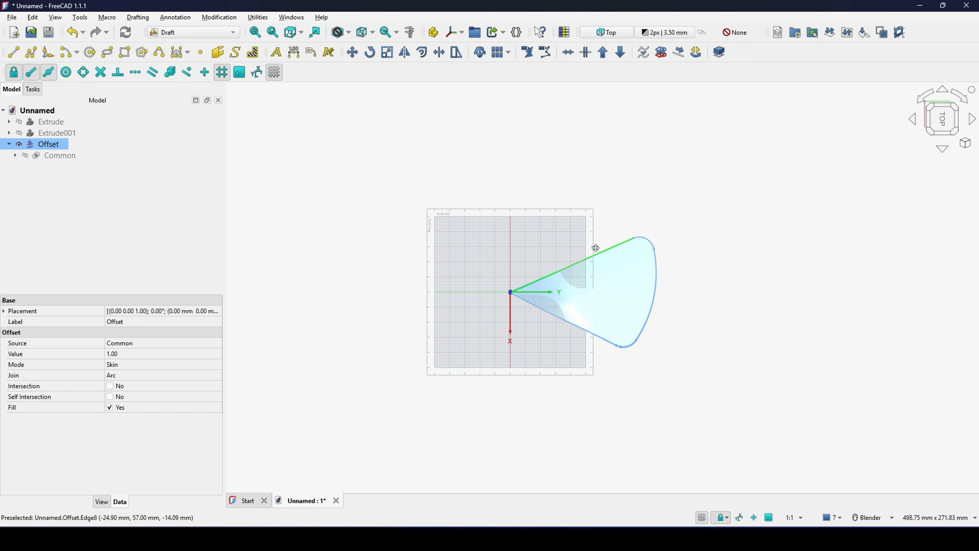
click(220, 17)
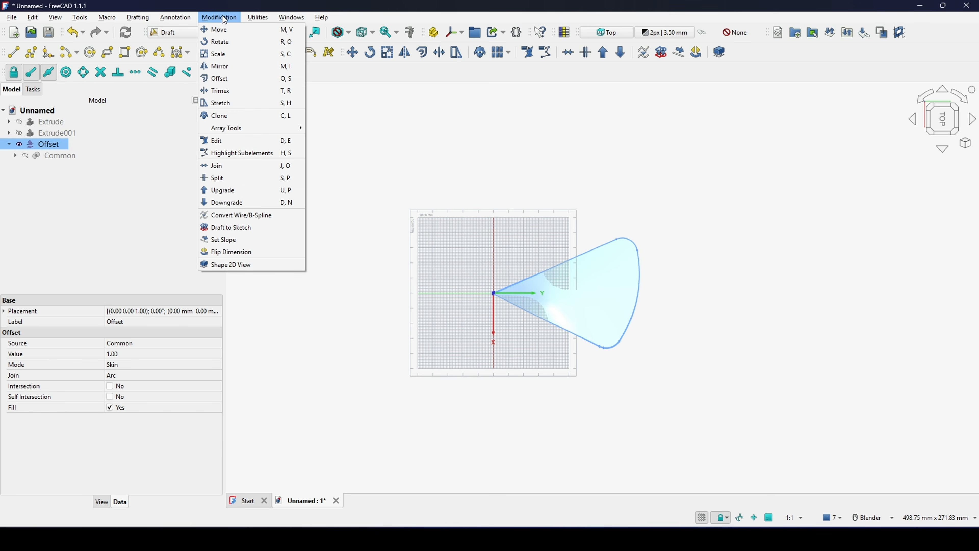
mouse_move(227, 127)
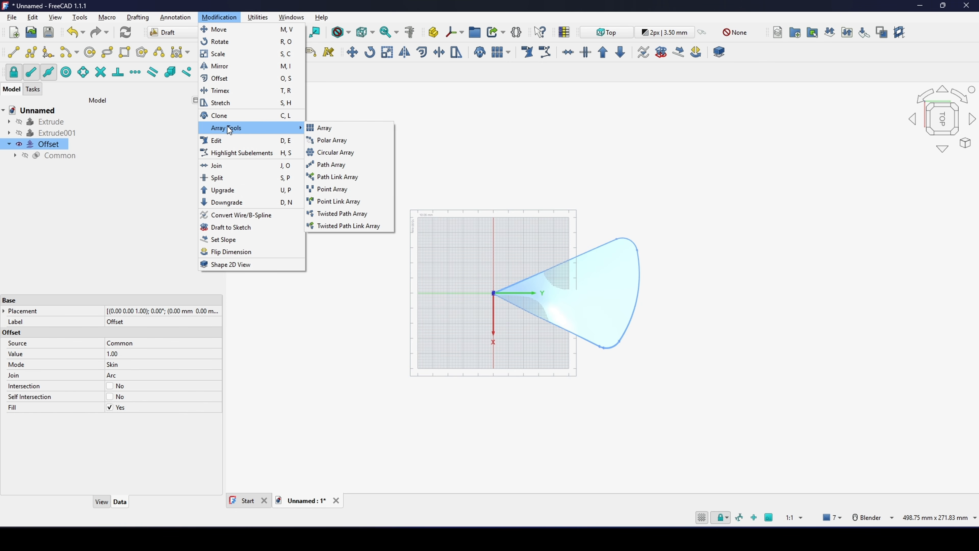
click(364, 146)
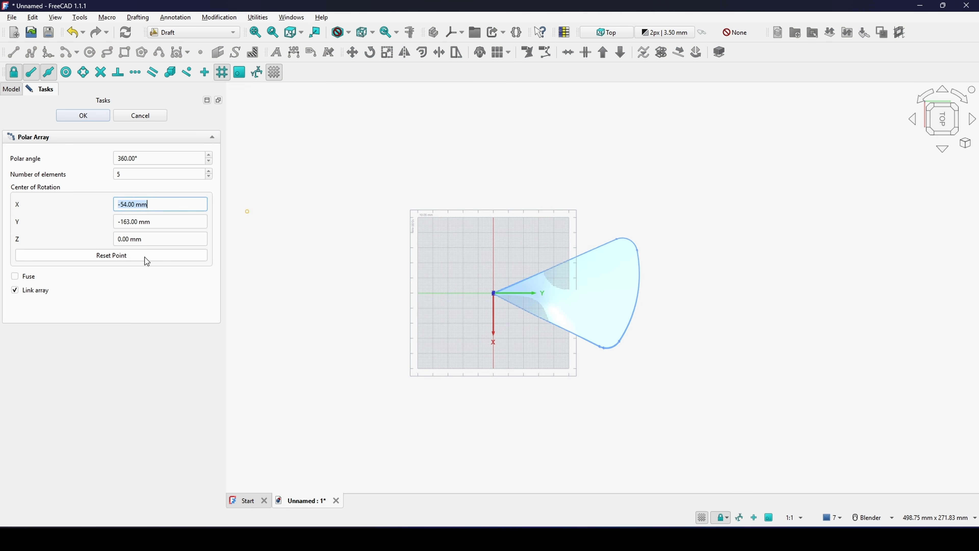
click(144, 257)
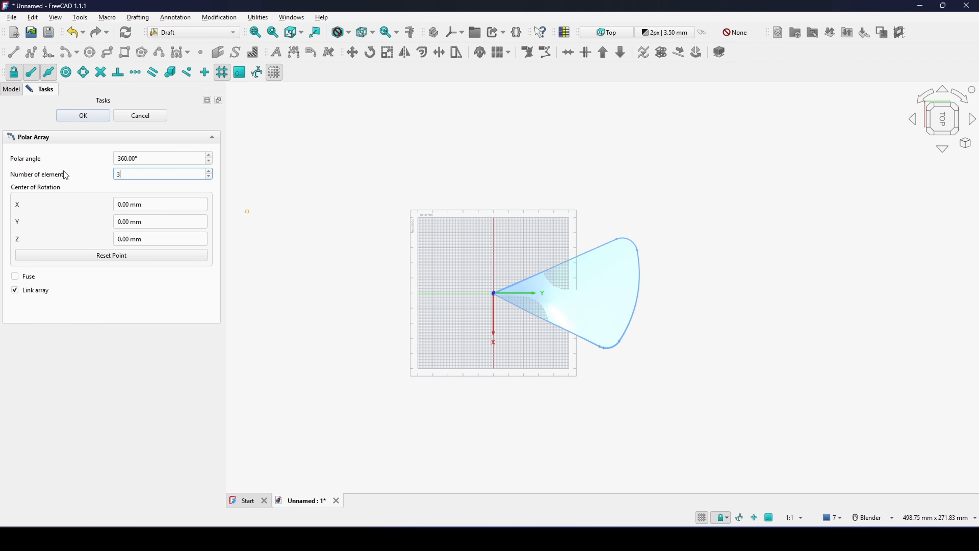
text(3)
click(83, 116)
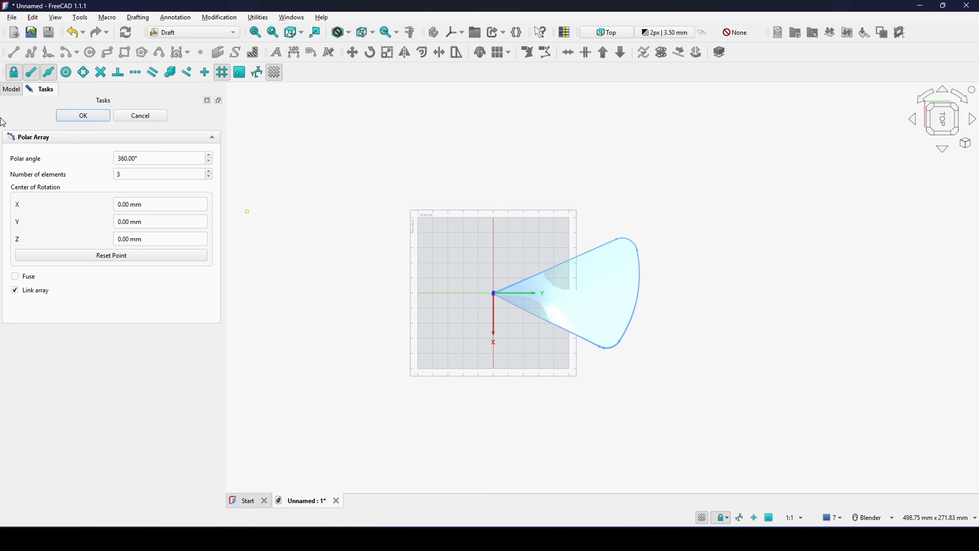
middle_drag(624, 277, 563, 245)
- Switch to the Part workbench and unite the arrayed blades into one fused shape
click(202, 34)
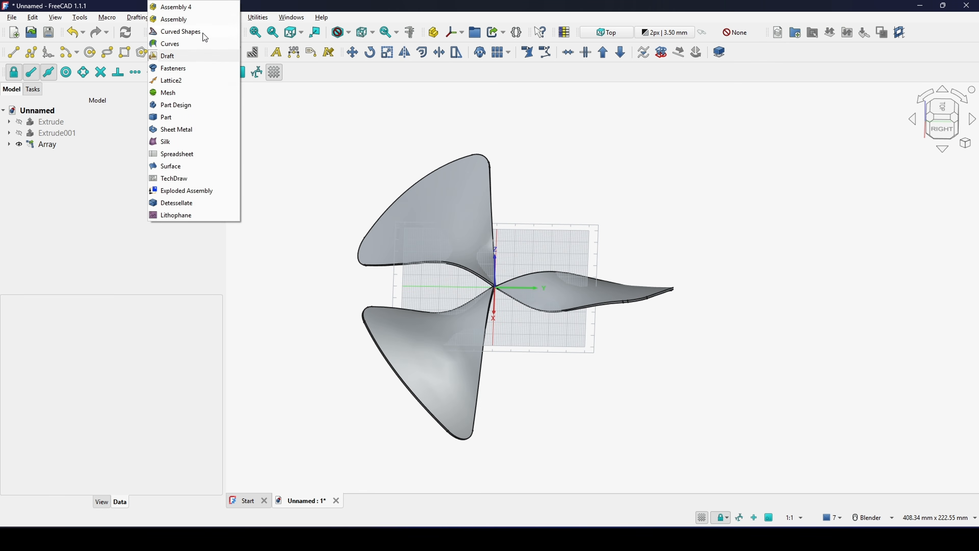
click(177, 117)
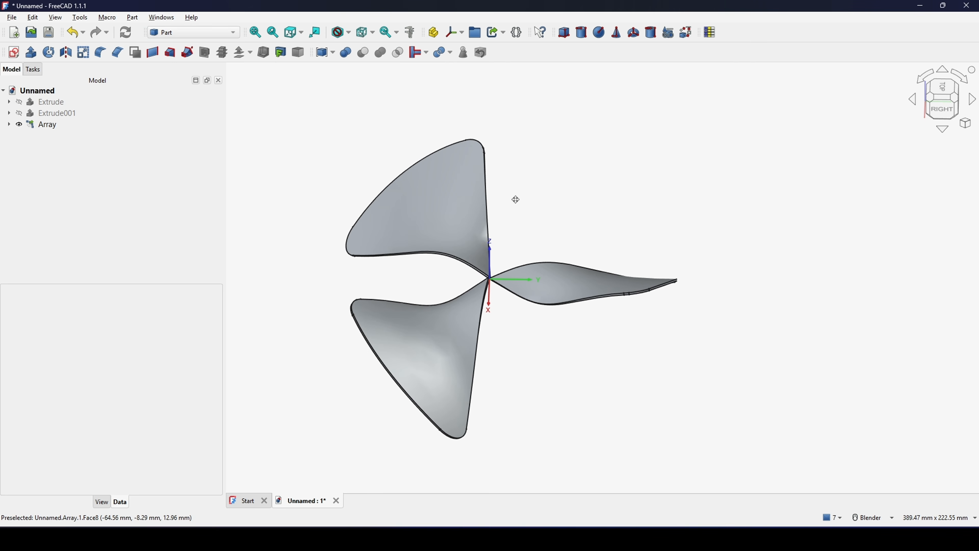
click(59, 124)
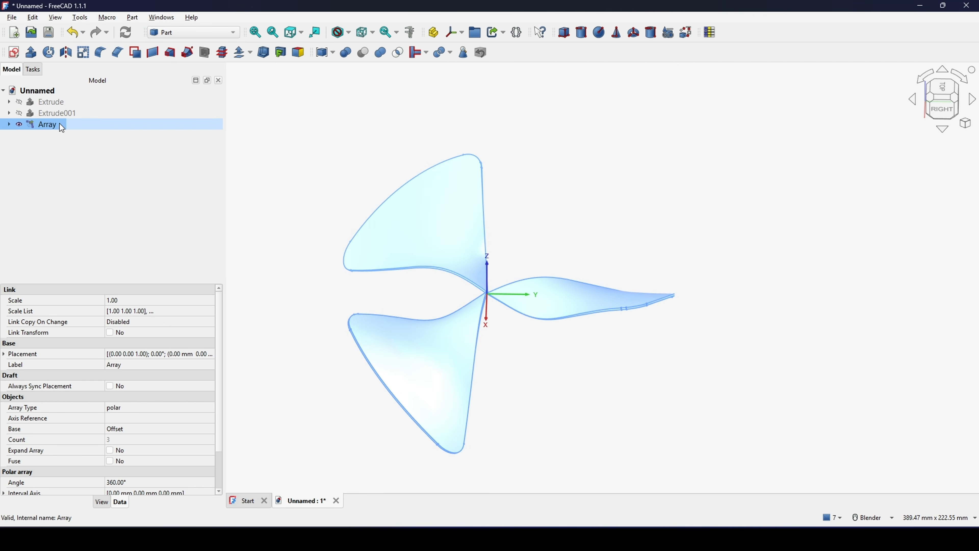
click(384, 52)
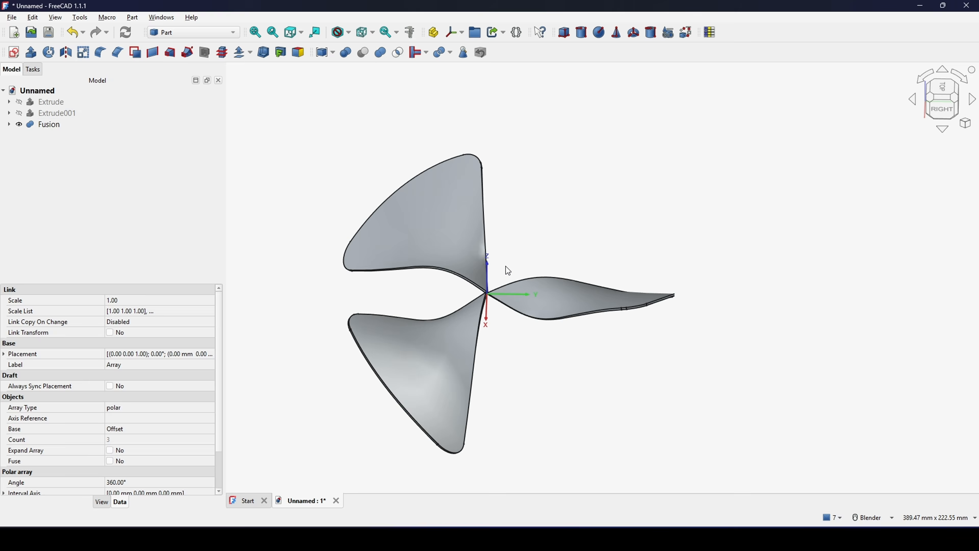
- Examine the fused blades from several angles, including the top view and the point where their roots meet
mouse_move(400, 245)
middle_down()
mouse_move(481, 273)
mouse_move(478, 323)
mouse_move(617, 286)
mouse_move(563, 274)
middle_up()
shift+middle_drag(540, 269, 582, 208)
scroll(518, 286, up, 10)
scroll(548, 308, down, 7)
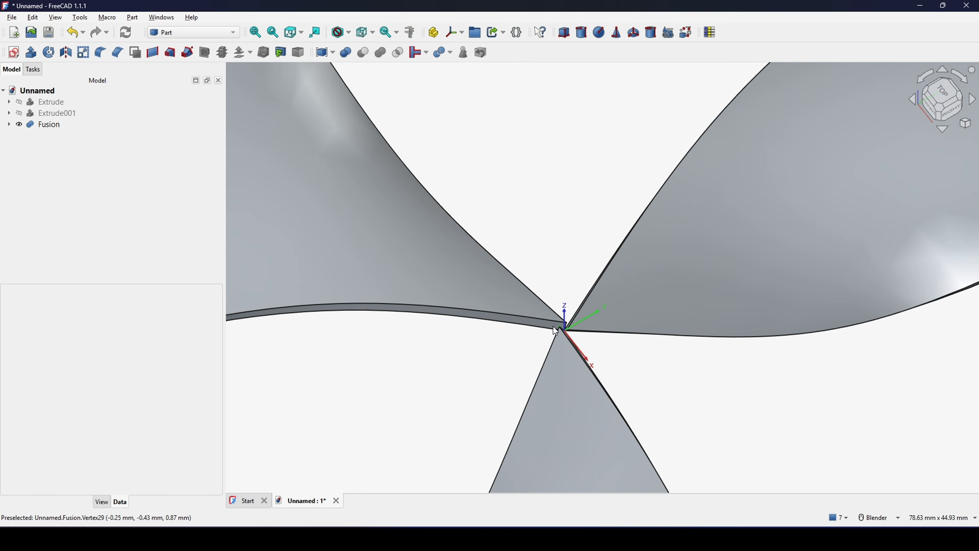
middle_drag(540, 301, 443, 297)
click(942, 92)
scroll(798, 182, down, 3)
shift+middle_drag(734, 142, 698, 161)
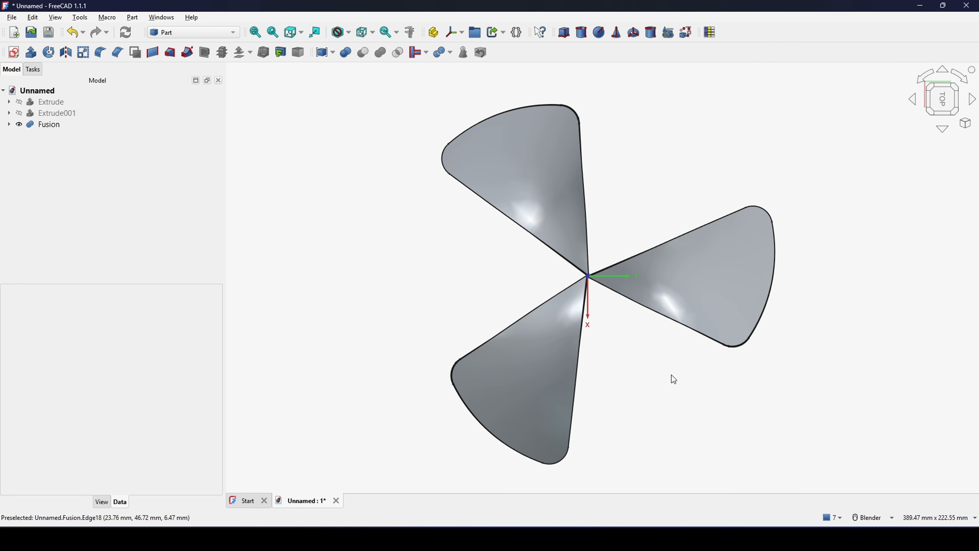
middle_drag(672, 375, 837, 281)
shift+middle_drag(762, 290, 696, 302)
middle_drag(696, 302, 689, 236)
scroll(567, 266, up, 2)
shift+middle_drag(510, 284, 534, 267)
middle_drag(534, 267, 547, 257)
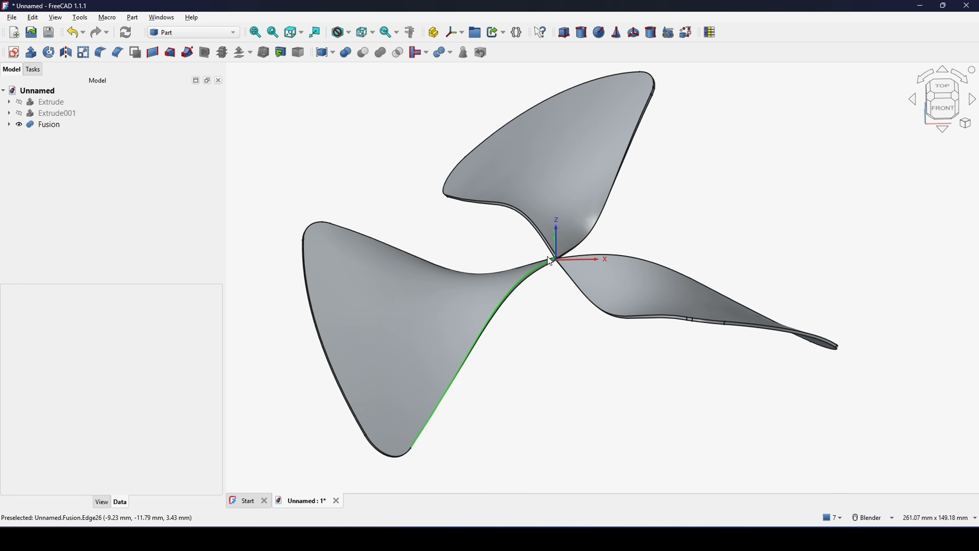
mouse_move(663, 249)
shift+middle_down()
mouse_move(643, 267)
mouse_move(641, 258)
mouse_move(584, 256)
mouse_move(670, 251)
shift+middle_up()
- Start a sketch on the XZ-plane and draw a rectangle about 17.7 mm wide from the vertical axis, extending above and below the horizontal axis
click(13, 53)
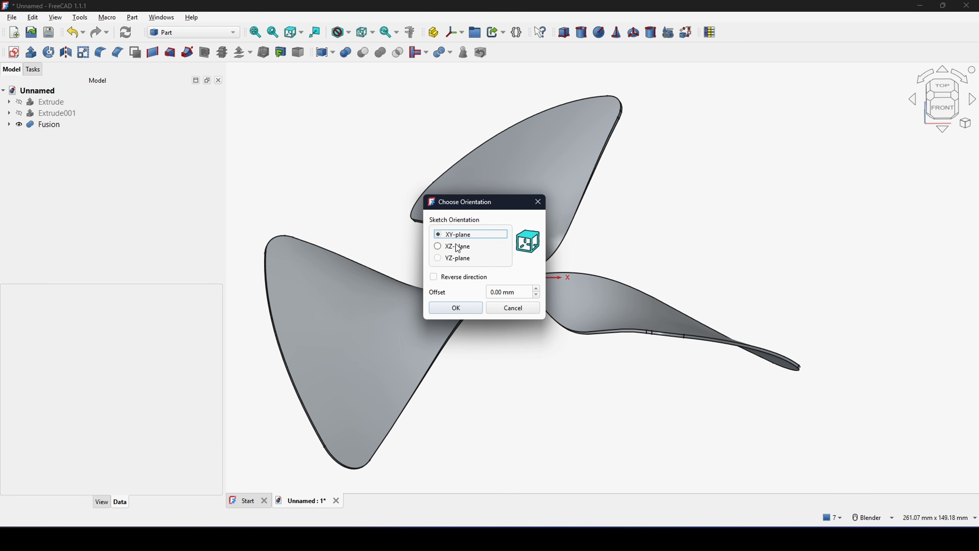
click(474, 311)
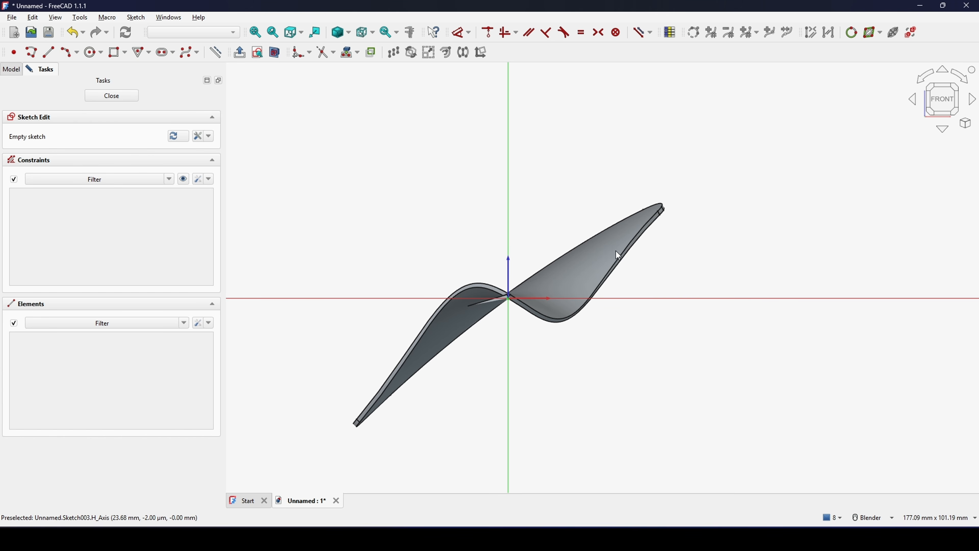
click(112, 54)
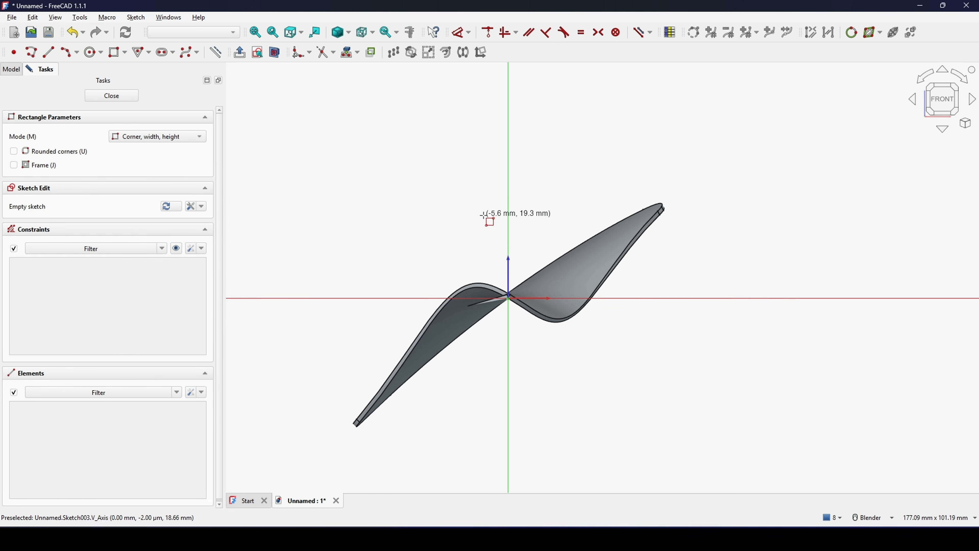
click(509, 228)
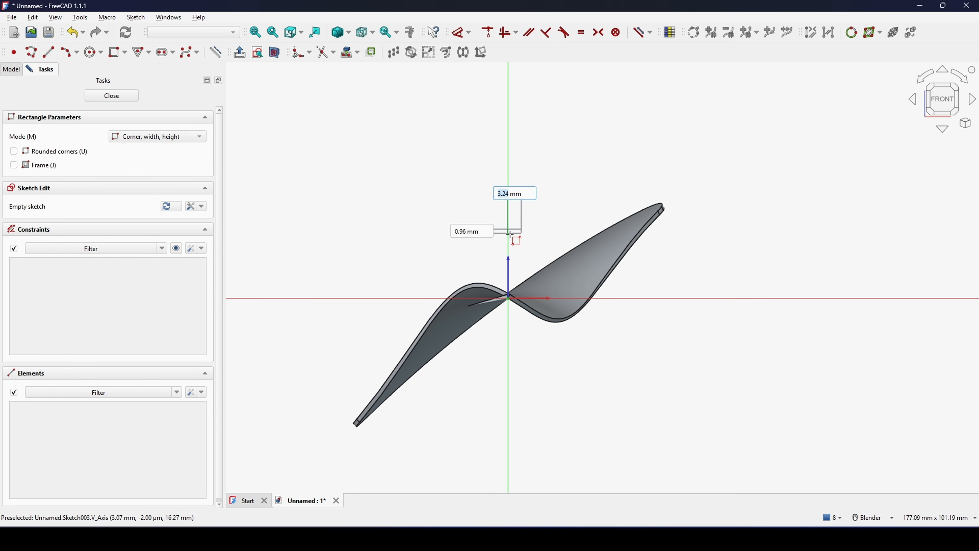
click(583, 433)
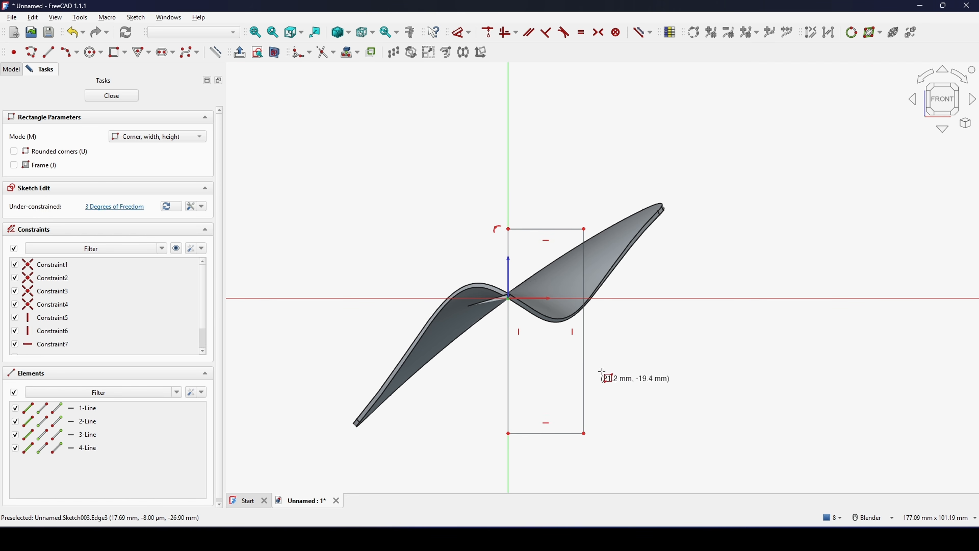
key(Escape)
- Dimension the rectangle 20 mm wide and set its upper edge 20 mm above the horizontal axis
mouse_move(602, 307)
shift+middle_down()
mouse_move(588, 295)
mouse_move(583, 305)
shift+middle_up()
key(d)
click(526, 227)
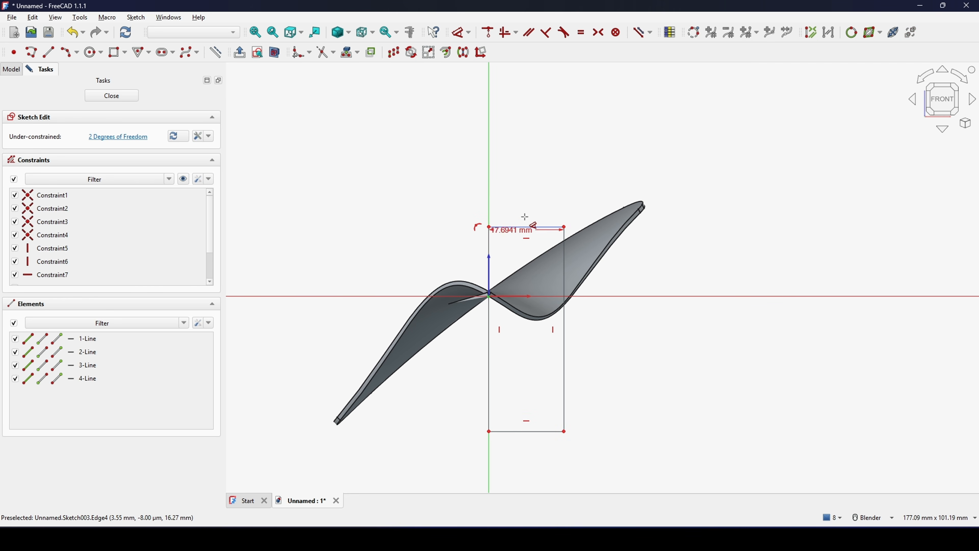
click(541, 178)
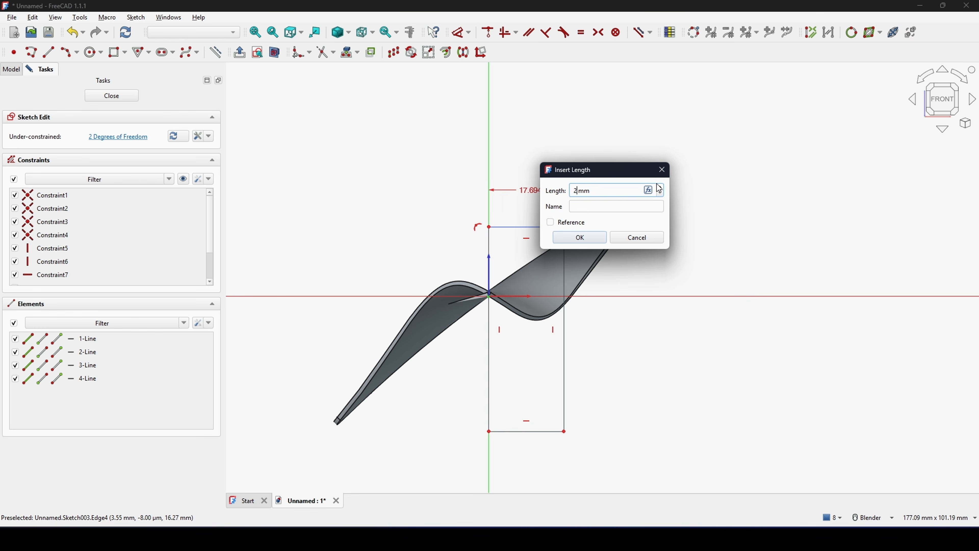
key(Return)
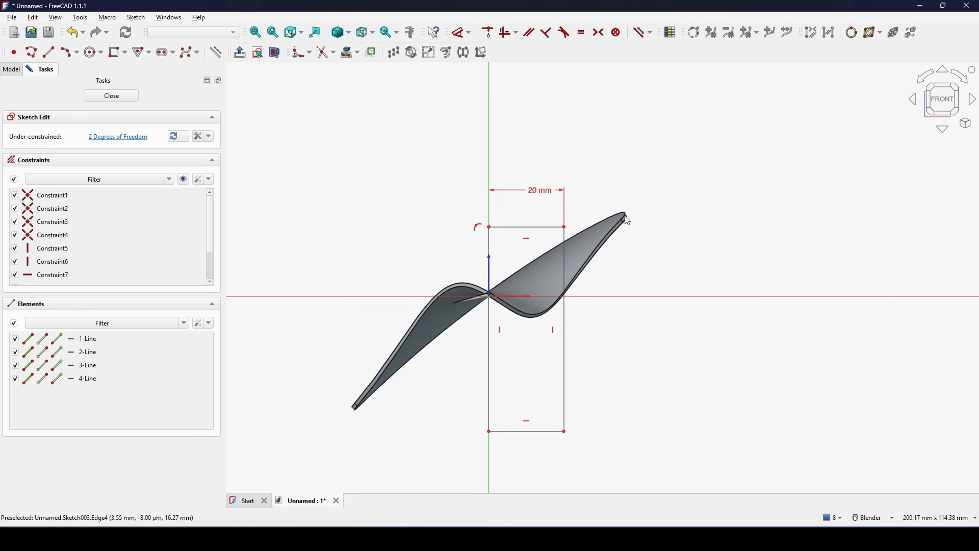
click(419, 236)
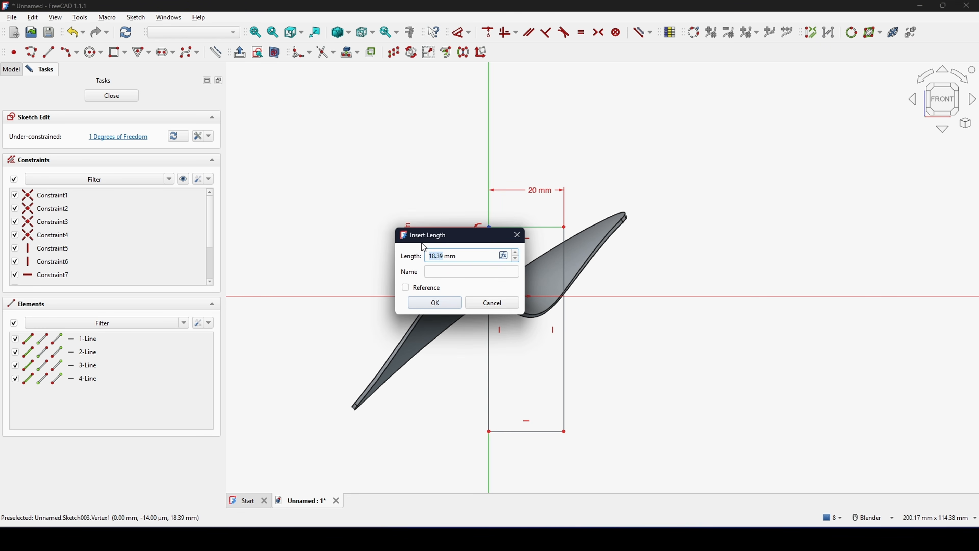
text(20)
key(Return)
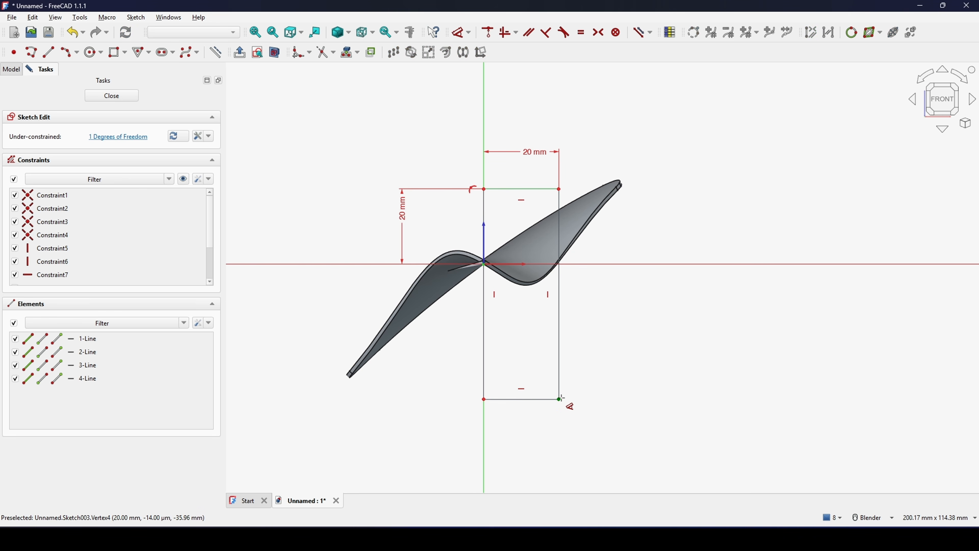
- Set the rectangle's lower edge 40 mm below the horizontal axis and close the sketch
click(560, 398)
click(616, 339)
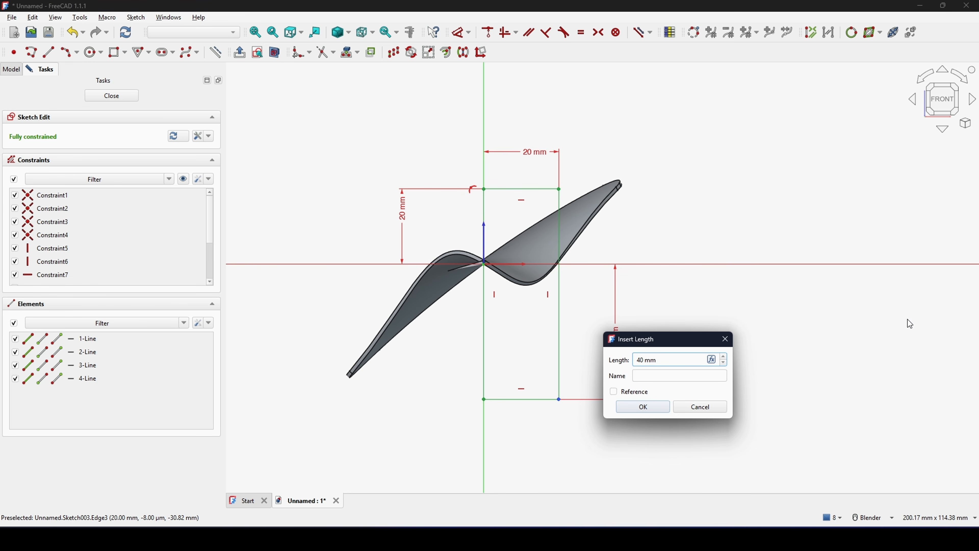
key(Return)
shift+middle_drag(738, 264, 708, 281)
click(97, 99)
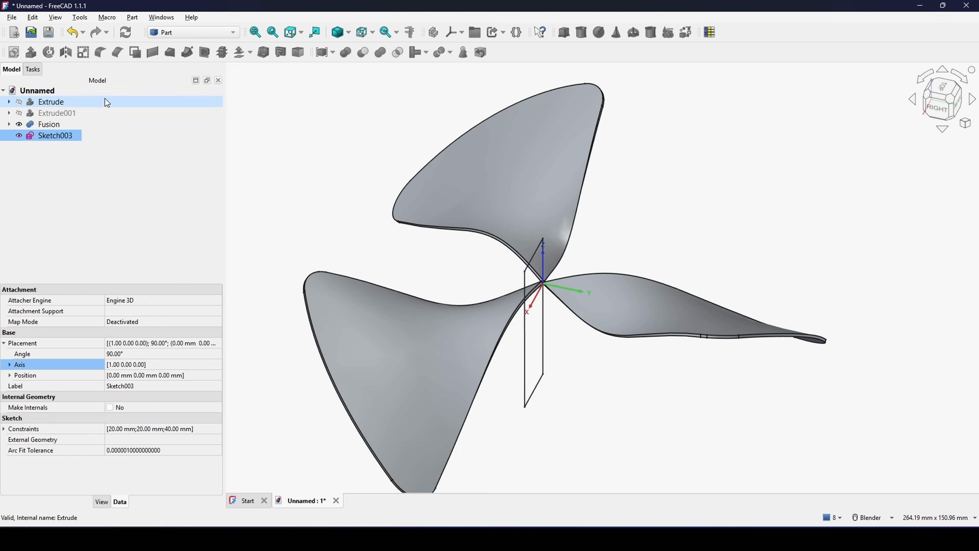
- Revolve the rectangle sketch 360° around the Z axis as a solid to form the central hub
middle_drag(711, 230, 638, 234)
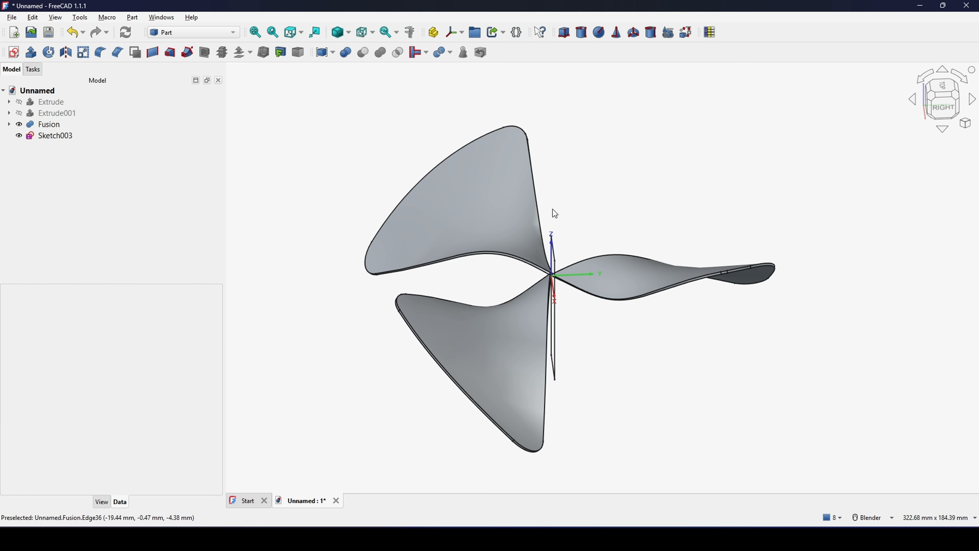
click(55, 138)
shift+middle_drag(277, 181, 269, 201)
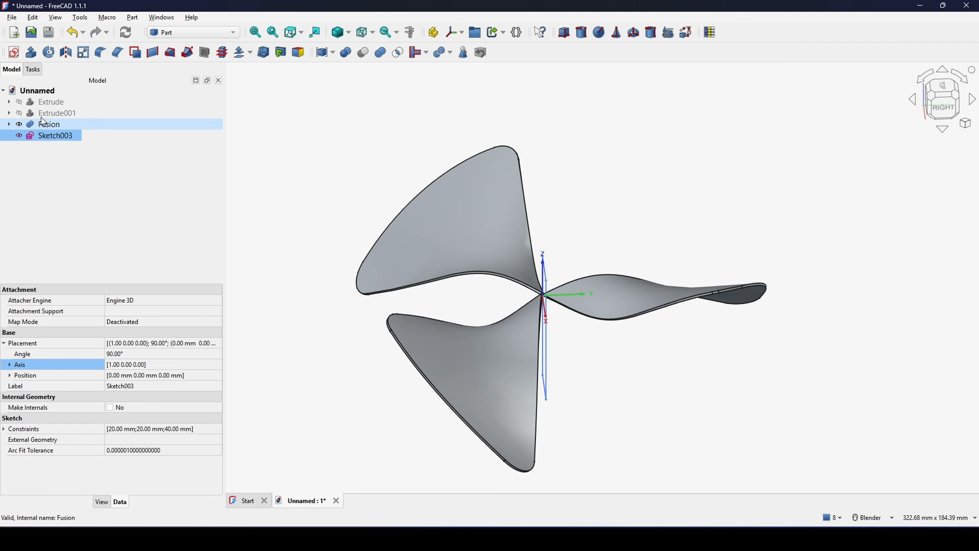
click(49, 53)
middle_drag(655, 298, 649, 250)
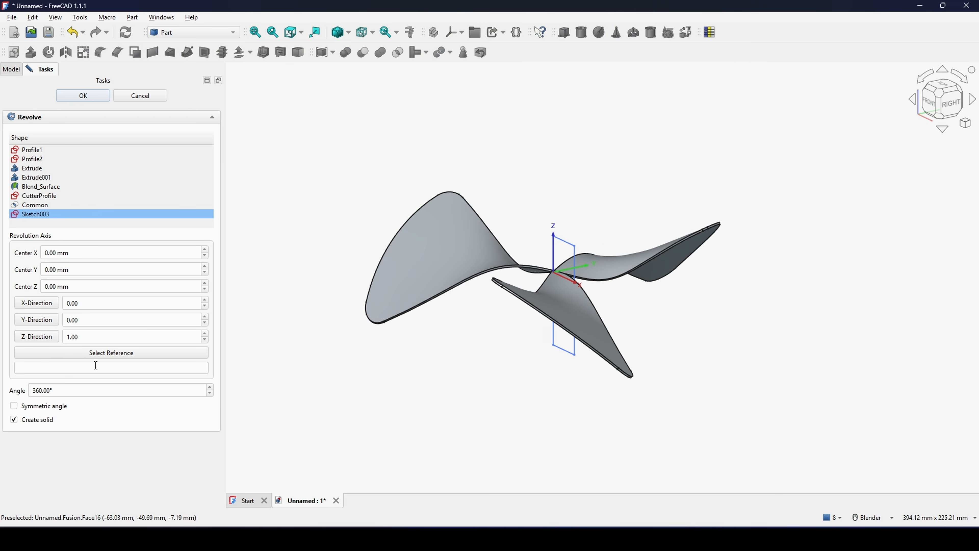
click(83, 95)
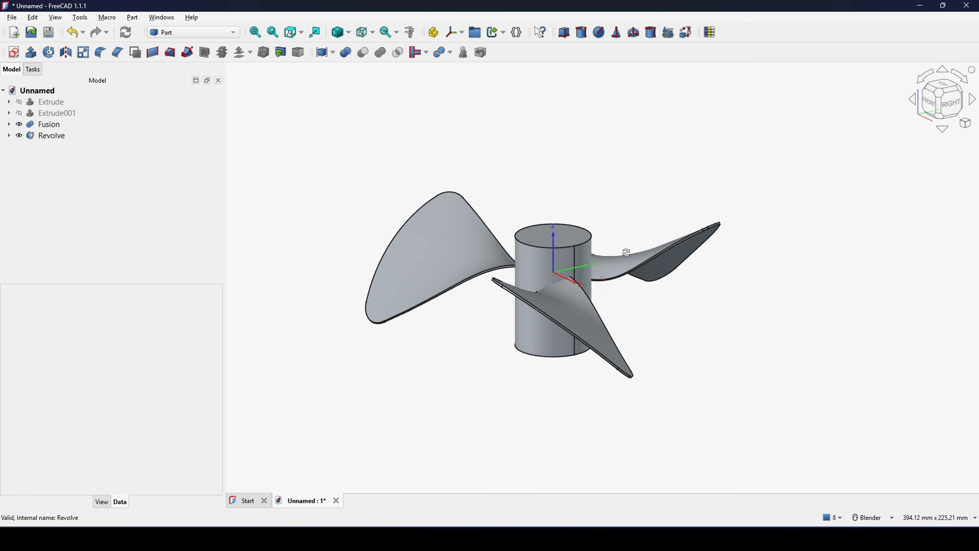
- Unite the fused blades and the revolved hub into one shape
middle_drag(630, 254, 607, 253)
middle_drag(667, 209, 574, 251)
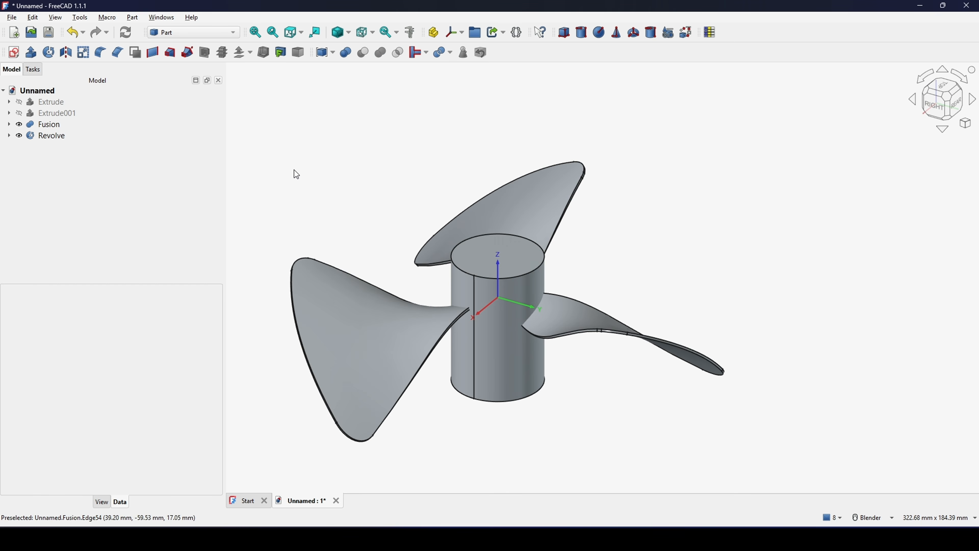
click(55, 126)
ctrl+click(55, 135)
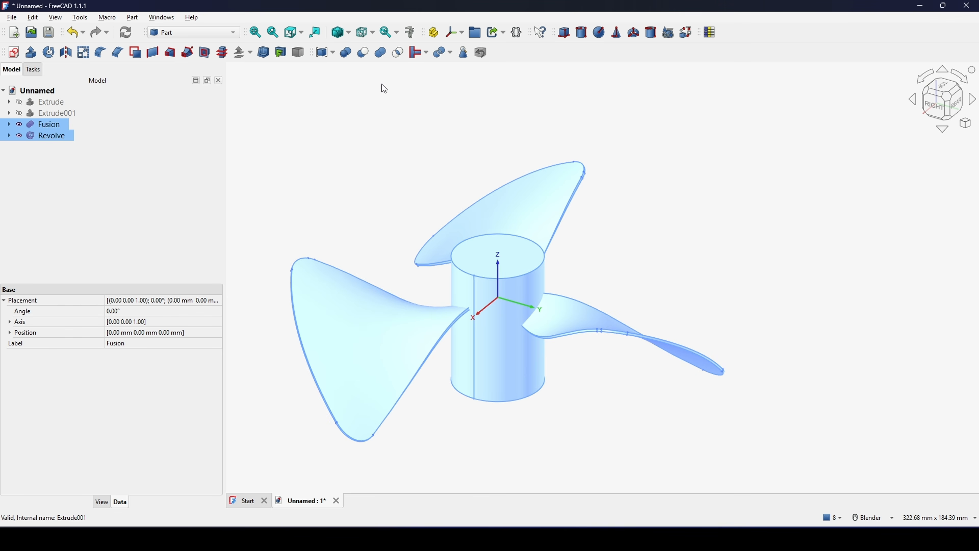
click(390, 56)
click(725, 284)
- Examine the hub's vertical seam edge and the blade root corner next to it up close
scroll(660, 252, up, 3)
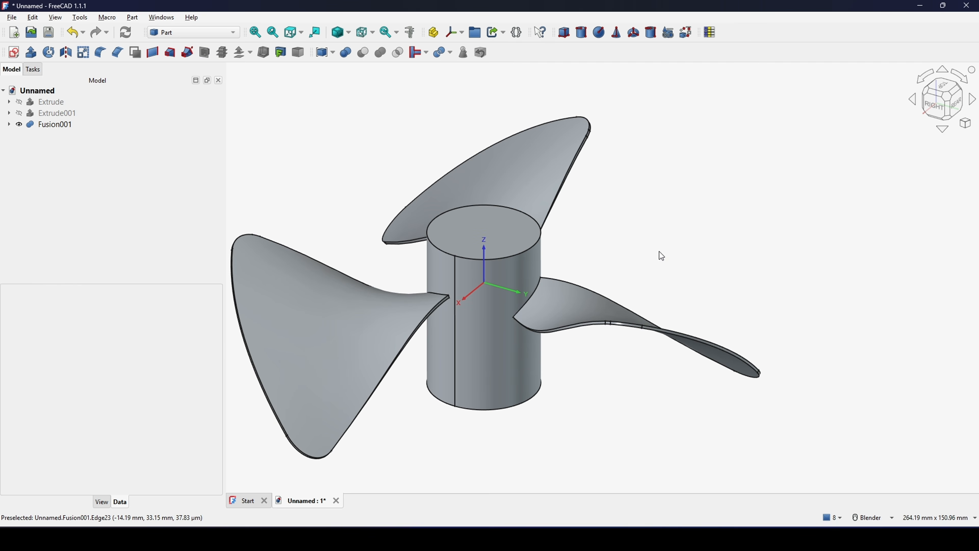
scroll(553, 297, up, 5)
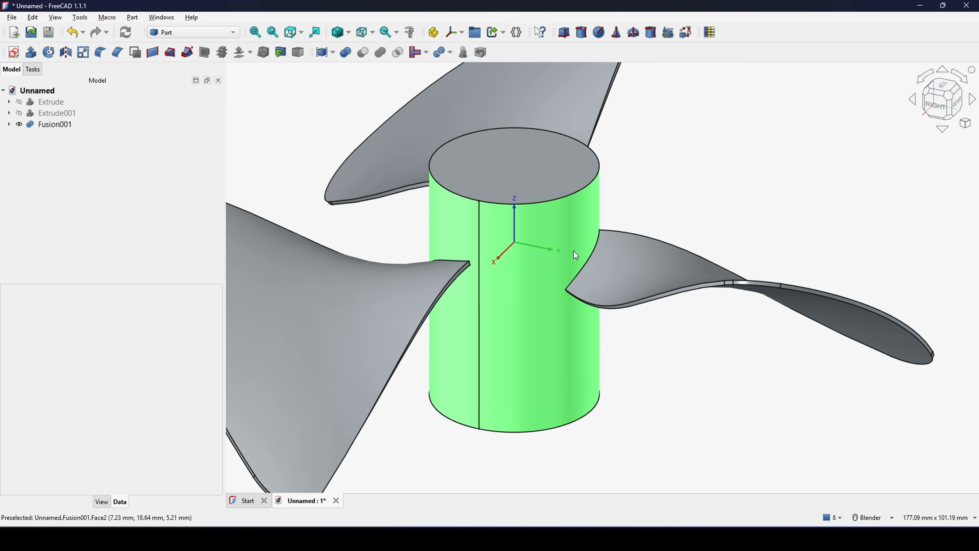
scroll(474, 310, up, 2)
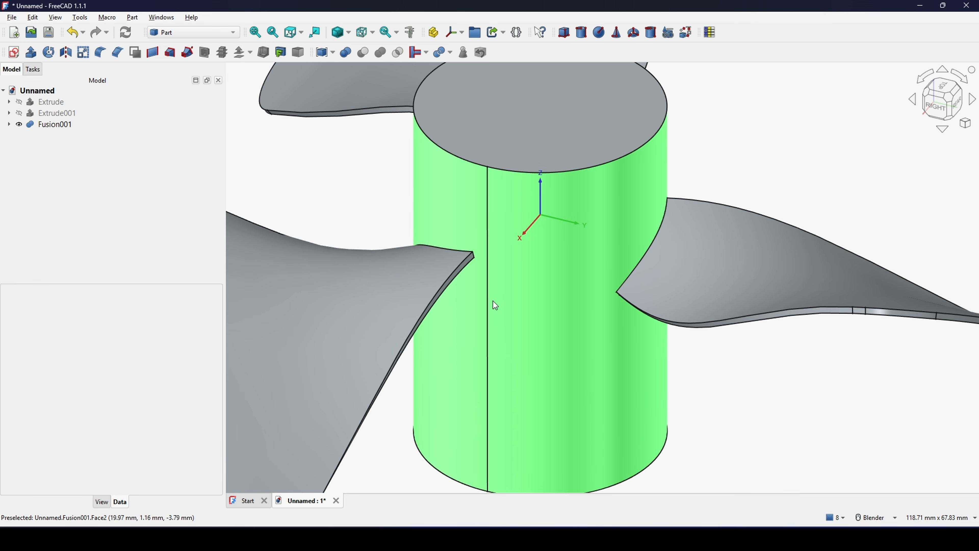
shift+middle_drag(493, 301, 489, 315)
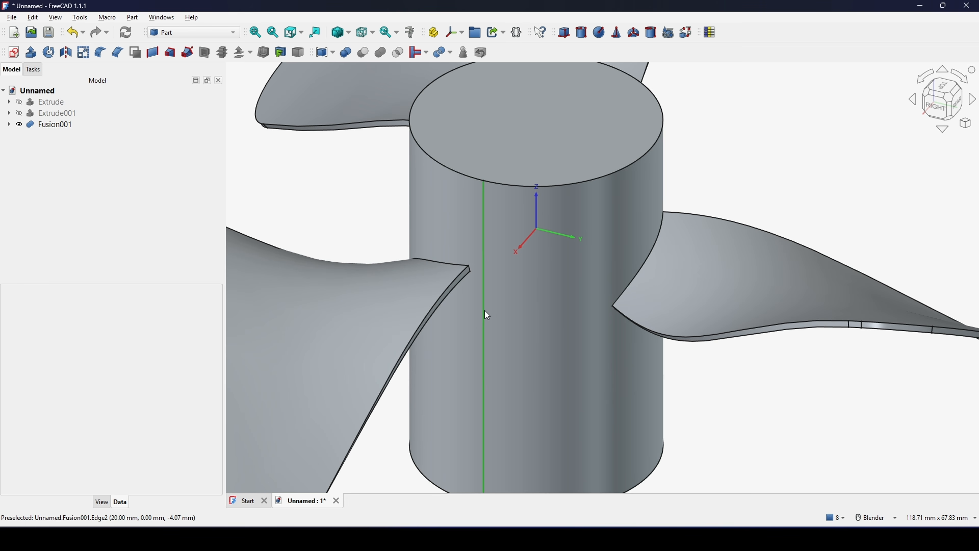
click(484, 312)
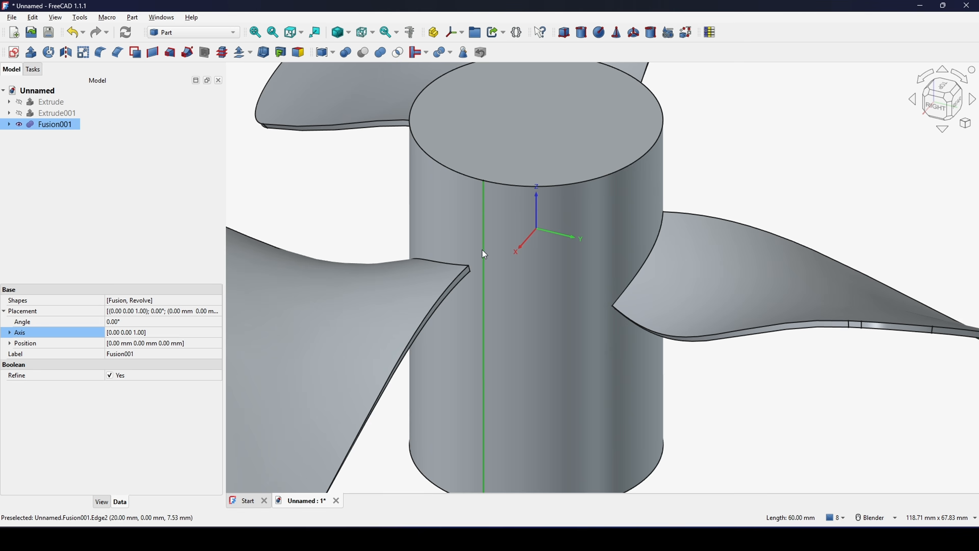
middle_drag(482, 249, 521, 262)
click(678, 141)
shift+middle_drag(460, 277, 503, 274)
middle_drag(504, 274, 508, 299)
scroll(540, 277, up, 2)
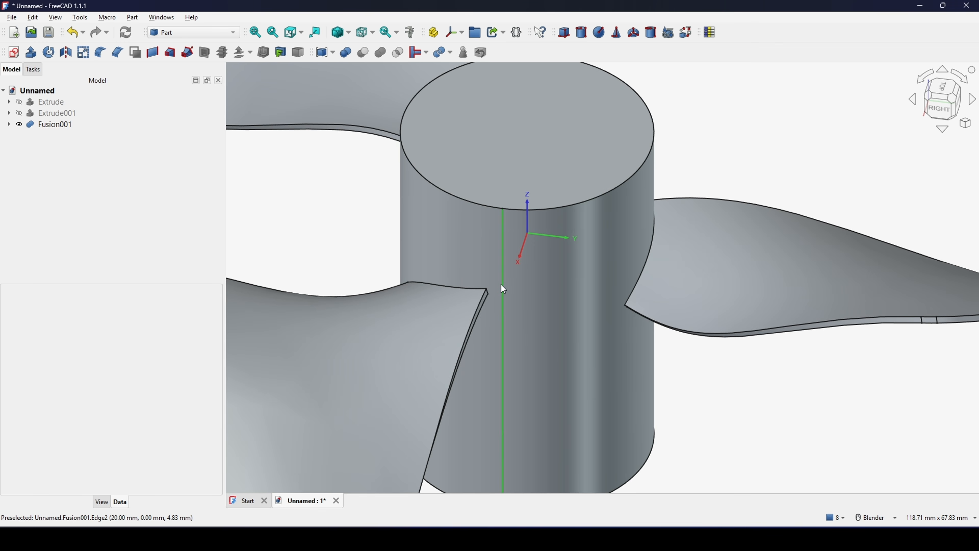
scroll(493, 289, up, 7)
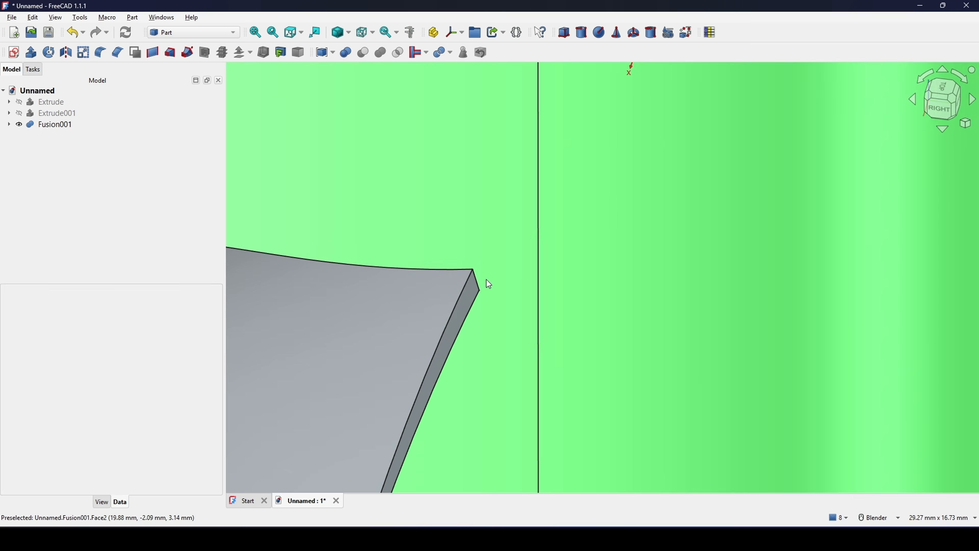
scroll(476, 289, down, 4)
scroll(478, 293, down, 1)
scroll(478, 286, up, 6)
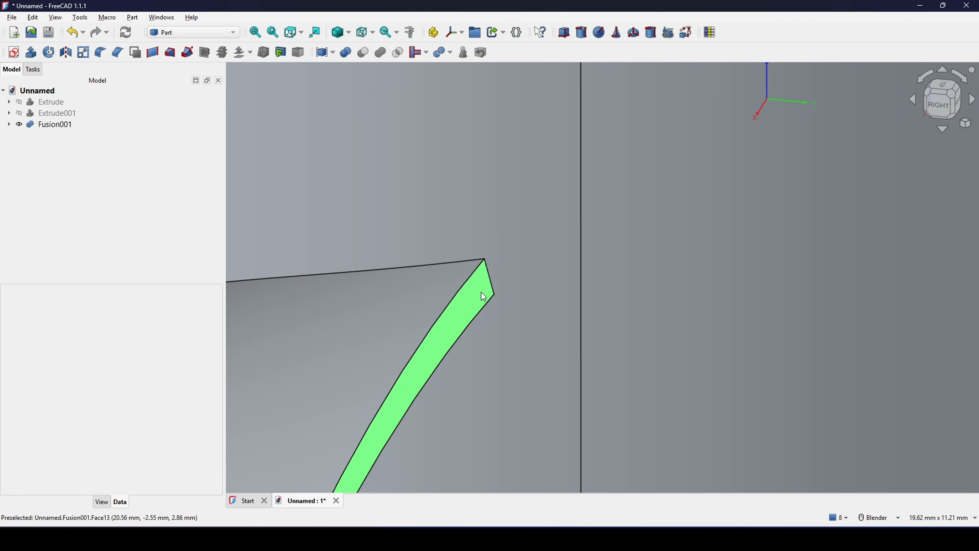
- Try to fillet the short blade-root edge beside the hub seam with a 5 mm constant radius
click(491, 288)
scroll(492, 291, down, 4)
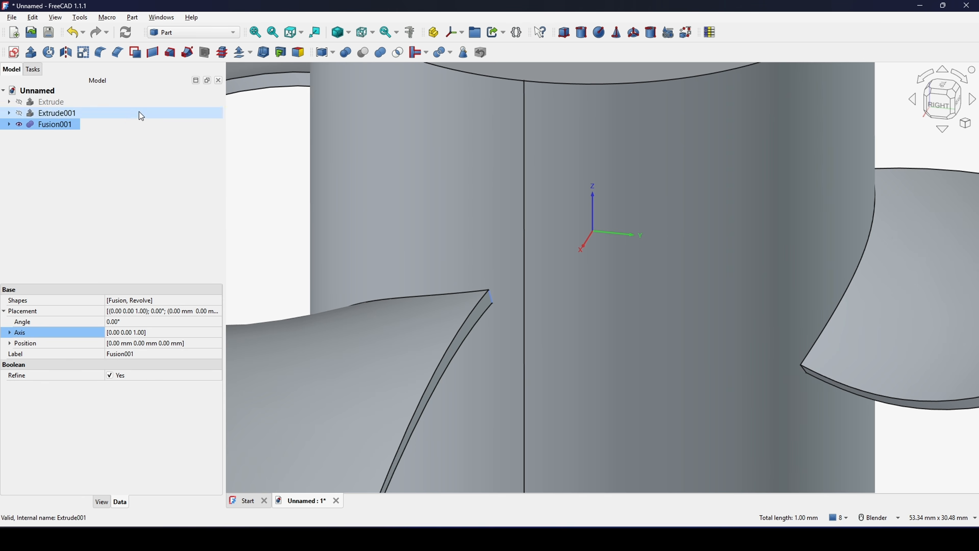
click(100, 52)
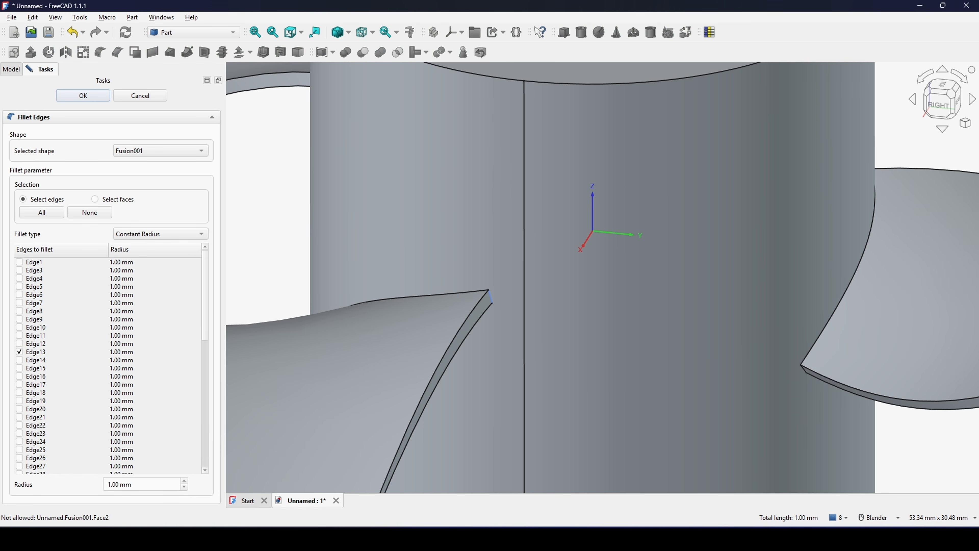
triple_click(144, 483)
text(5)
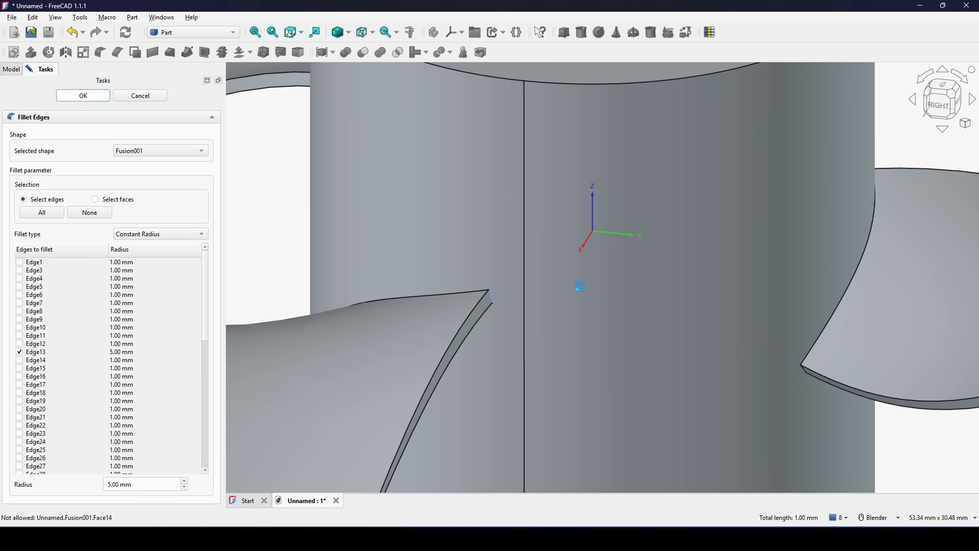
scroll(580, 296, down, 6)
scroll(586, 300, up, 3)
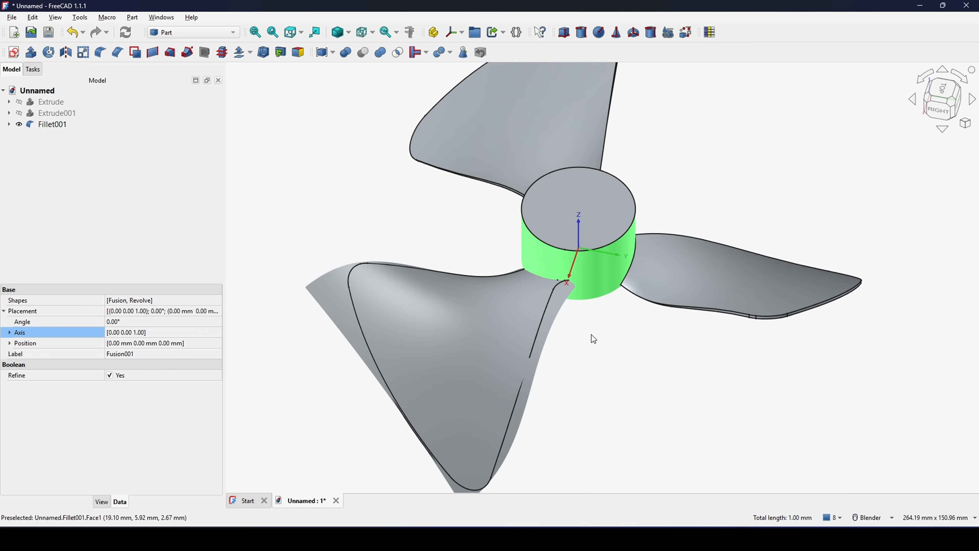
- Inspect the filleted blade root and delete the fillet from the model
shift+middle_drag(530, 351, 519, 357)
middle_drag(519, 358, 507, 323)
scroll(575, 292, up, 1)
shift+middle_drag(575, 292, 537, 272)
middle_drag(631, 274, 482, 285)
click(47, 124)
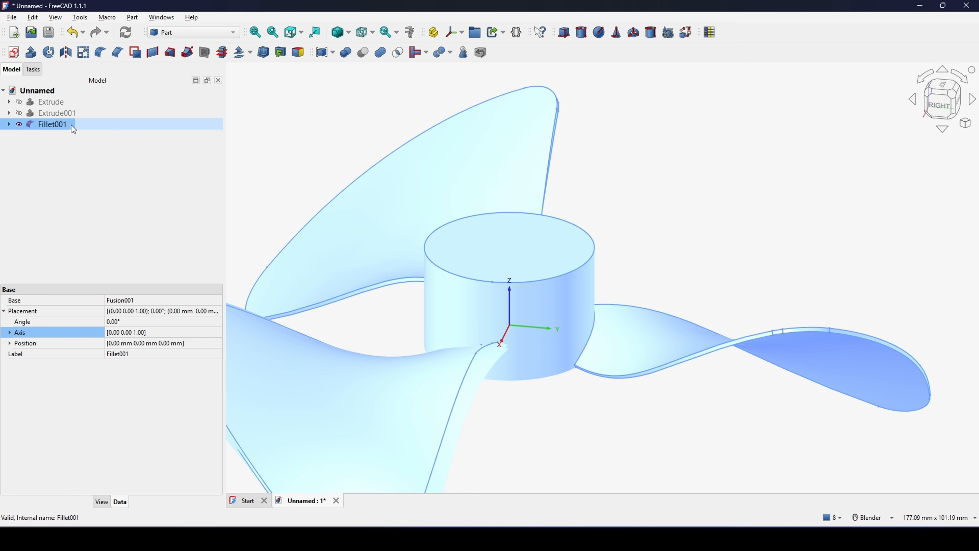
key(Delete)
- Rotate the revolved hub inside the united shape by setting its placement angle to 20° about the Z axis
middle_drag(605, 280, 582, 218)
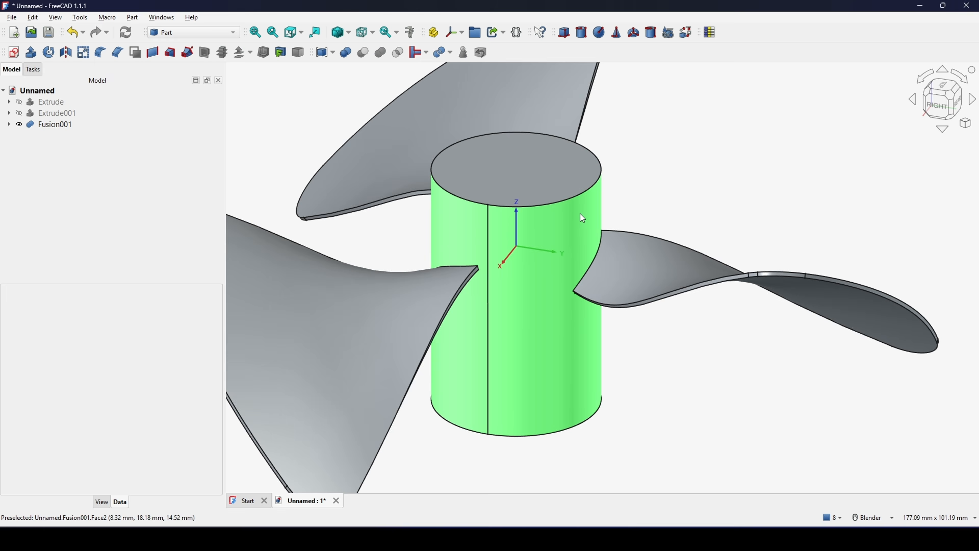
shift+middle_drag(582, 268, 580, 276)
shift+middle_drag(684, 196, 695, 188)
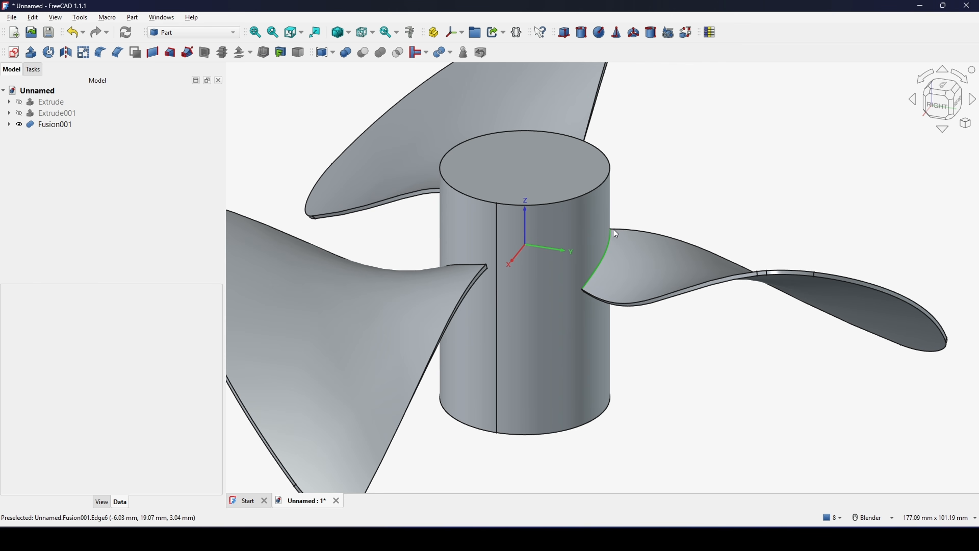
click(9, 124)
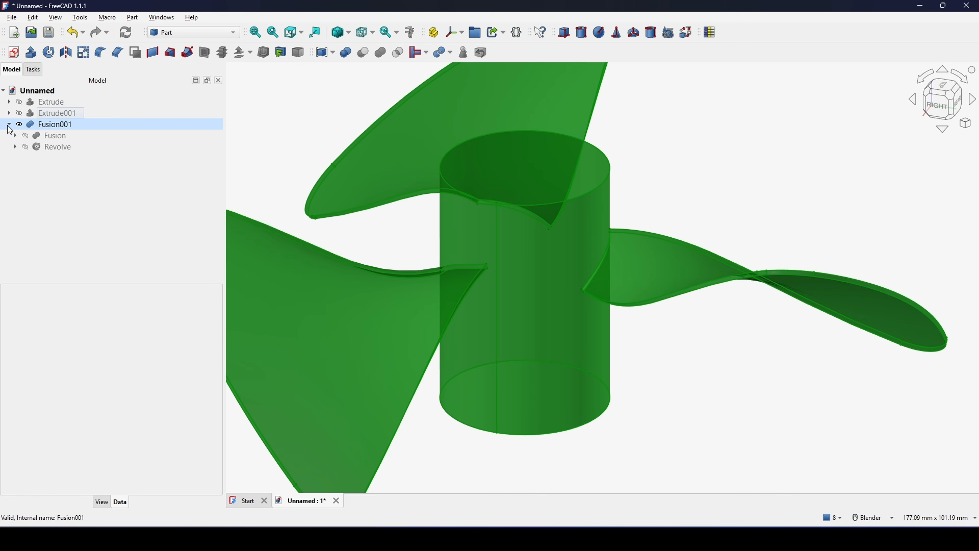
click(58, 148)
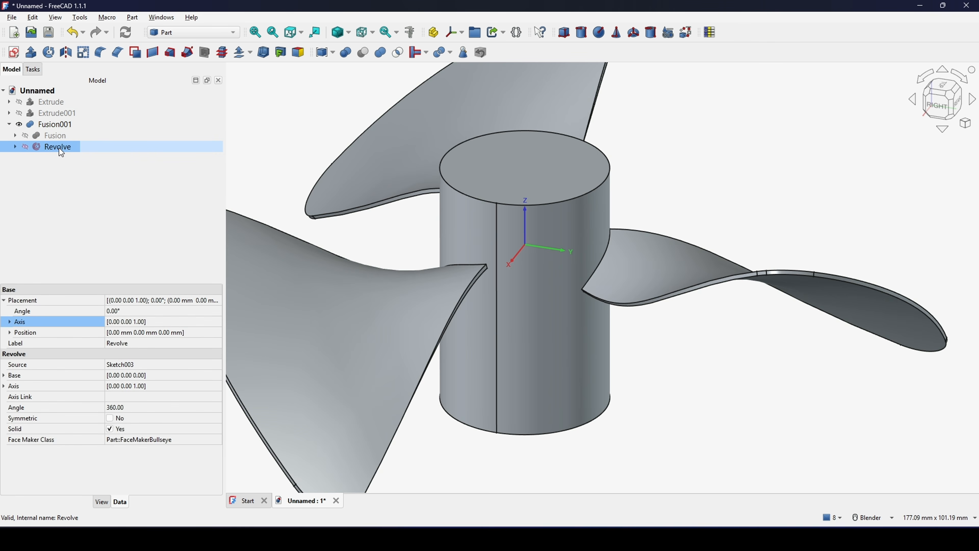
mouse_move(539, 269)
middle_down()
mouse_move(539, 278)
mouse_move(541, 257)
mouse_move(557, 274)
middle_up()
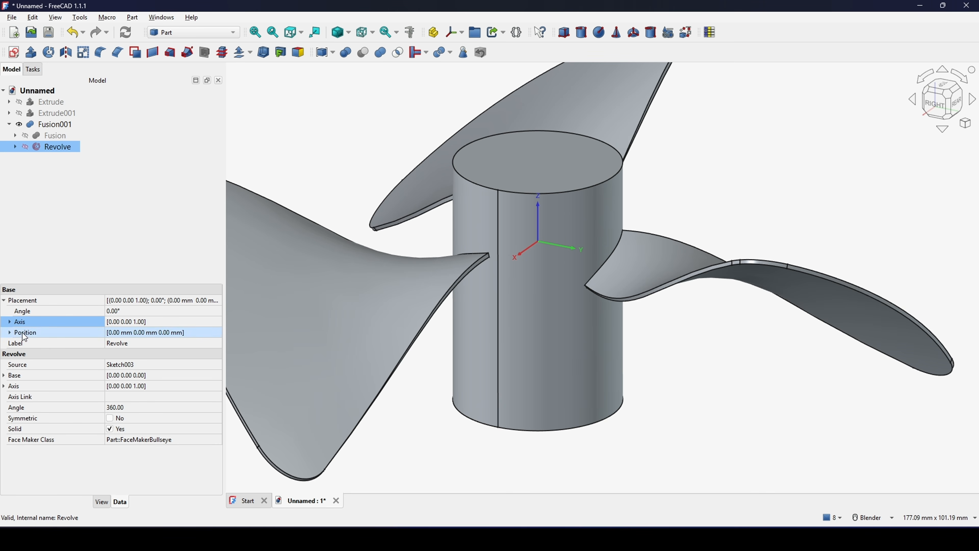
click(10, 323)
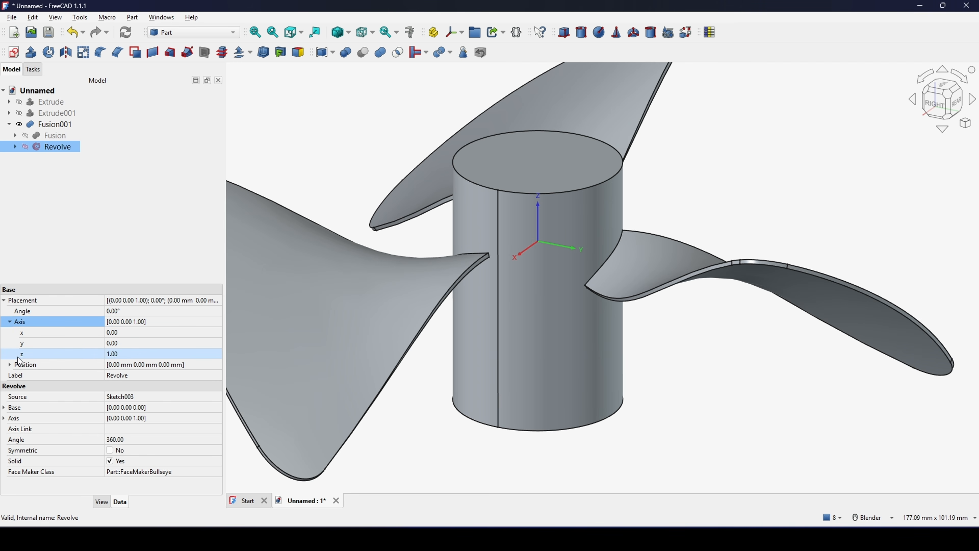
click(54, 356)
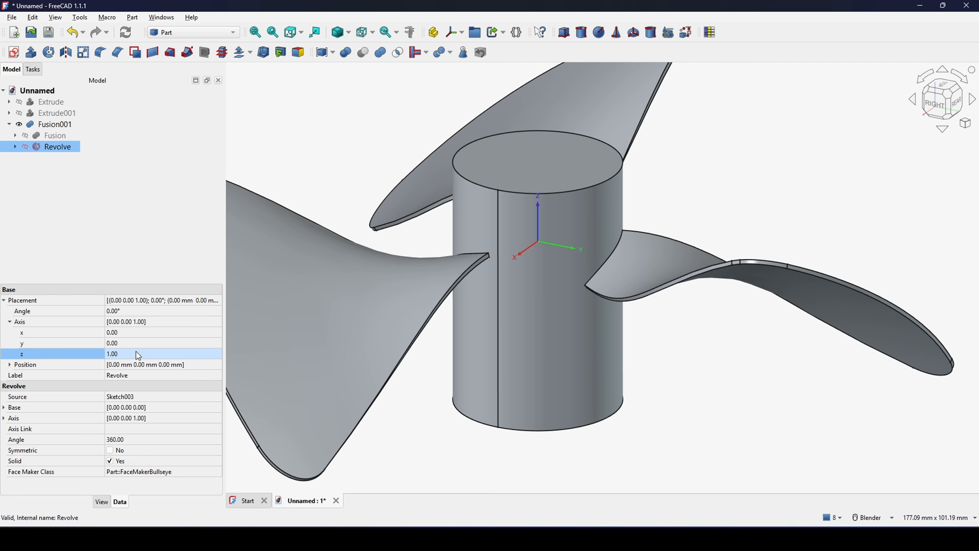
click(44, 312)
click(121, 312)
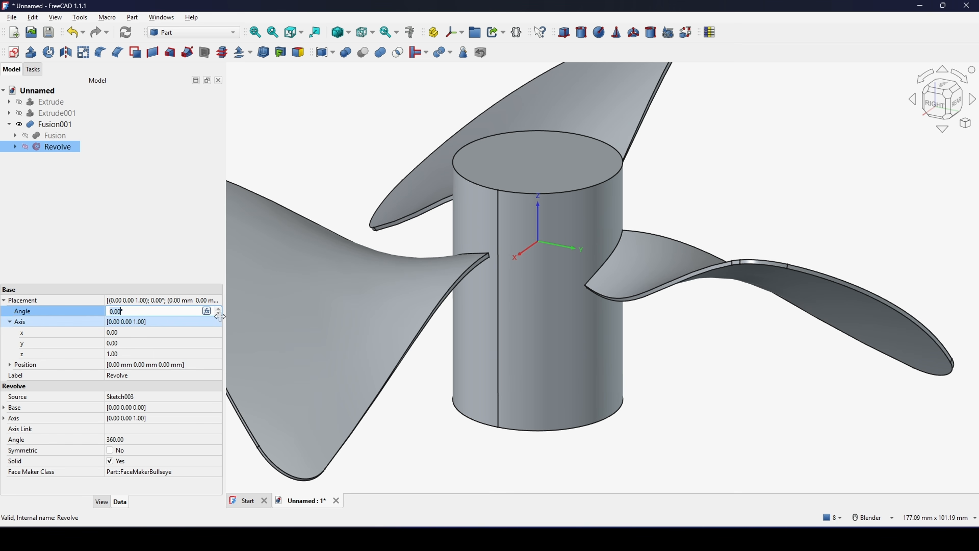
text(20)
key(Return)
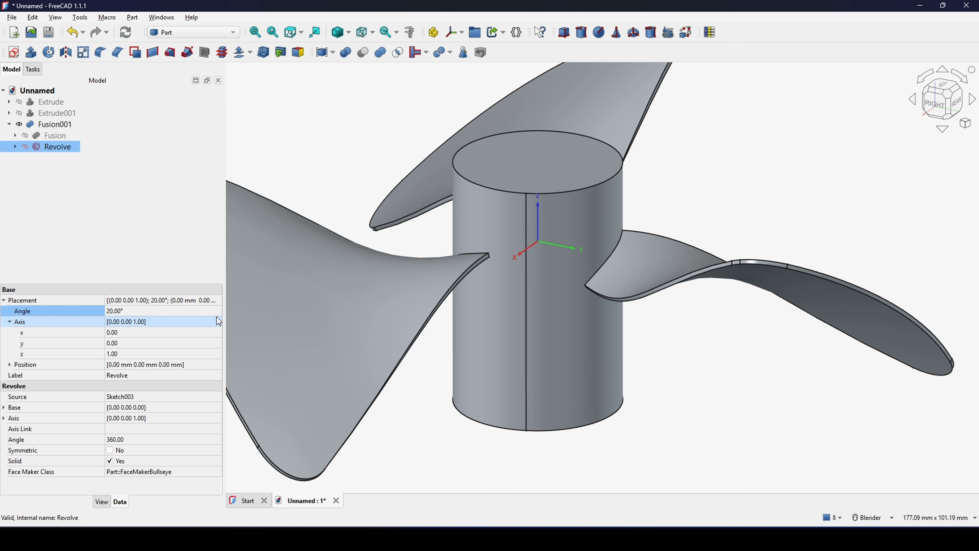
- Examine the position of the hub's vertical seam relative to the neighbouring blade root corners
middle_drag(548, 247, 563, 275)
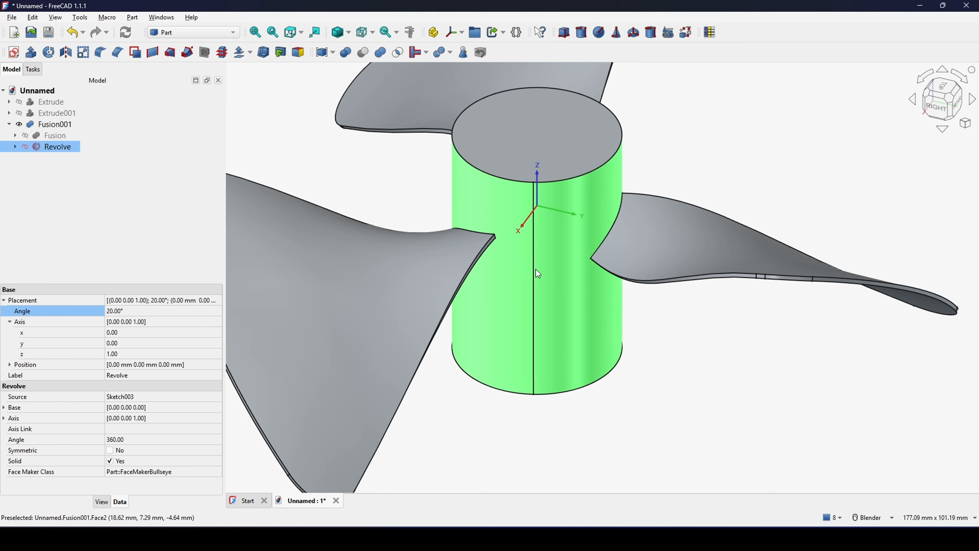
scroll(539, 274, up, 5)
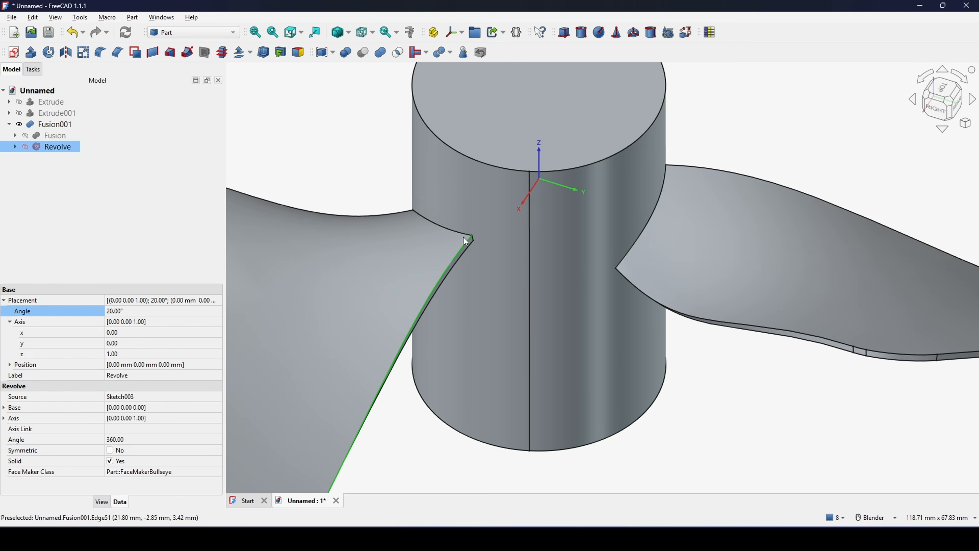
scroll(474, 239, up, 2)
scroll(505, 247, down, 5)
middle_drag(529, 255, 581, 251)
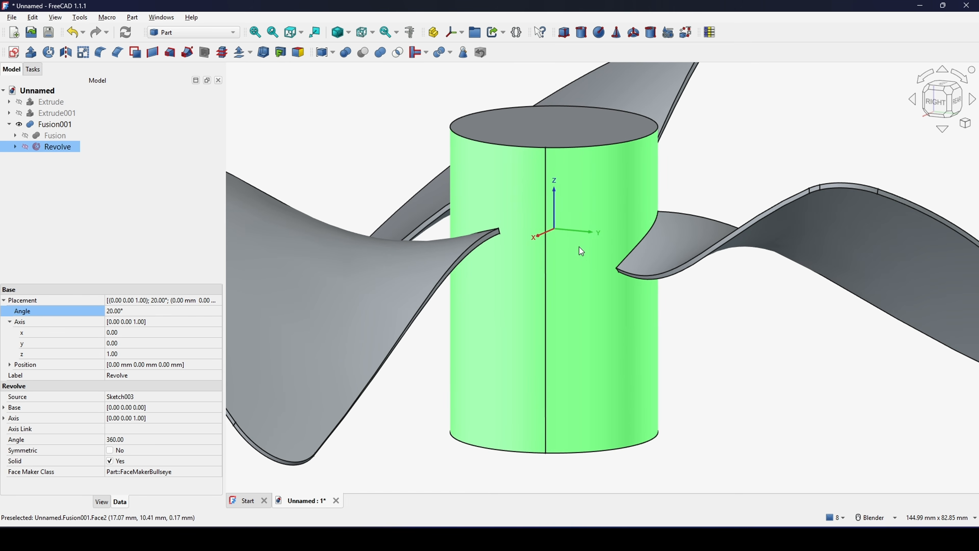
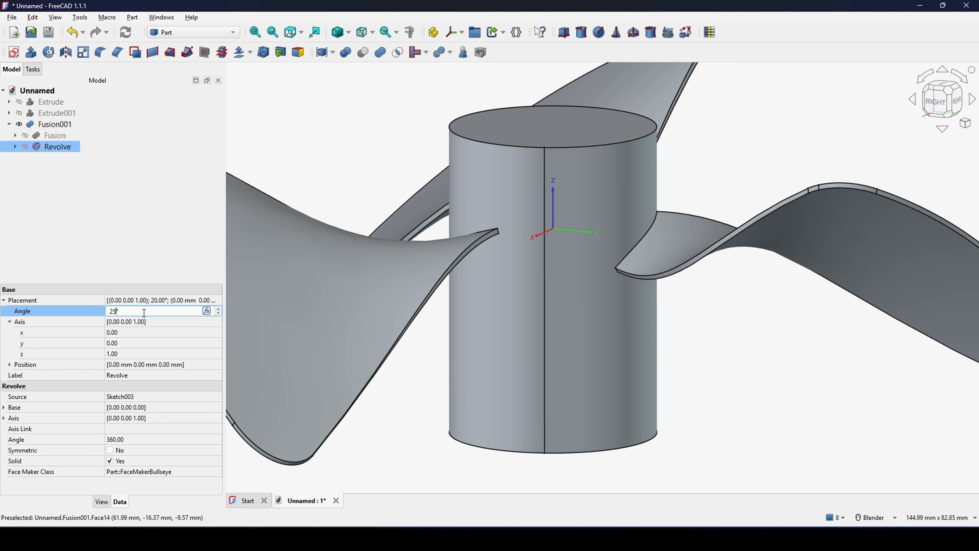
- Set the revolved hub's placement angle to 25° about the Z axis and check the seam between the blade roots
key(Return)
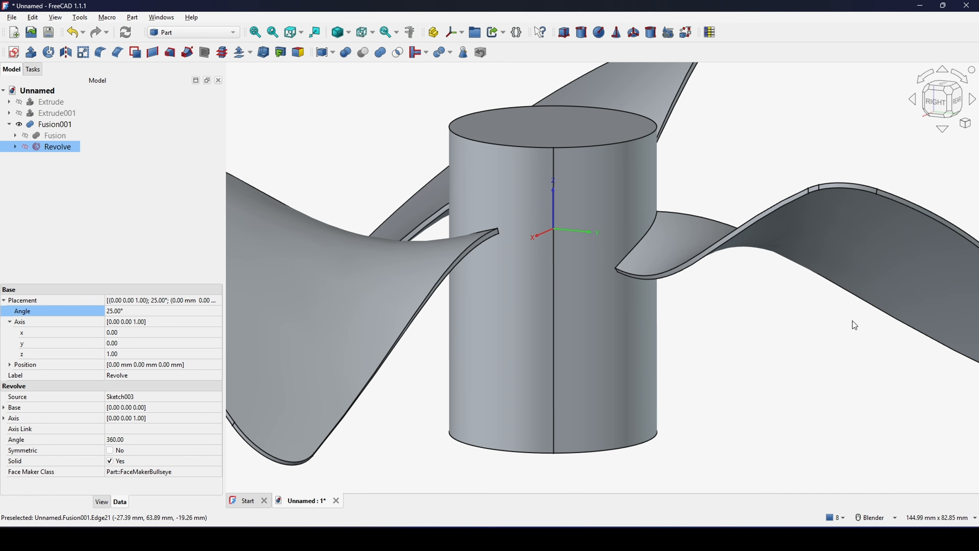
middle_drag(726, 308, 617, 305)
scroll(641, 299, down, 2)
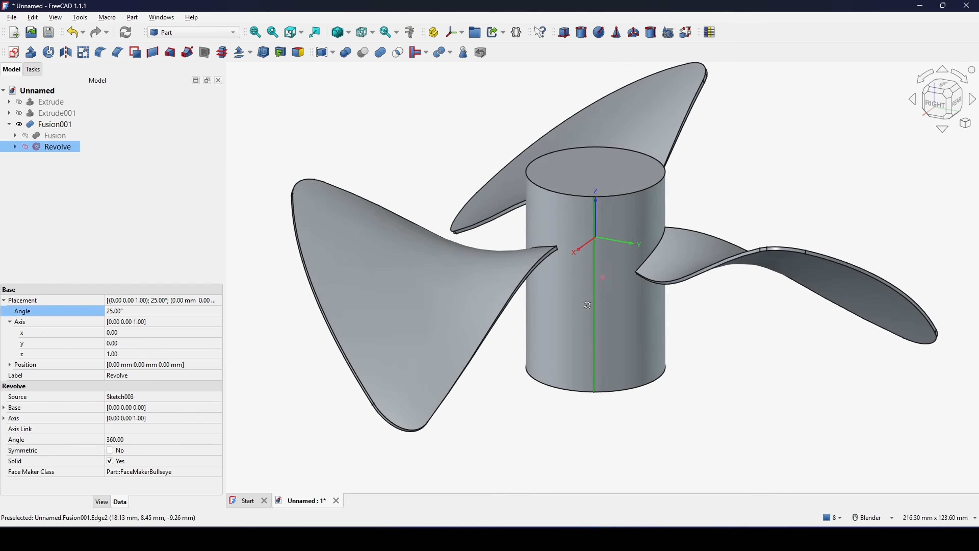
scroll(610, 270, up, 2)
middle_drag(610, 263, 559, 283)
scroll(647, 247, up, 1)
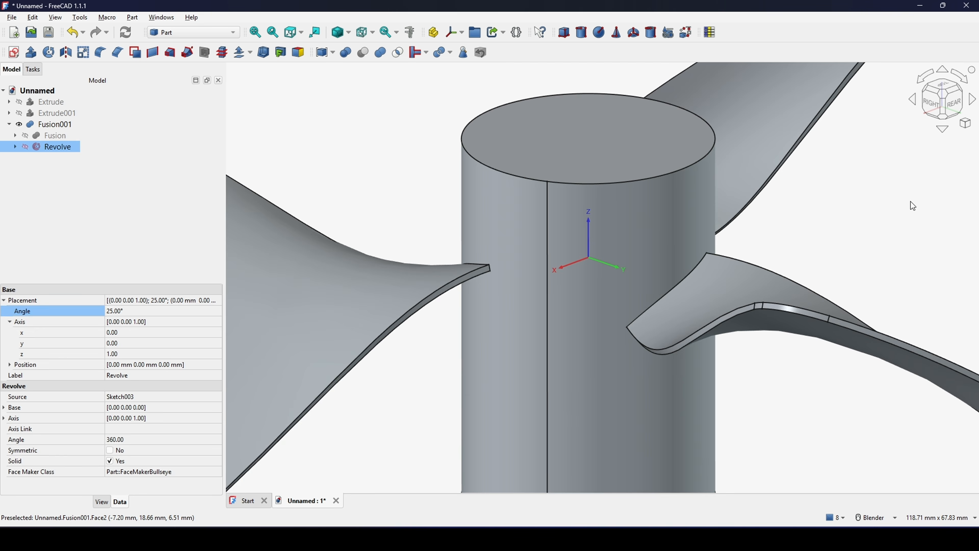
click(910, 202)
- Fillet the short edge at the upper root corner of the blade beside the hub seam with a 5 mm constant radius
scroll(787, 240, down, 3)
middle_drag(770, 278, 774, 295)
scroll(628, 253, up, 8)
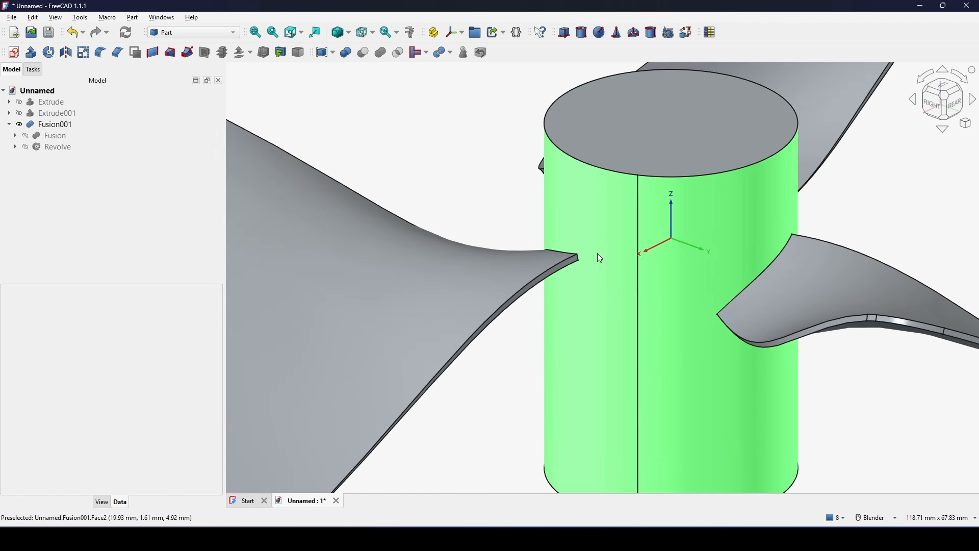
scroll(567, 266, up, 5)
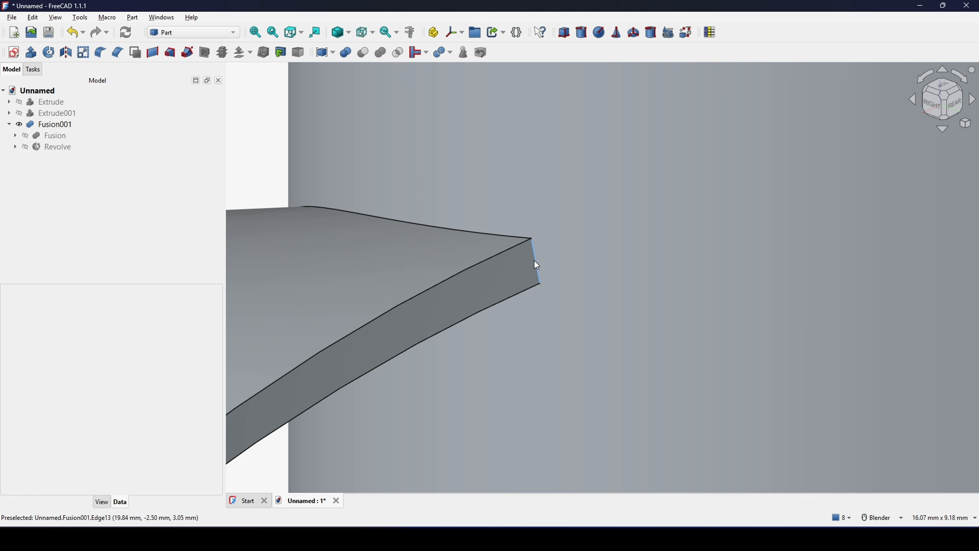
click(536, 265)
scroll(540, 262, down, 10)
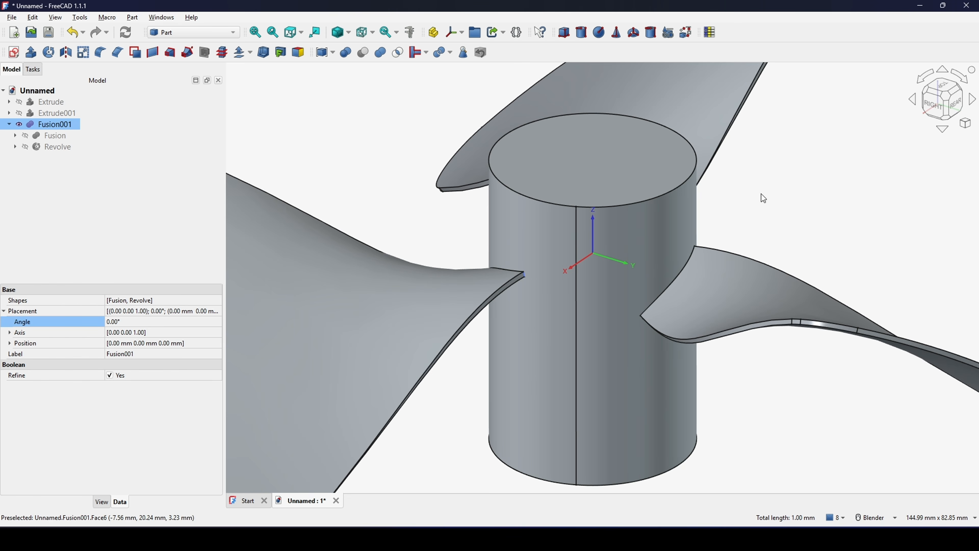
click(100, 53)
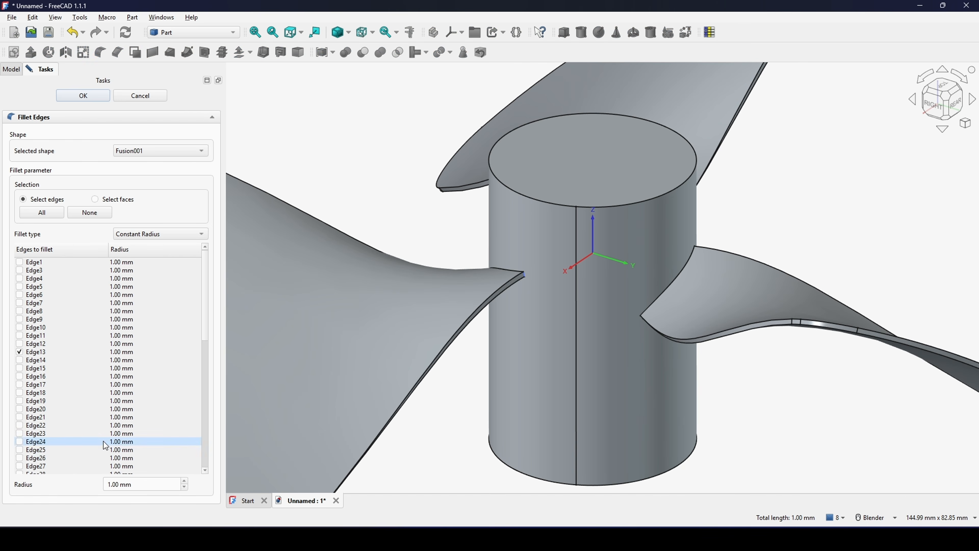
triple_click(148, 485)
text(5)
click(95, 99)
scroll(550, 287, down, 5)
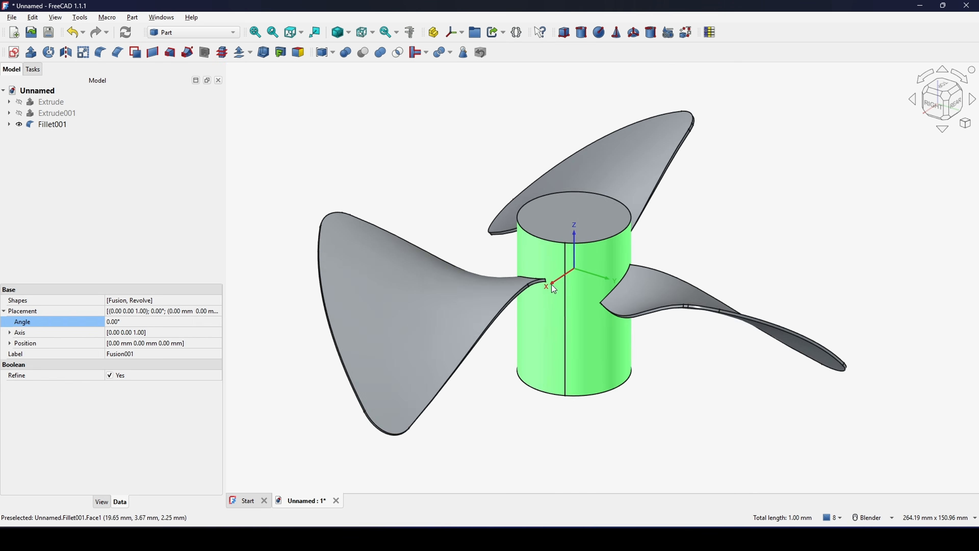
- Reopen the blade-root fillet and add the short lower-corner root edge of the blade across the hub seam
scroll(541, 305, up, 5)
scroll(545, 274, up, 4)
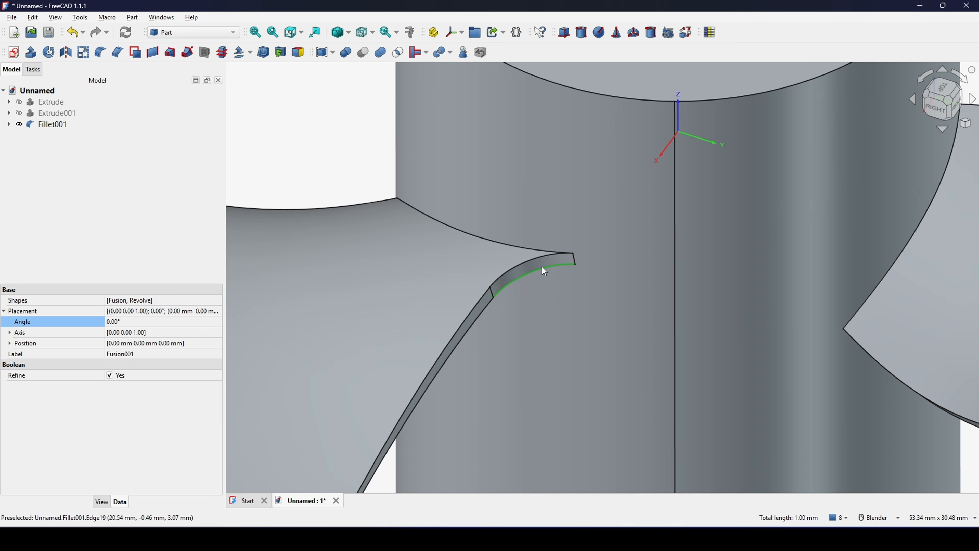
scroll(542, 267, down, 2)
click(59, 126)
double_click(59, 126)
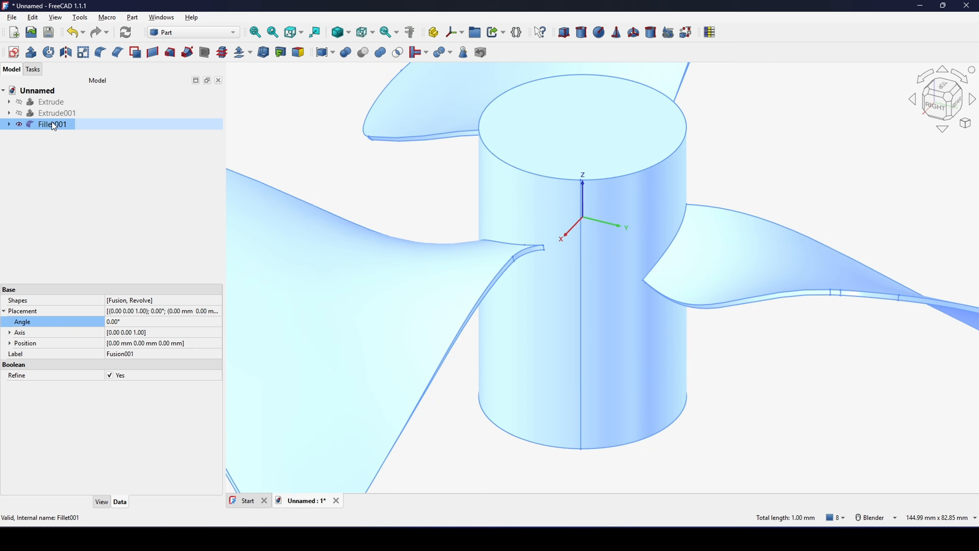
scroll(681, 282, up, 8)
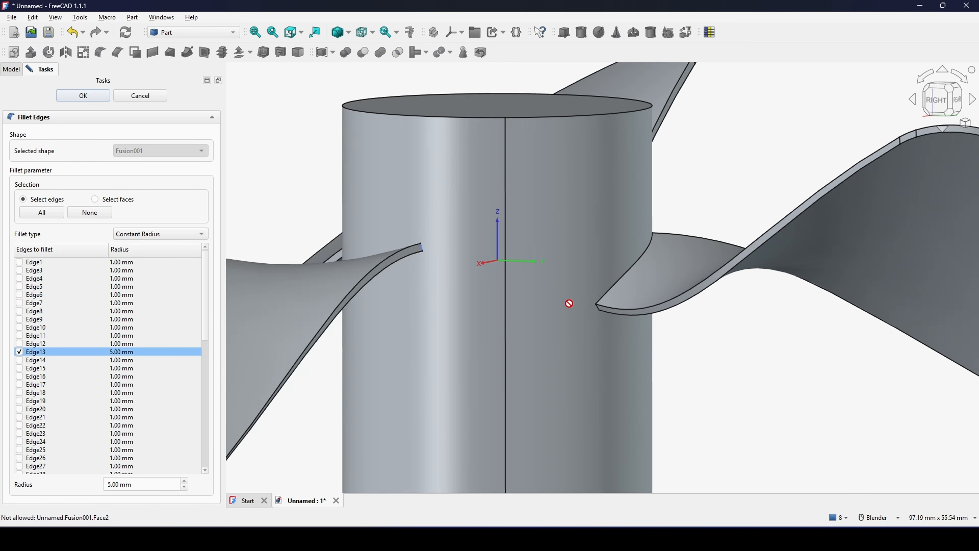
scroll(608, 349, up, 4)
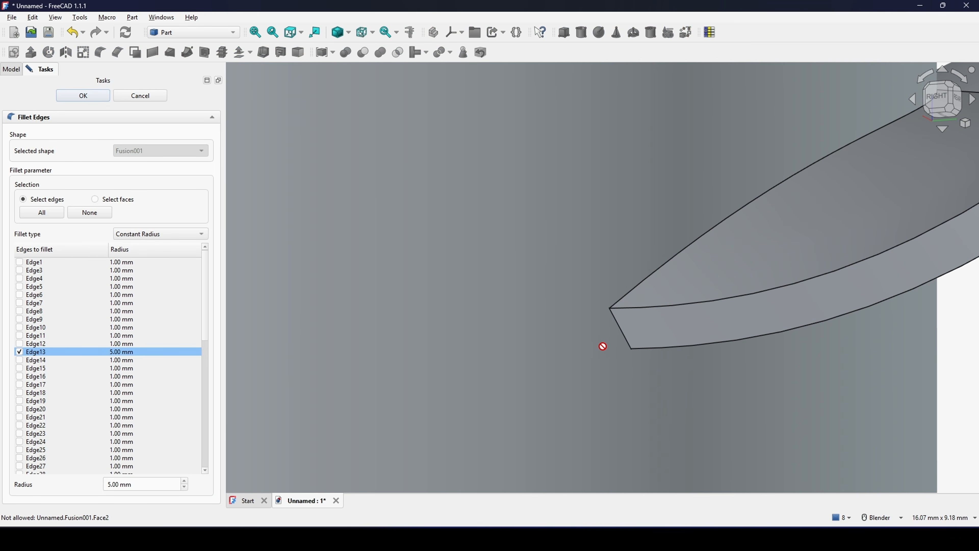
click(622, 336)
scroll(623, 334, down, 10)
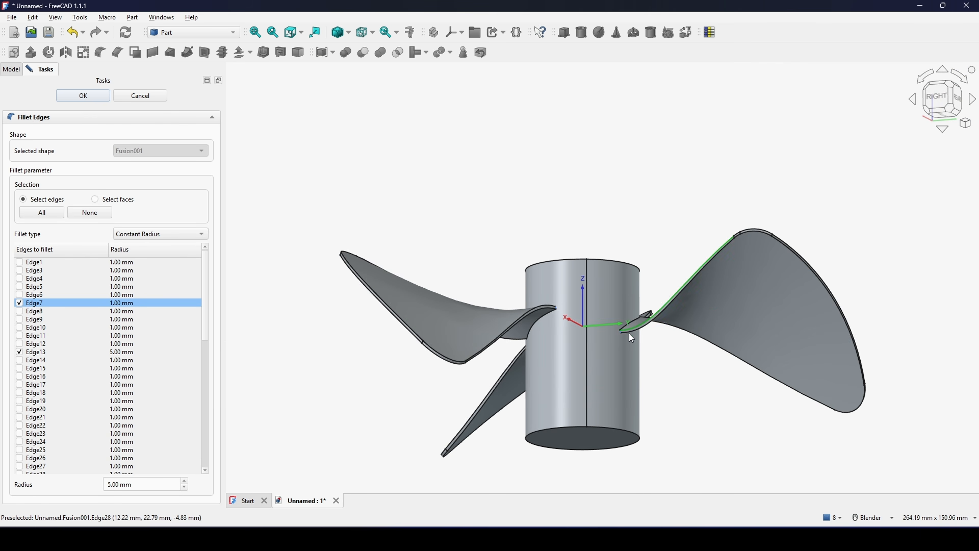
- Add the two short blade-root edges facing each other on the rear-left side of the hub to the fillet
middle_drag(623, 332, 585, 343)
scroll(584, 342, up, 15)
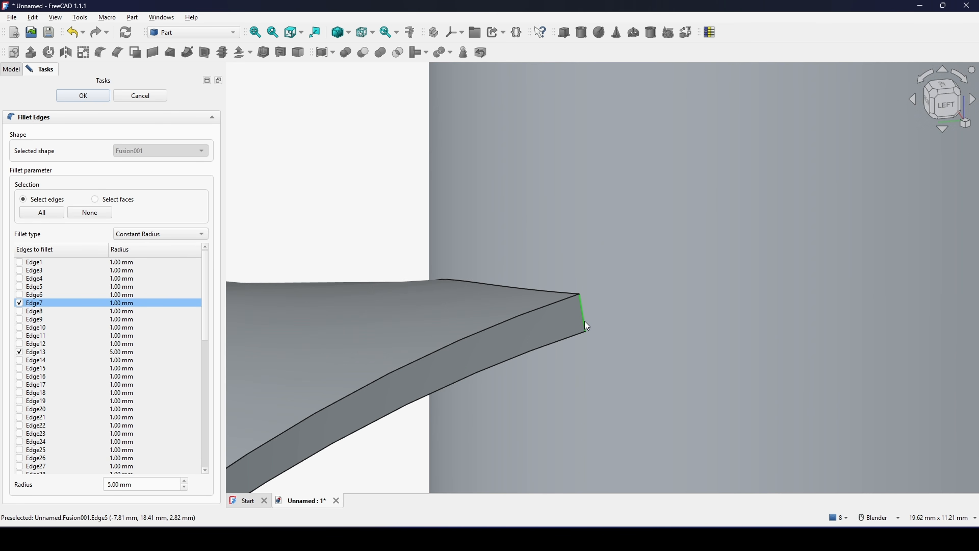
click(586, 327)
scroll(597, 343, down, 10)
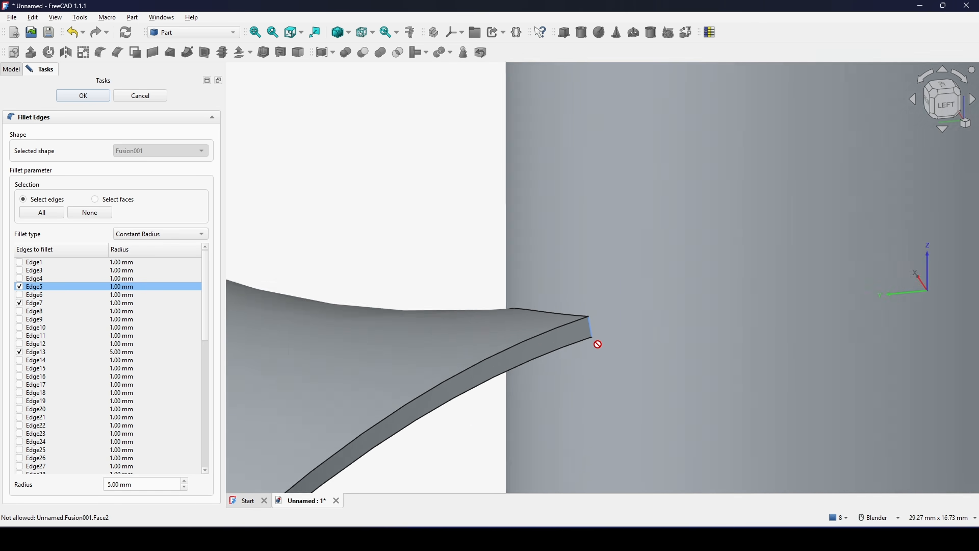
middle_drag(596, 344, 534, 162)
scroll(626, 249, up, 8)
click(549, 124)
scroll(542, 212, down, 12)
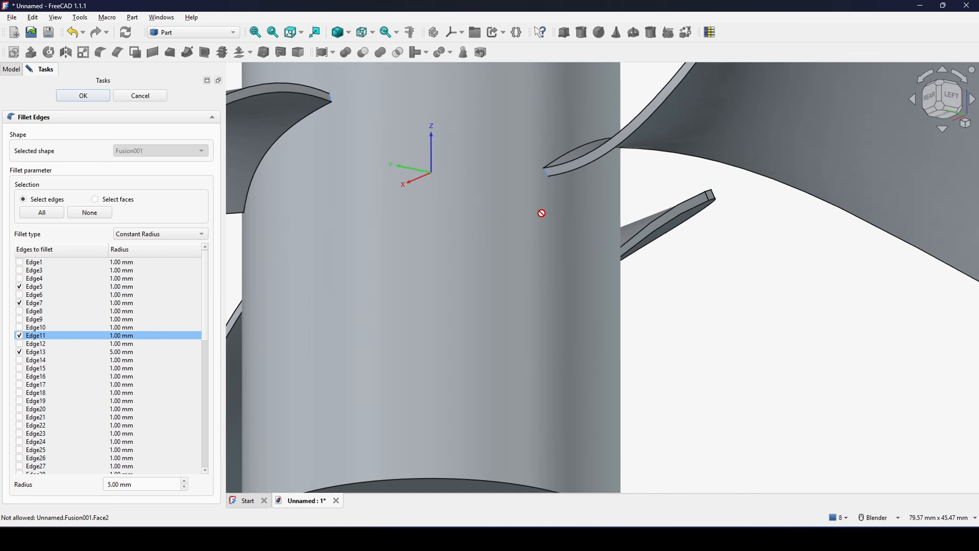
- Add the last two short blade-root edges, upper and lower corner, on the front side of the hub to the fillet
middle_drag(559, 223, 571, 239)
scroll(581, 214, up, 3)
scroll(581, 214, up, 2)
scroll(621, 202, up, 8)
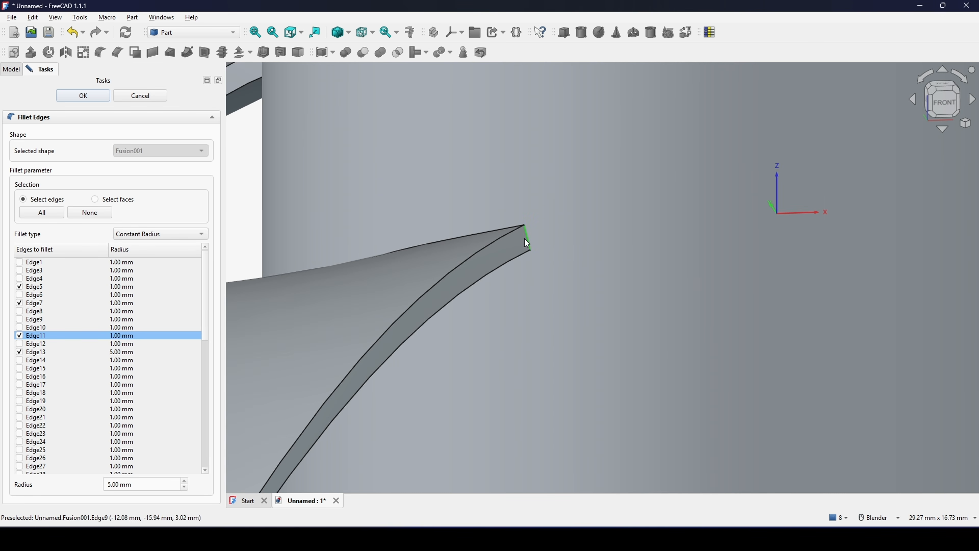
click(527, 243)
scroll(553, 250, down, 10)
middle_drag(586, 262, 455, 326)
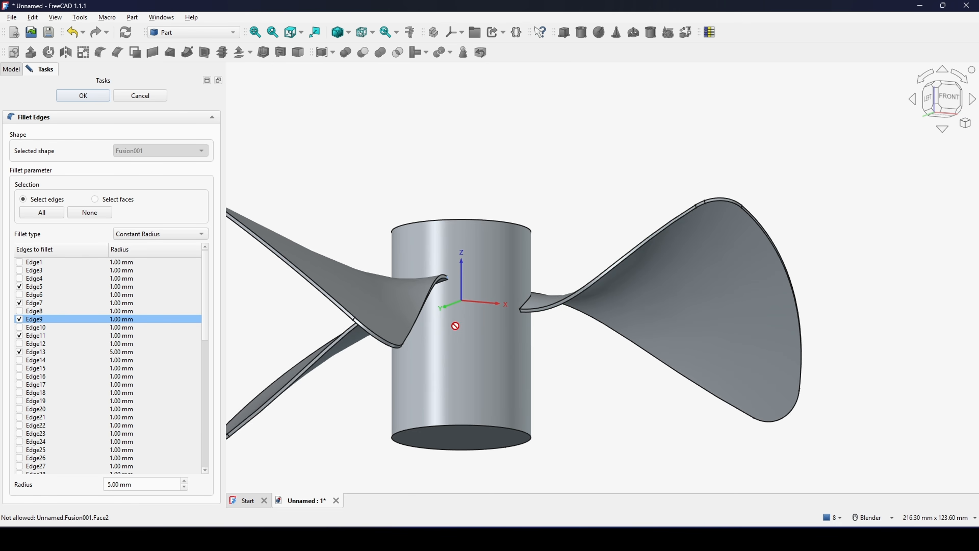
scroll(569, 317, up, 10)
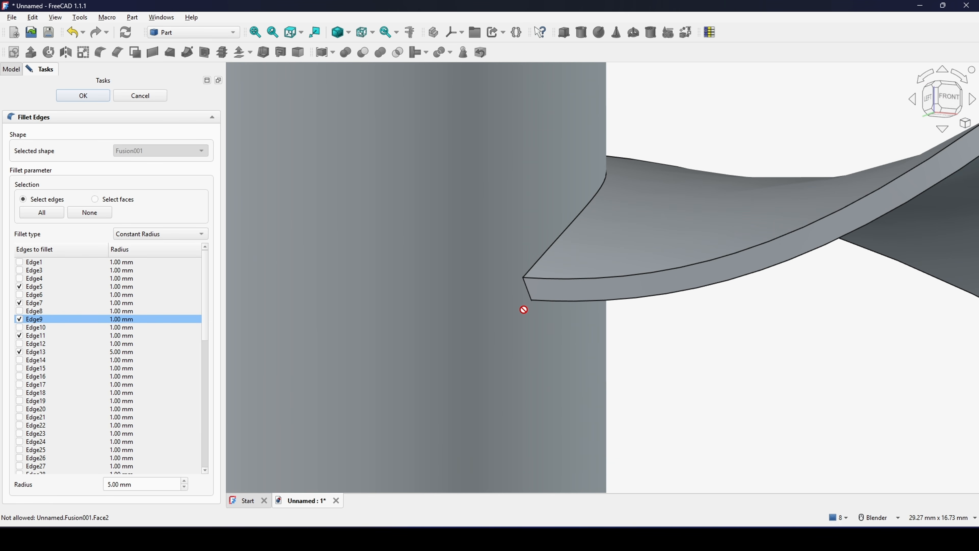
click(521, 289)
scroll(523, 289, down, 13)
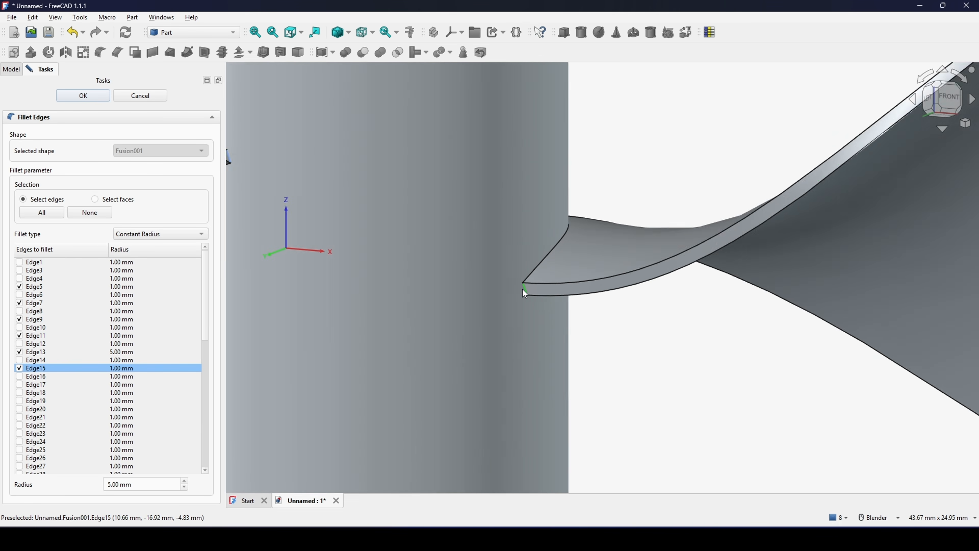
- Check the edge selection around all three blades and apply the fillet to the six short root edges
middle_drag(565, 270, 364, 349)
scroll(699, 315, down, 1)
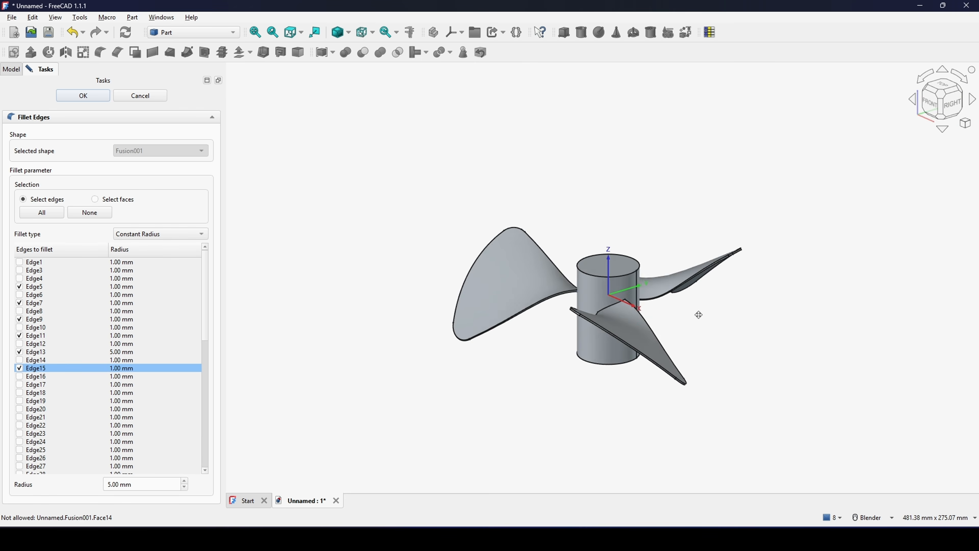
middle_drag(699, 315, 533, 294)
scroll(652, 322, up, 3)
shift+middle_drag(702, 324, 614, 324)
middle_drag(615, 323, 739, 317)
scroll(738, 317, down, 3)
middle_drag(592, 312, 704, 327)
scroll(705, 328, up, 2)
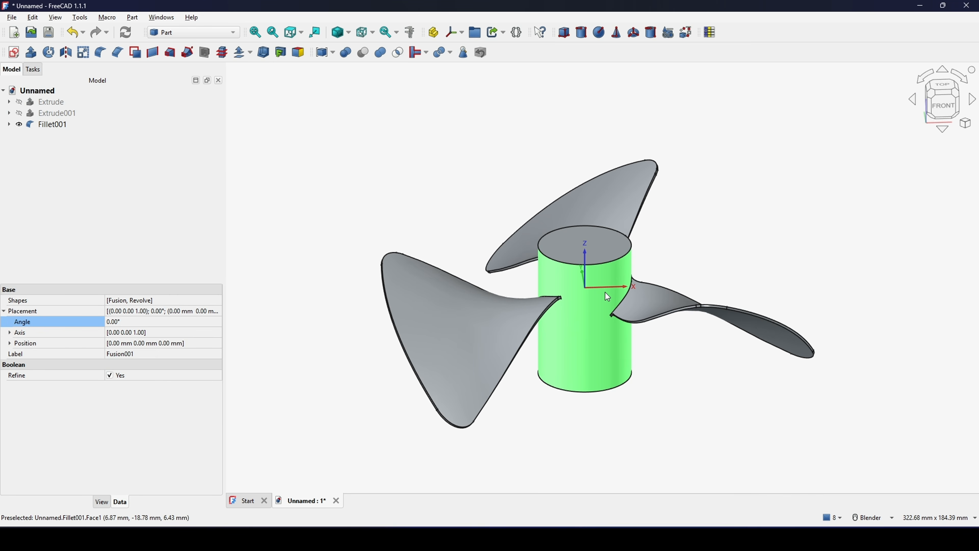
- Edit the blade-root fillet again and set the radius of all six short root edges to 5 mm
scroll(607, 293, up, 4)
middle_drag(600, 303, 858, 292)
scroll(637, 313, up, 3)
middle_drag(549, 291, 643, 236)
scroll(736, 261, up, 5)
scroll(722, 256, down, 5)
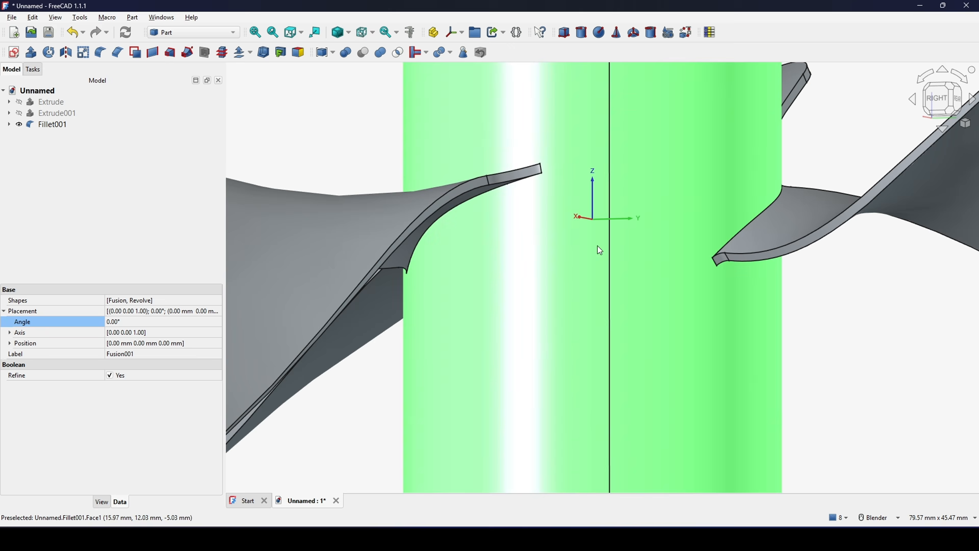
scroll(600, 250, down, 5)
double_click(51, 124)
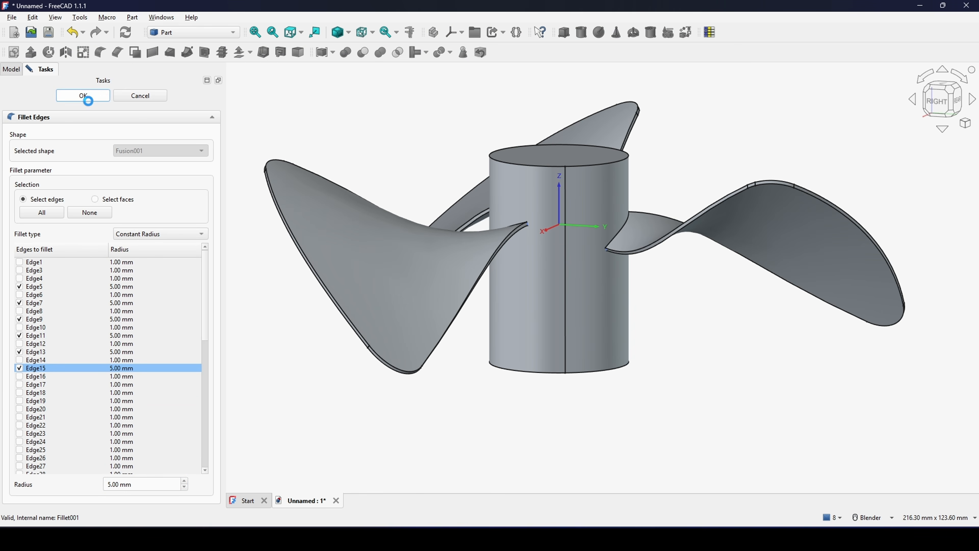
- Fillet the circular top edge of the hub with a 5 mm constant radius
middle_drag(638, 300, 526, 289)
click(528, 294)
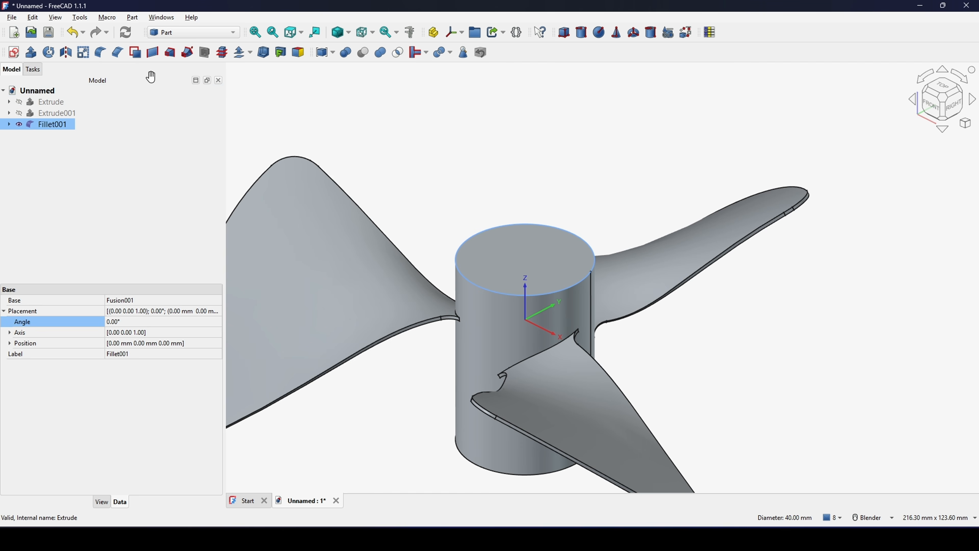
click(100, 53)
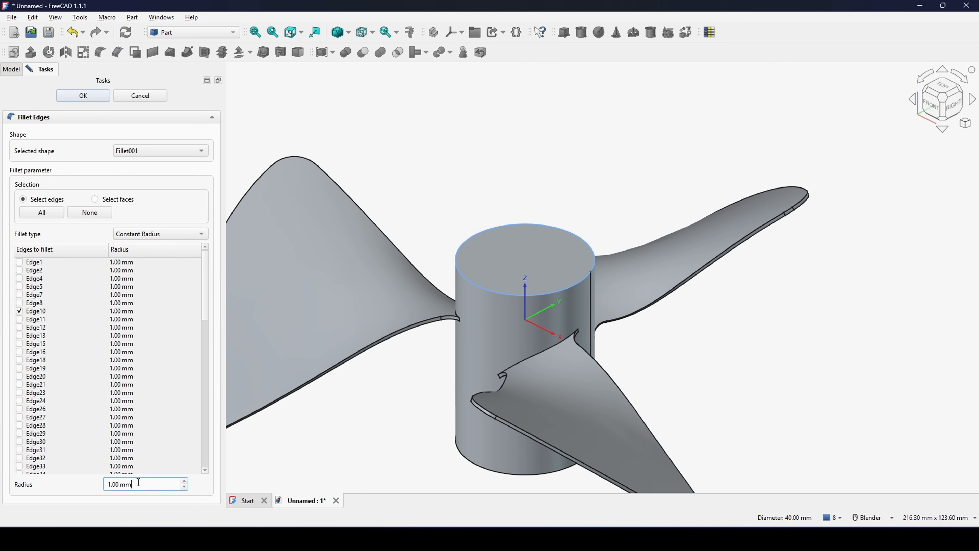
text(5)
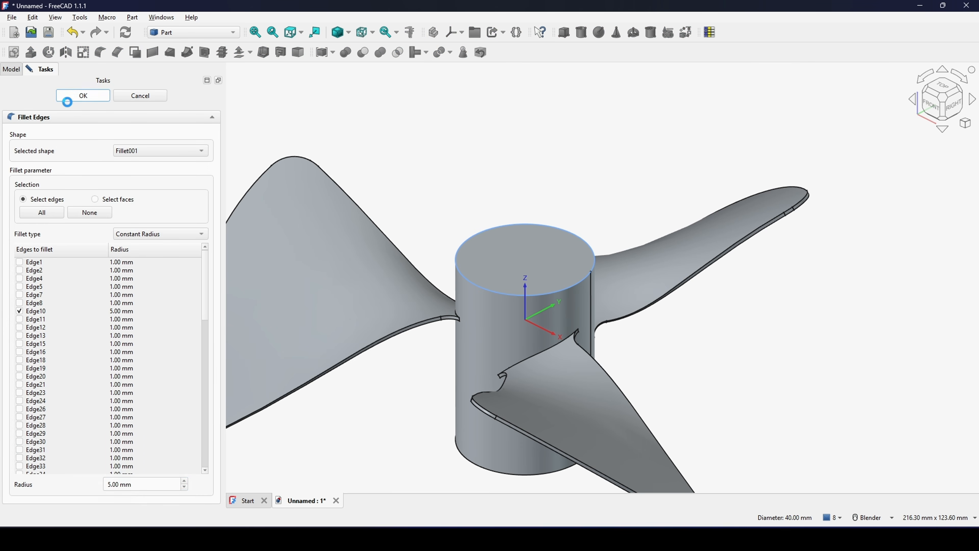
- Enlarge the hub's top-edge fillet radius so the flat top shrinks to about half the hub's diameter
double_click(52, 125)
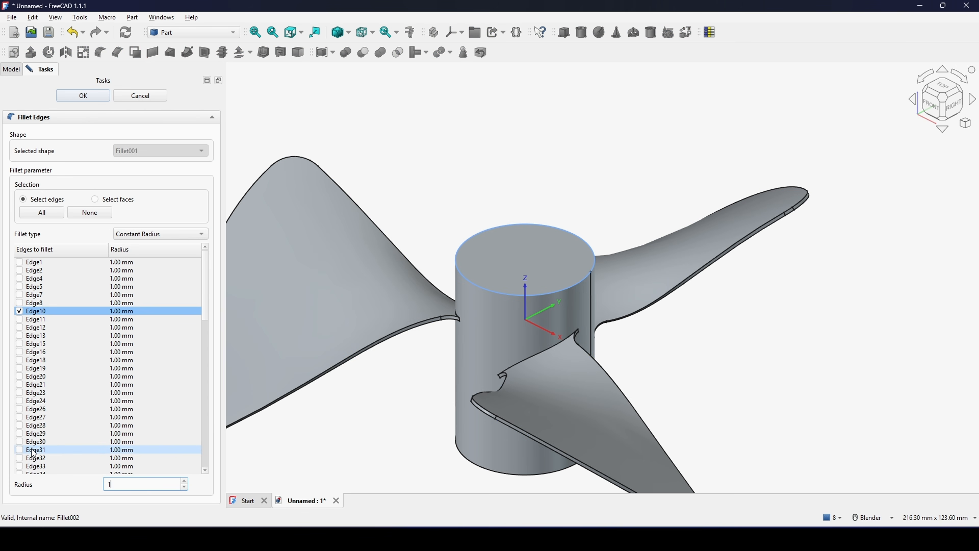
key(Return)
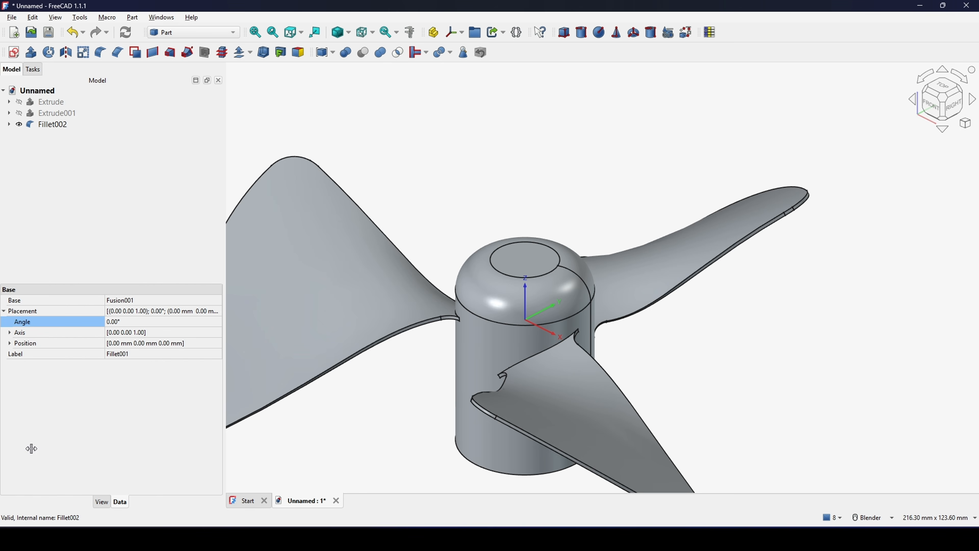
scroll(657, 381, down, 5)
middle_drag(724, 344, 637, 331)
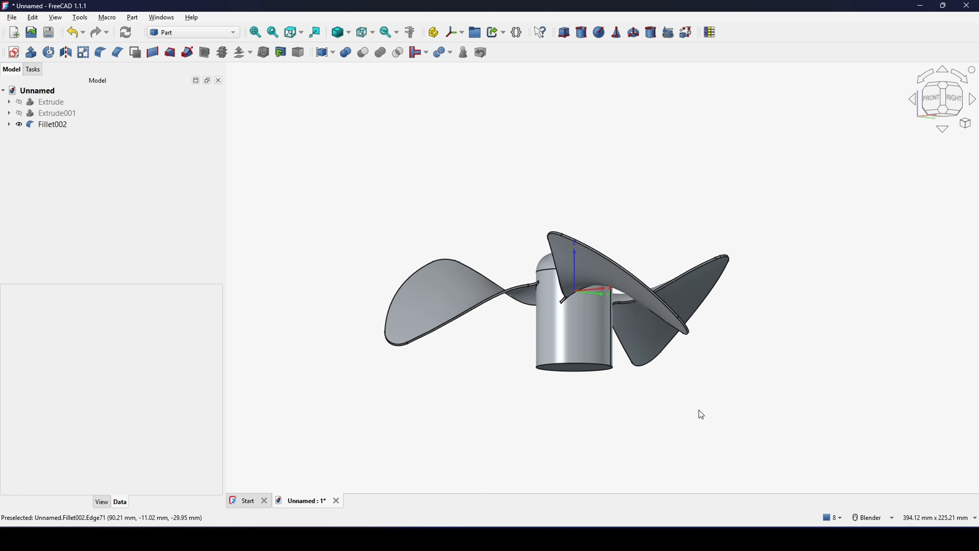
middle_drag(702, 414, 652, 386)
- Select the final filleted propeller shape and switch to the Part Design workbench with the model tree shown
click(51, 125)
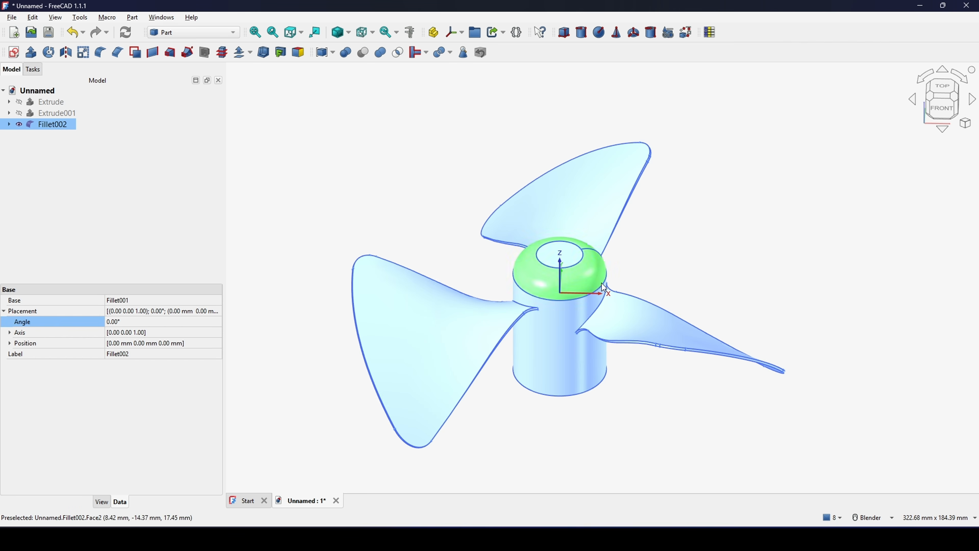
middle_drag(604, 287, 555, 231)
scroll(554, 302, up, 2)
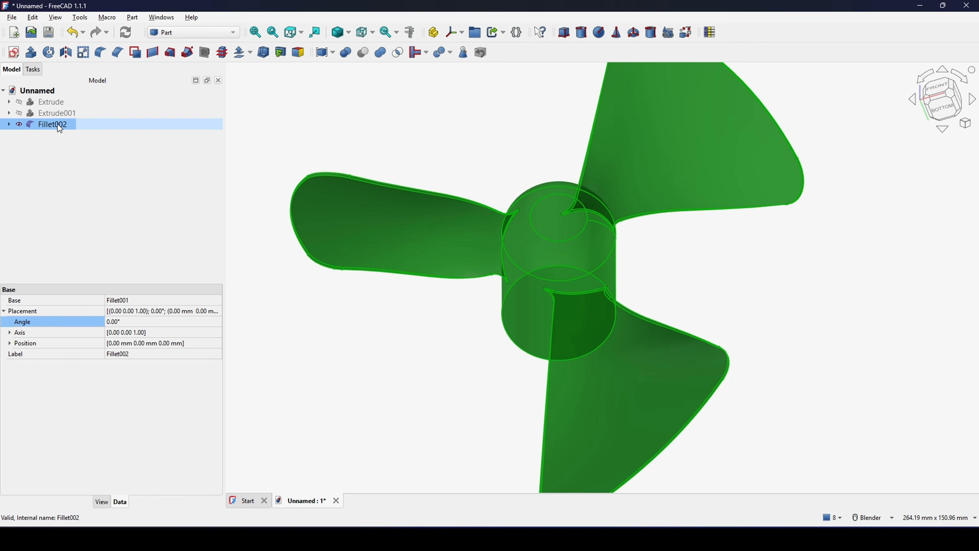
click(194, 33)
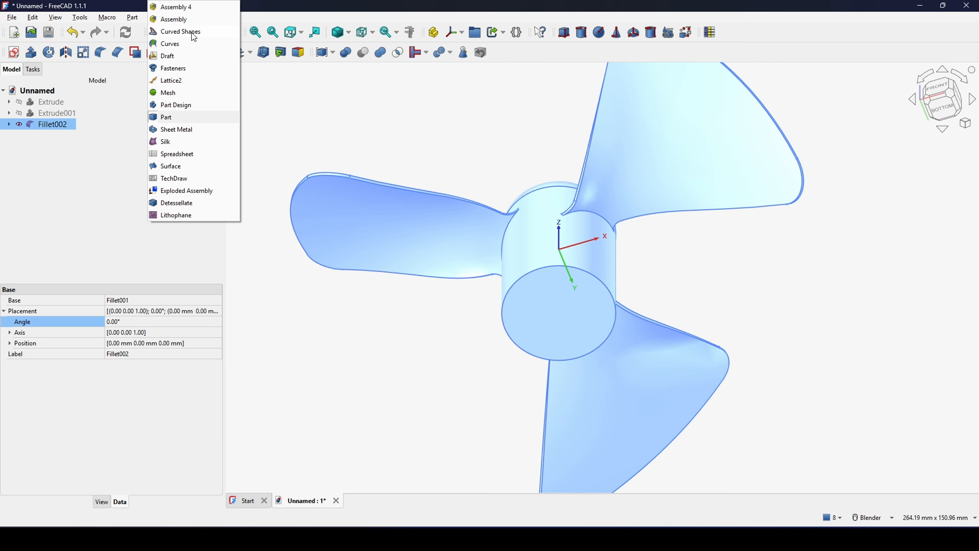
click(187, 110)
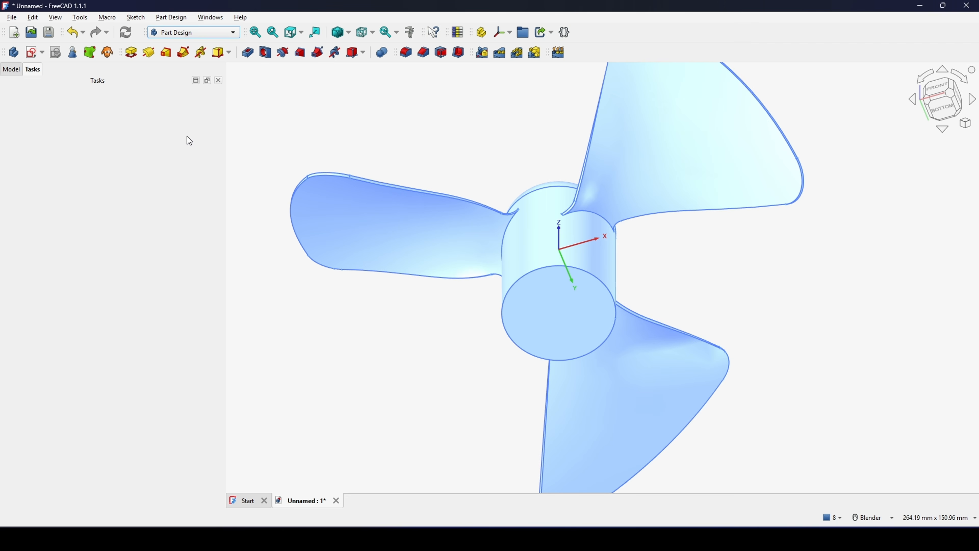
click(12, 70)
middle_drag(422, 157, 485, 242)
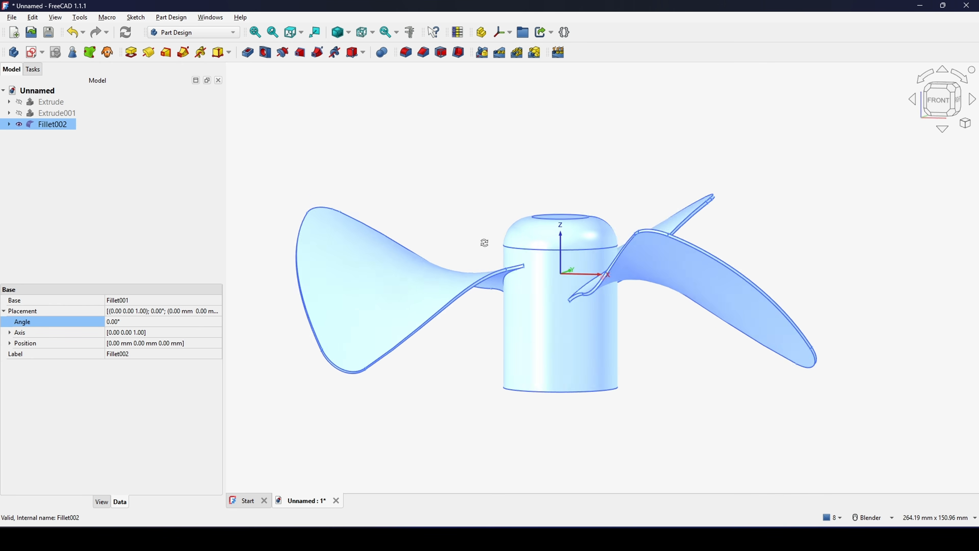
- Create a new body that uses the filleted propeller shape as its base feature
click(13, 52)
scroll(787, 223, down, 2)
click(728, 249)
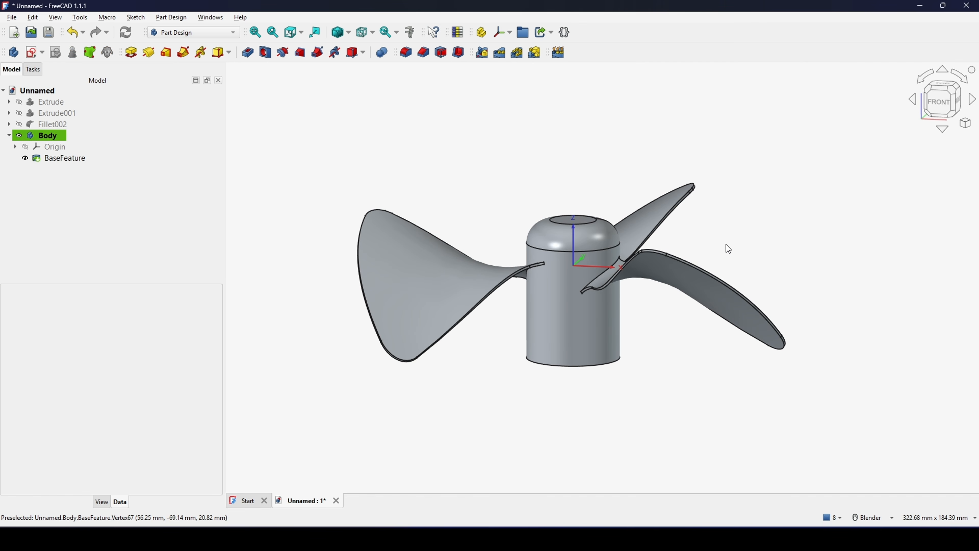
- Start a sketch on the hub's flat underside and draw a circle centred on the origin, inside the hub's outline
middle_drag(647, 286, 486, 247)
click(567, 318)
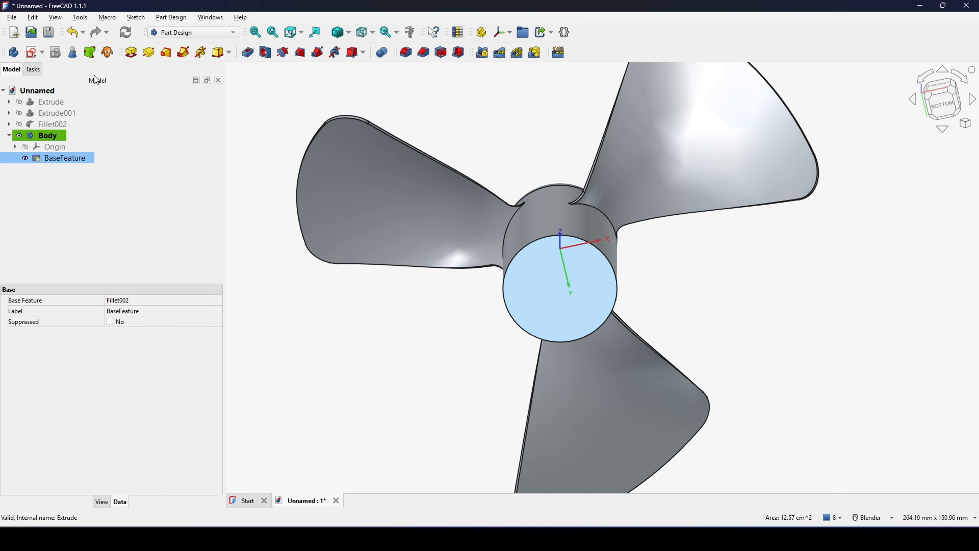
click(30, 53)
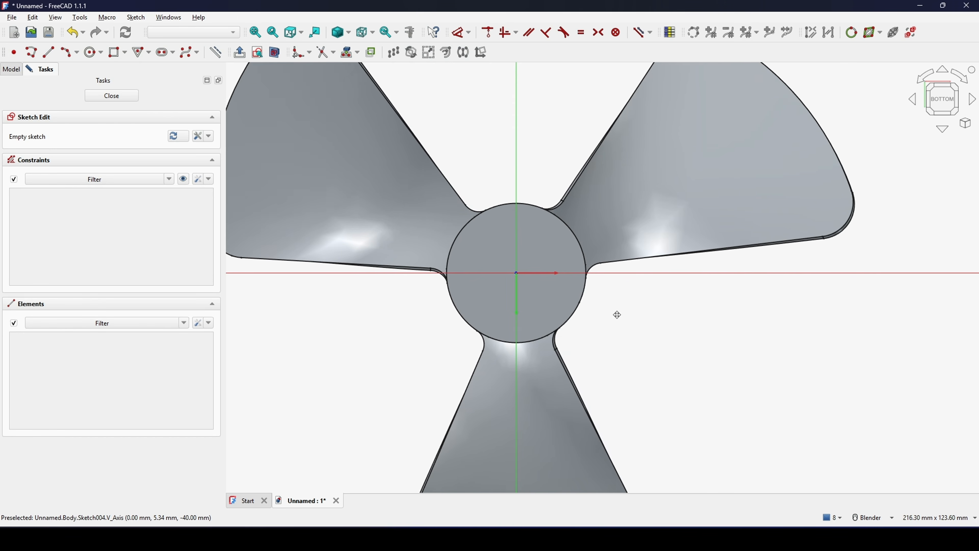
click(88, 56)
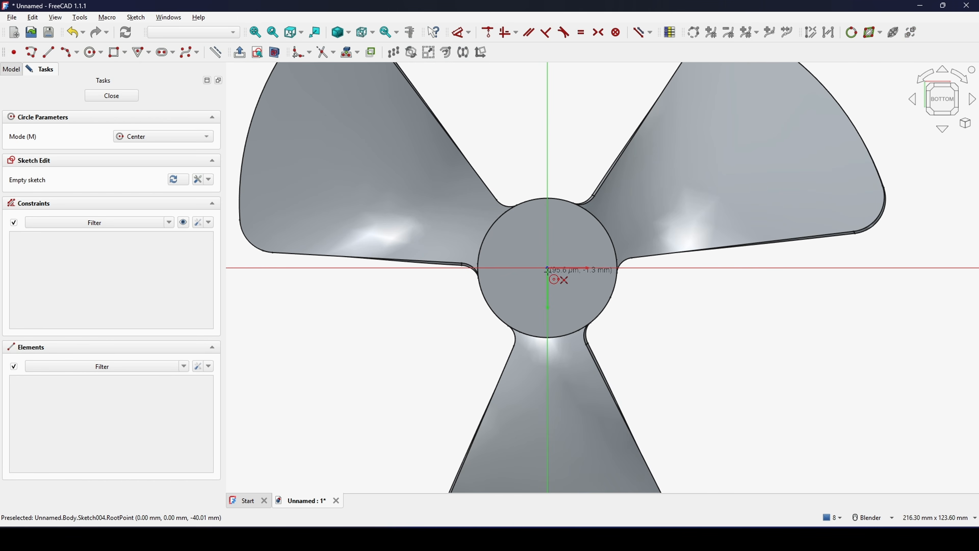
click(574, 236)
right_click(576, 237)
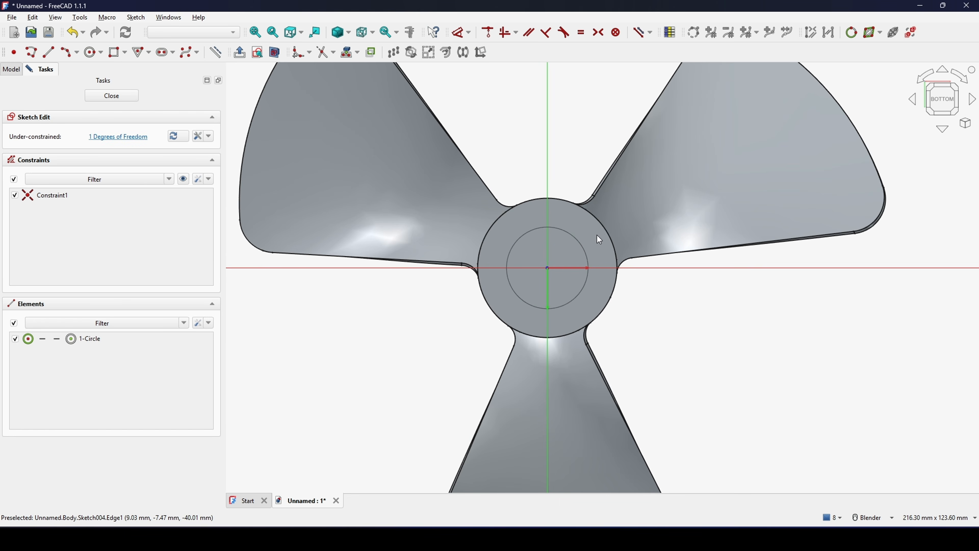
- Set the circle's diameter to 22 mm and finish the sketch
shift+middle_drag(598, 237, 582, 243)
key(d)
click(565, 250)
click(654, 198)
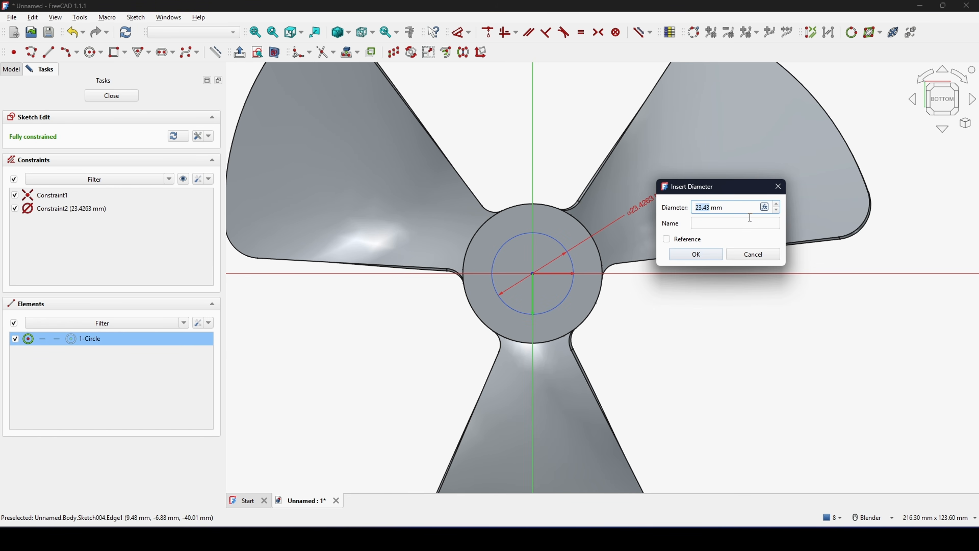
text(22)
click(709, 255)
scroll(707, 242, down, 2)
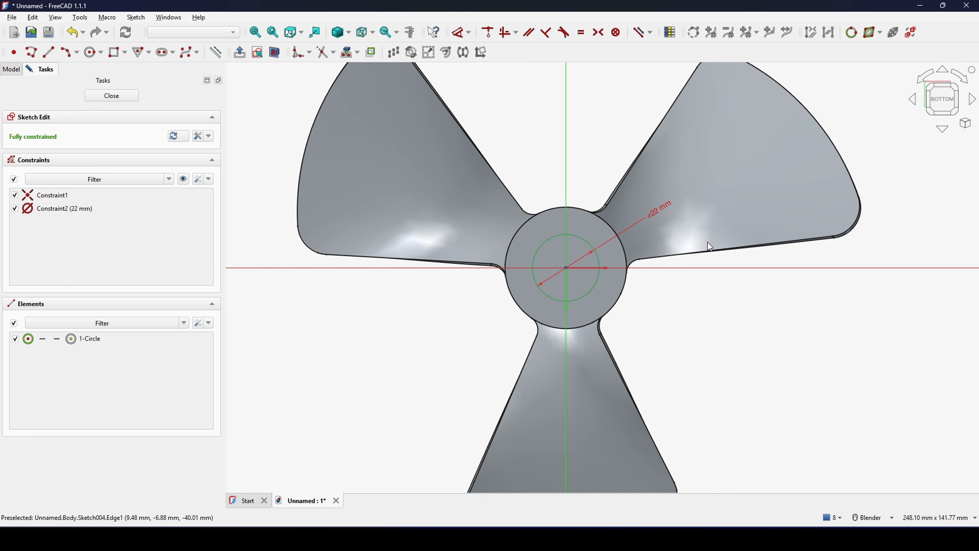
click(111, 96)
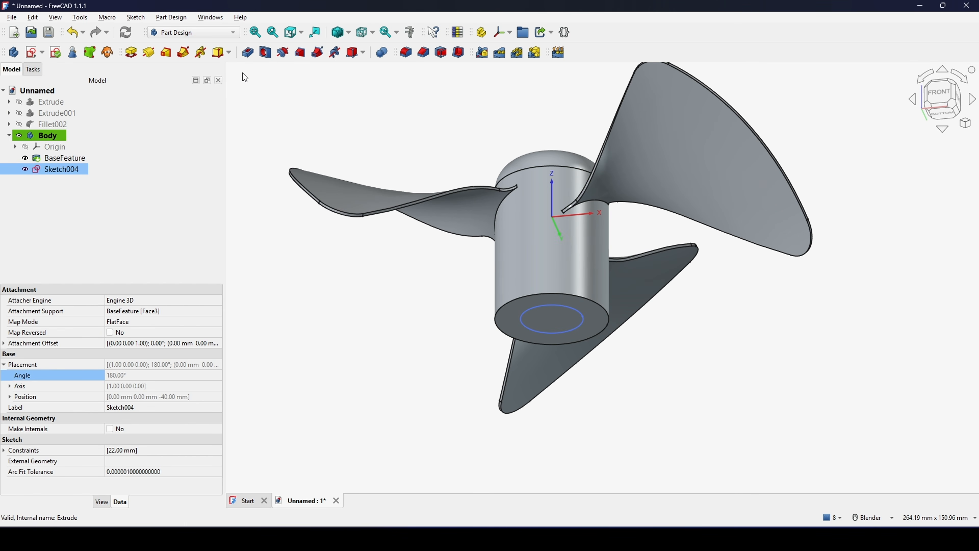
- Pocket the 22 mm circle 30 mm deep into the hub to form the shaft bore
click(253, 58)
middle_drag(627, 284, 555, 326)
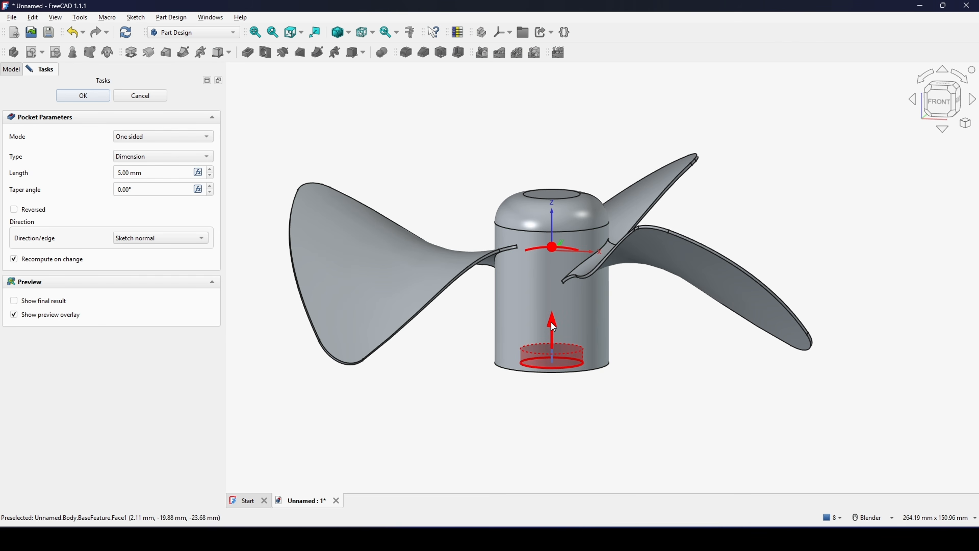
drag(552, 320, 554, 258)
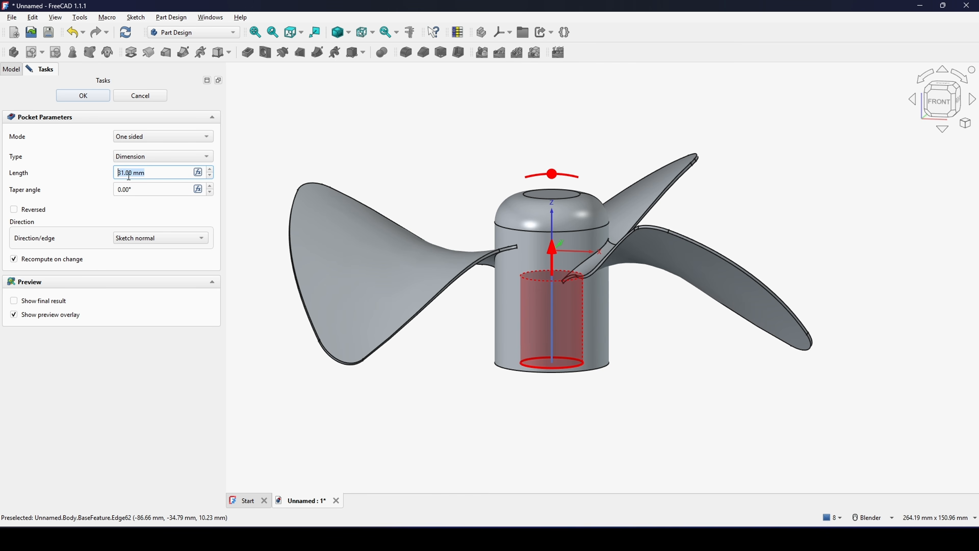
text(40)
key(Return)
- Start a sketch on the hub's ring-shaped underside and bring in the bore's circular edge as external geometry
middle_drag(594, 199, 597, 237)
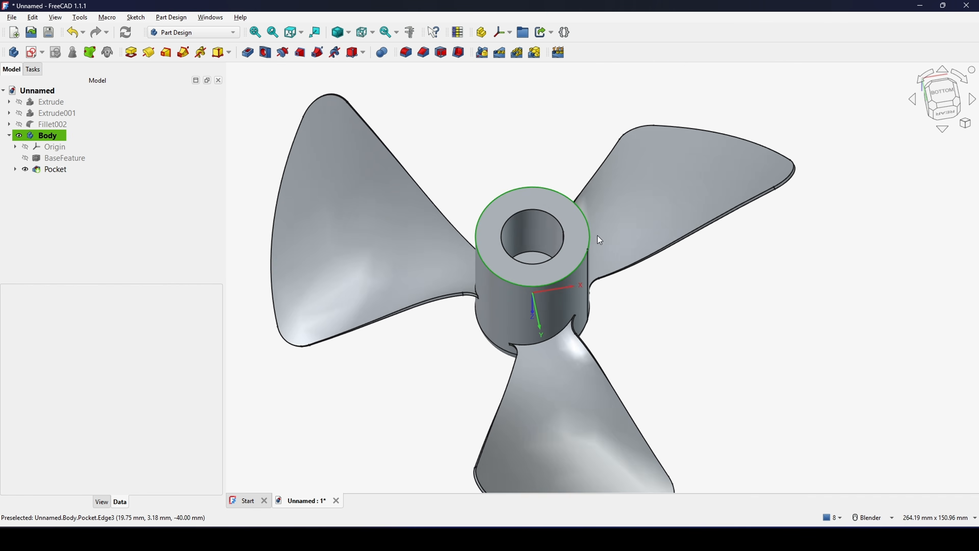
scroll(579, 249, up, 3)
click(579, 251)
scroll(583, 259, down, 2)
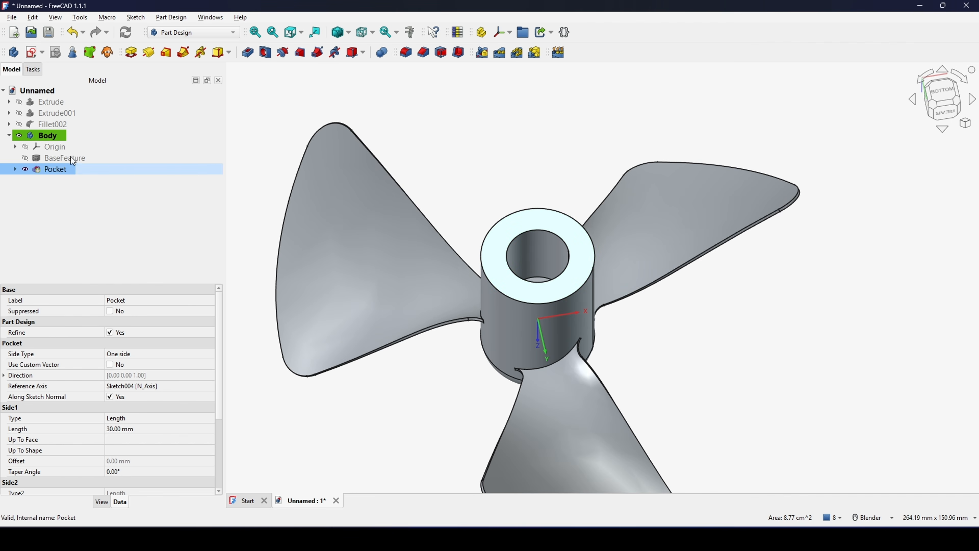
click(32, 53)
scroll(560, 259, up, 3)
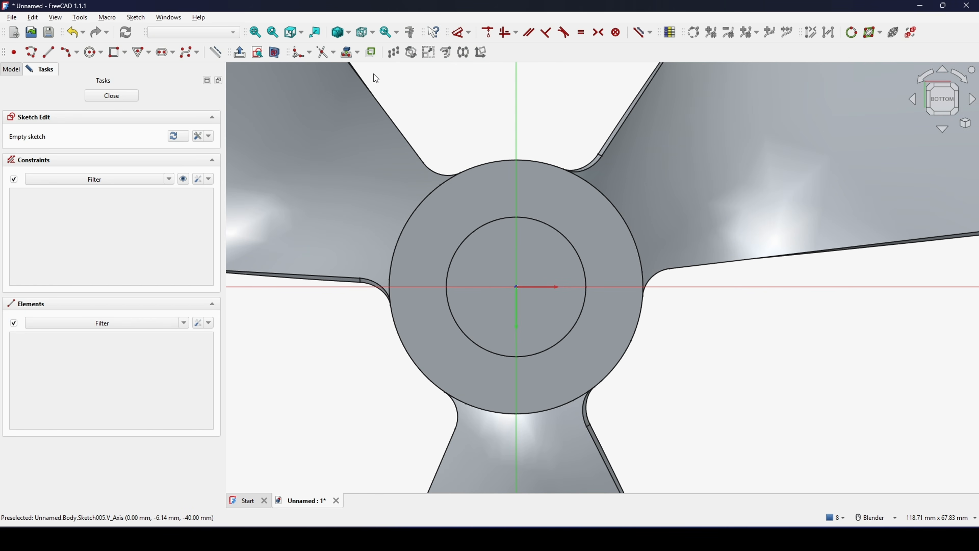
click(547, 225)
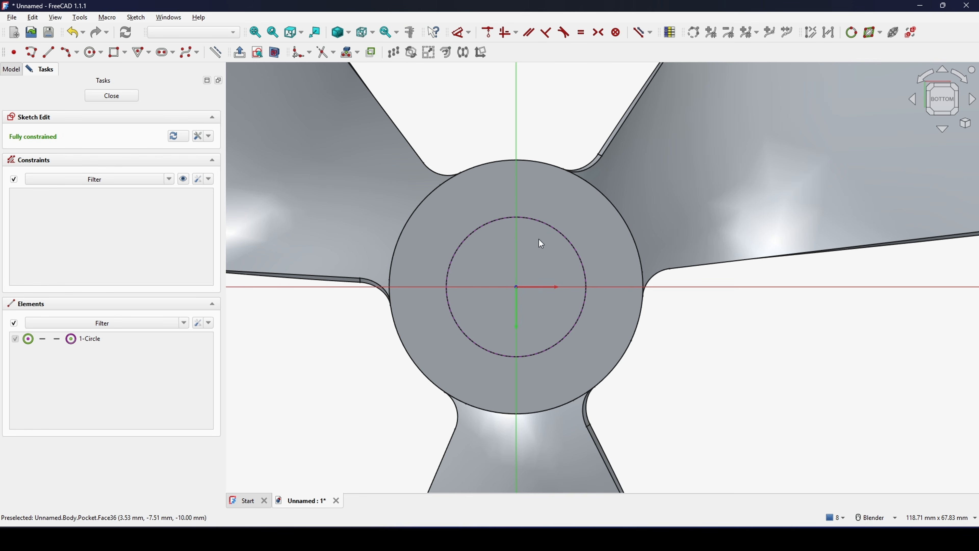
mouse_move(539, 239)
shift+middle_down()
mouse_move(562, 263)
mouse_move(555, 237)
shift+middle_up()
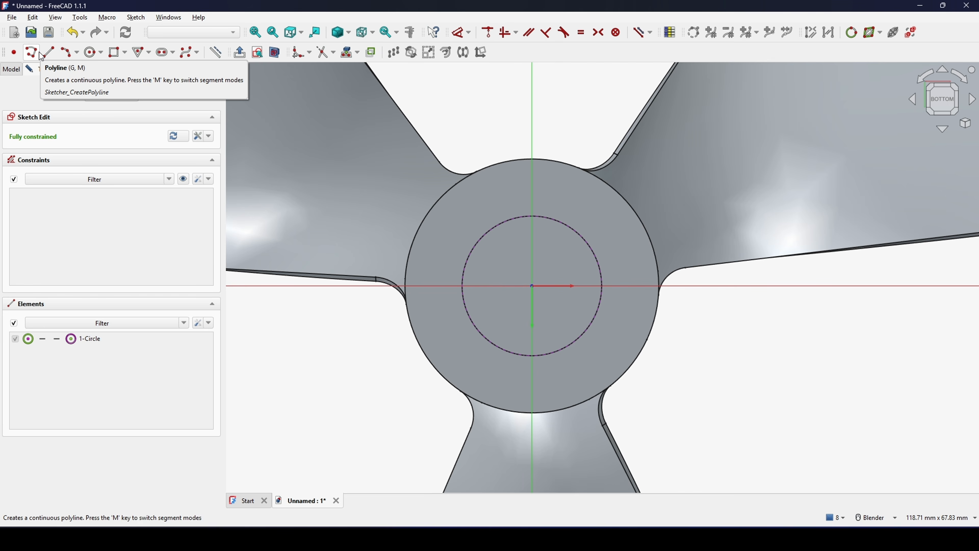
- Draw a centred rectangle with its centre point on the projected bore circle, overlapping the ring face and the bore
click(118, 52)
shift+middle_drag(617, 251, 580, 246)
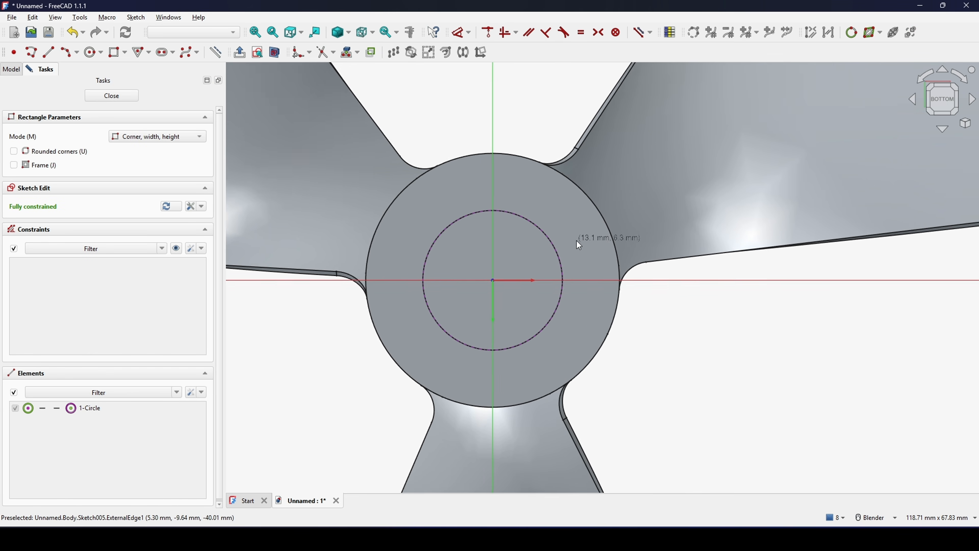
scroll(579, 245, up, 1)
click(125, 53)
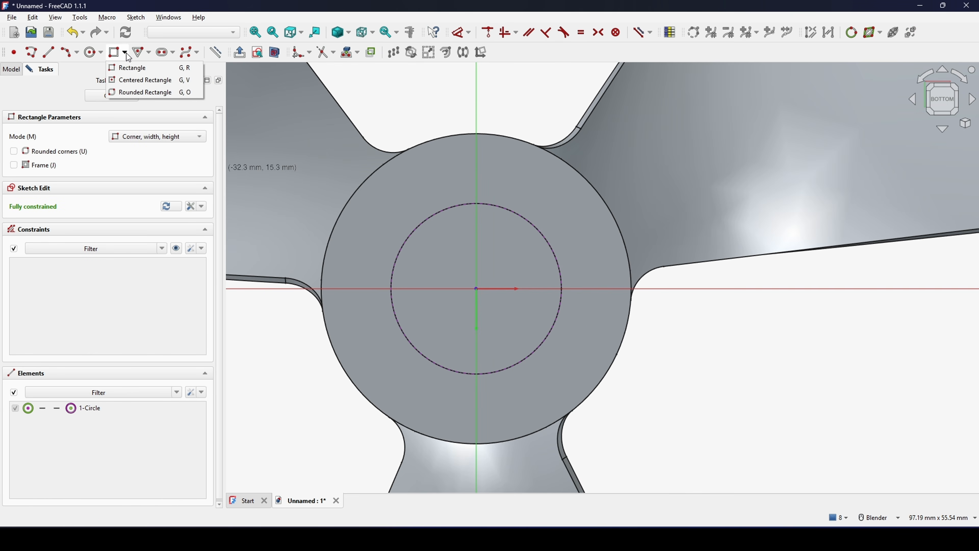
click(130, 78)
scroll(535, 232, up, 2)
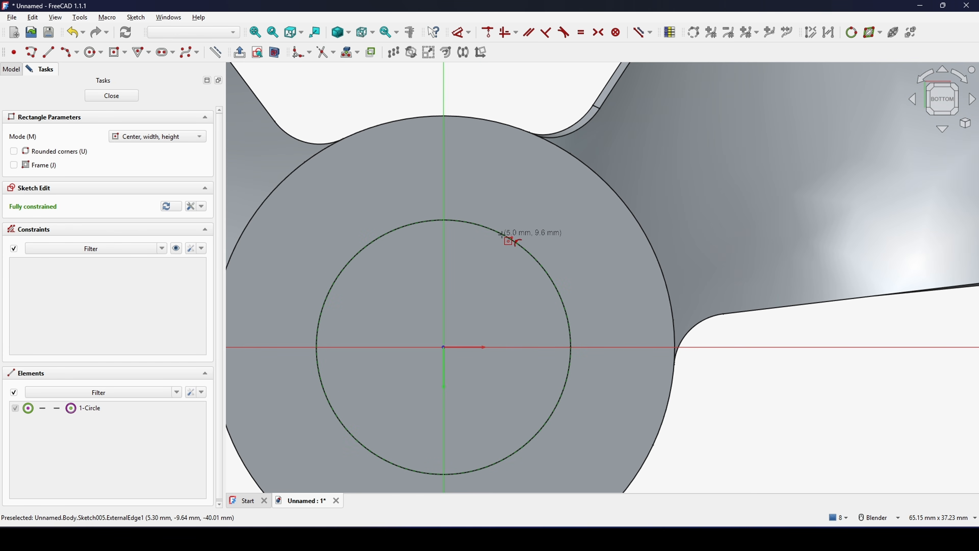
click(501, 234)
click(543, 182)
scroll(596, 214, up, 1)
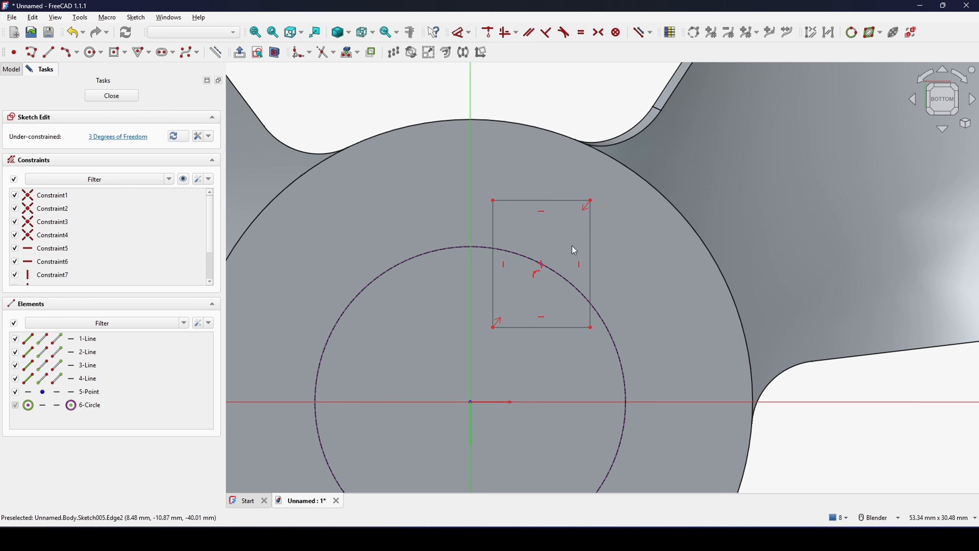
- Constrain the rectangle's centre point onto the sketch's vertical axis
click(542, 268)
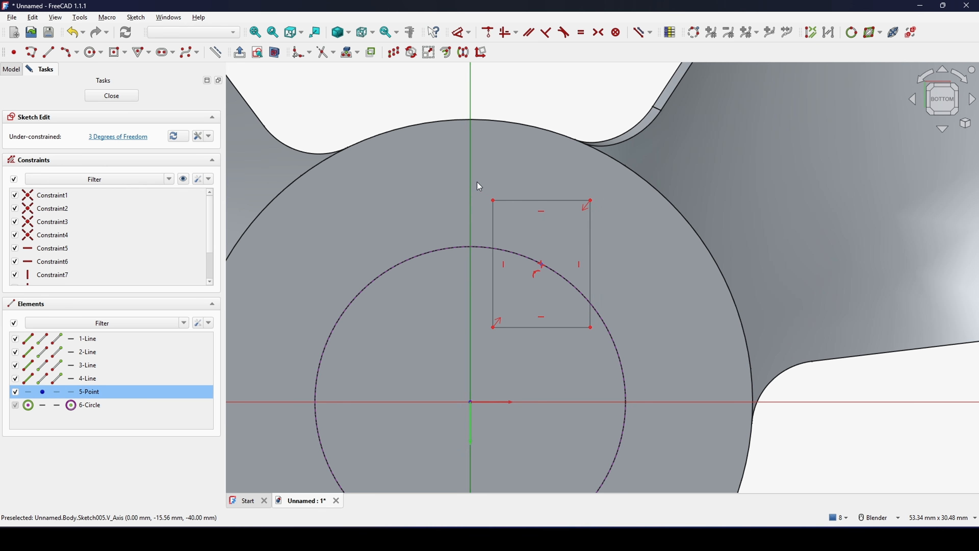
key(c)
shift+middle_drag(474, 224, 501, 226)
scroll(500, 226, up, 2)
drag(501, 226, 538, 195)
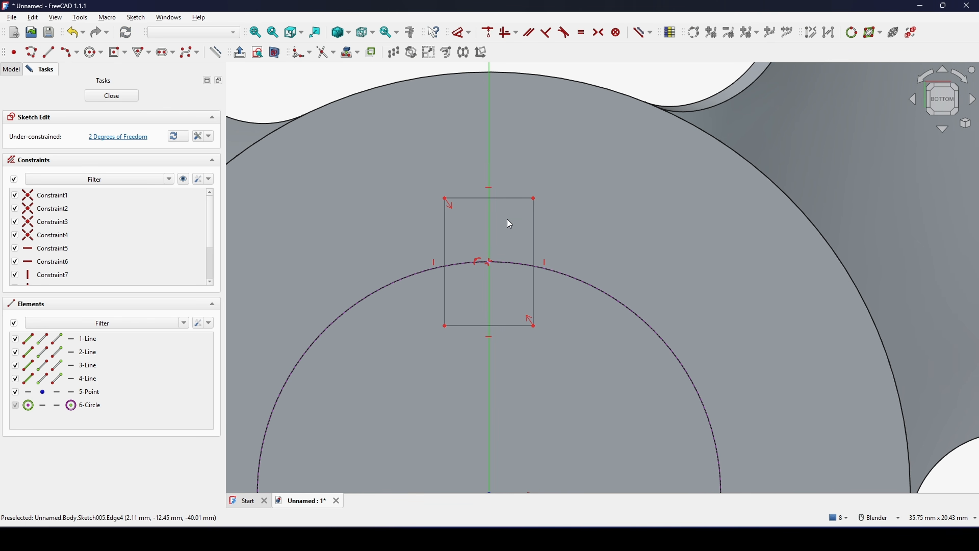
- Set the rectangle's width and height to 5 mm each and finish the sketch
key(d)
click(506, 200)
click(509, 131)
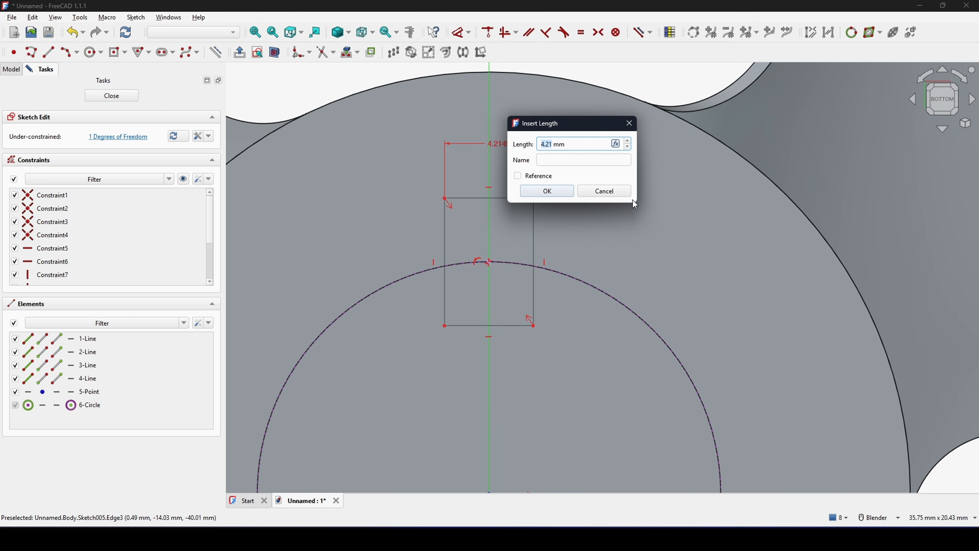
text(5)
click(547, 191)
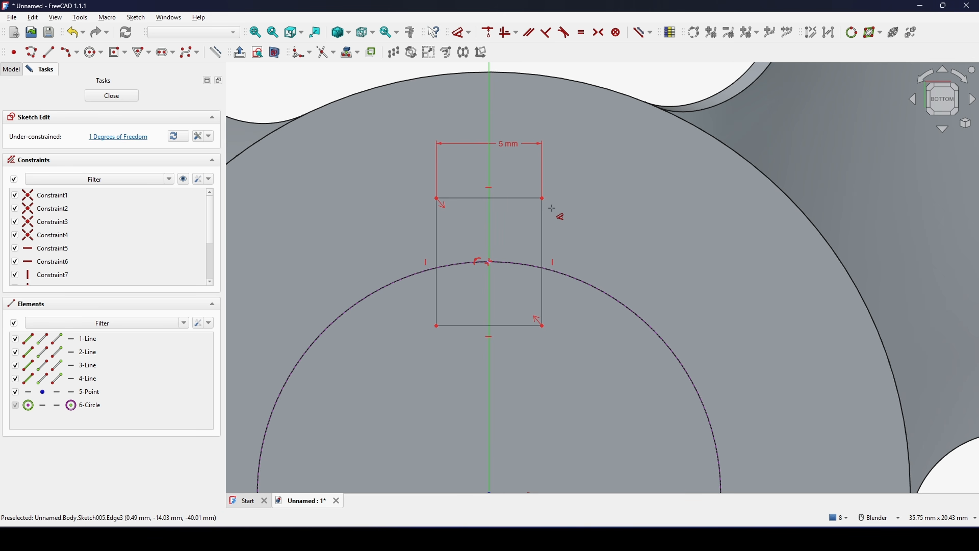
scroll(558, 212, down, 1)
click(544, 236)
click(618, 255)
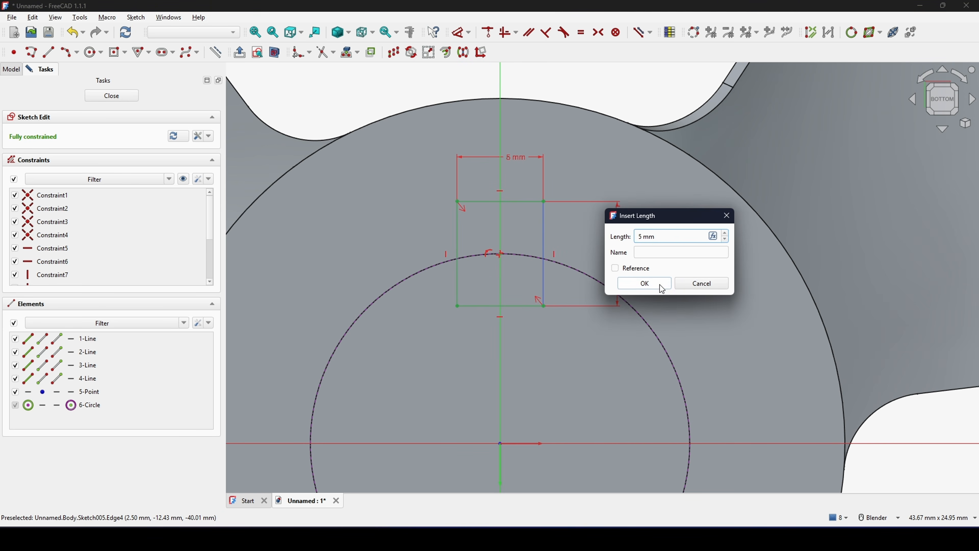
click(645, 283)
scroll(698, 297, down, 4)
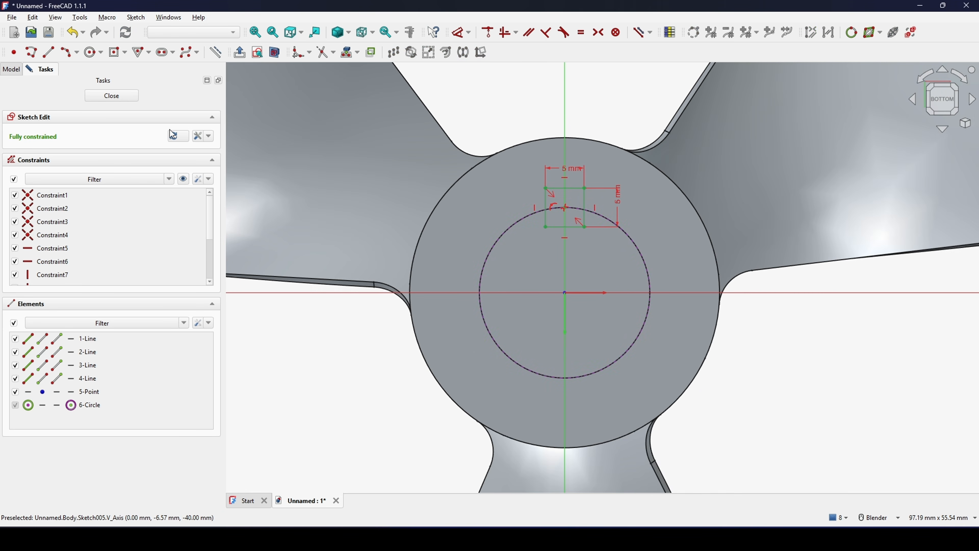
click(112, 96)
- Pocket the 5 mm square up to the bore's inner end face to cut a keyway along the bore wall
scroll(571, 299, up, 5)
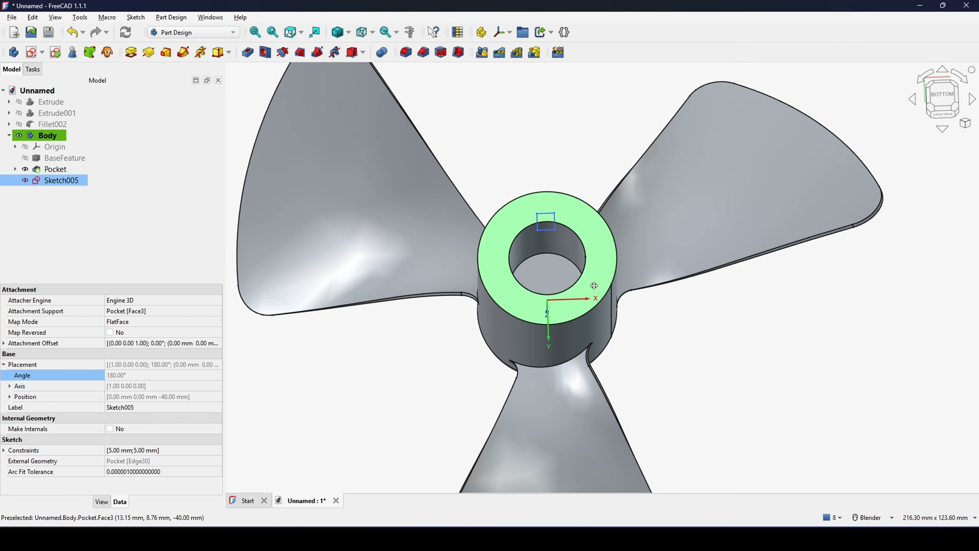
shift+middle_drag(446, 237, 475, 227)
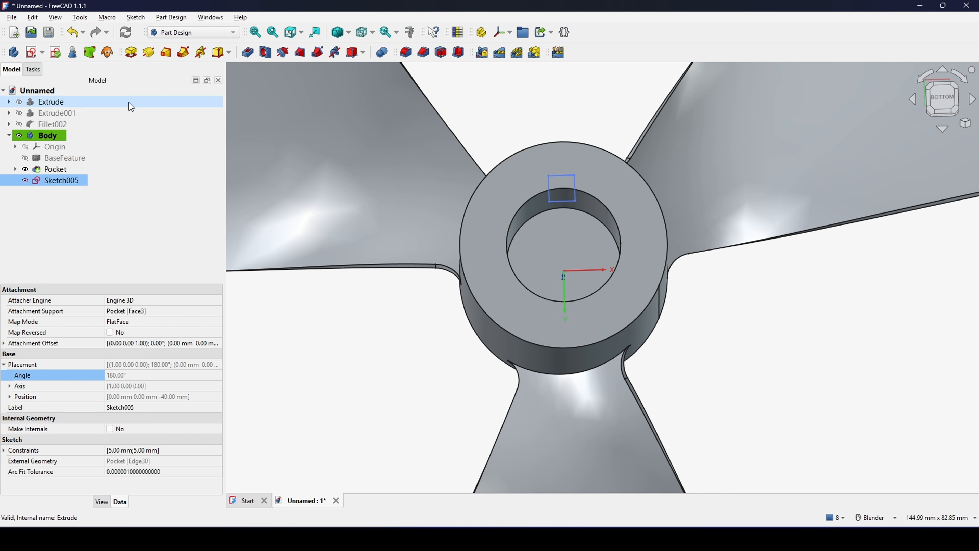
click(247, 52)
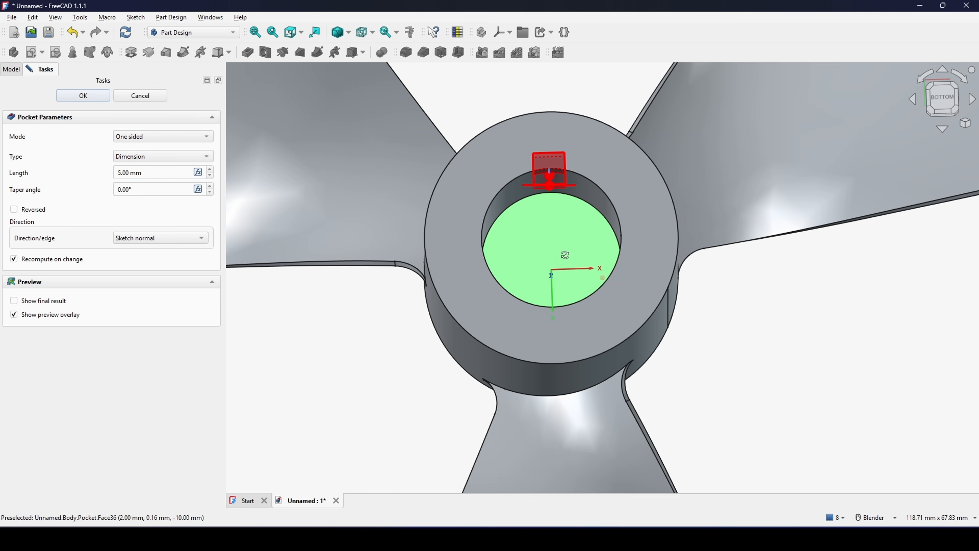
click(152, 157)
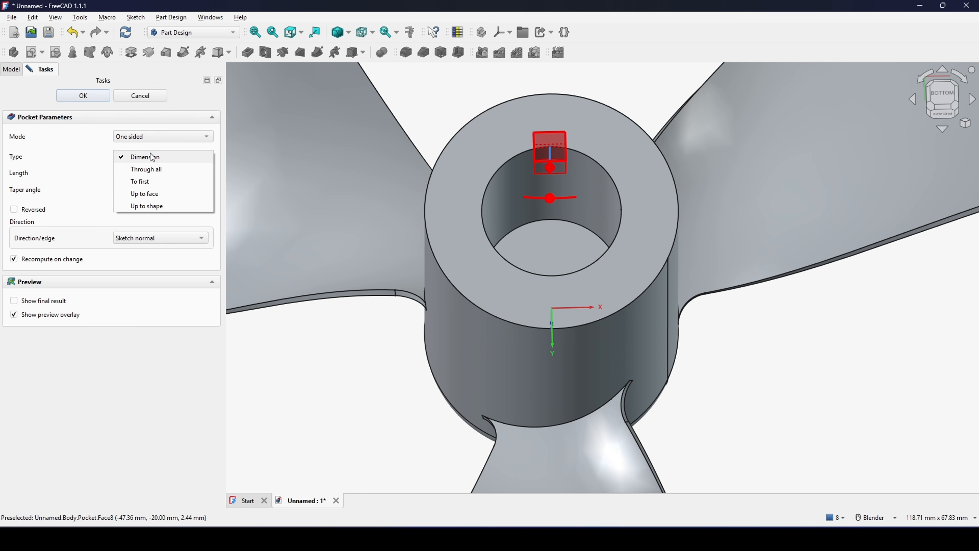
click(150, 192)
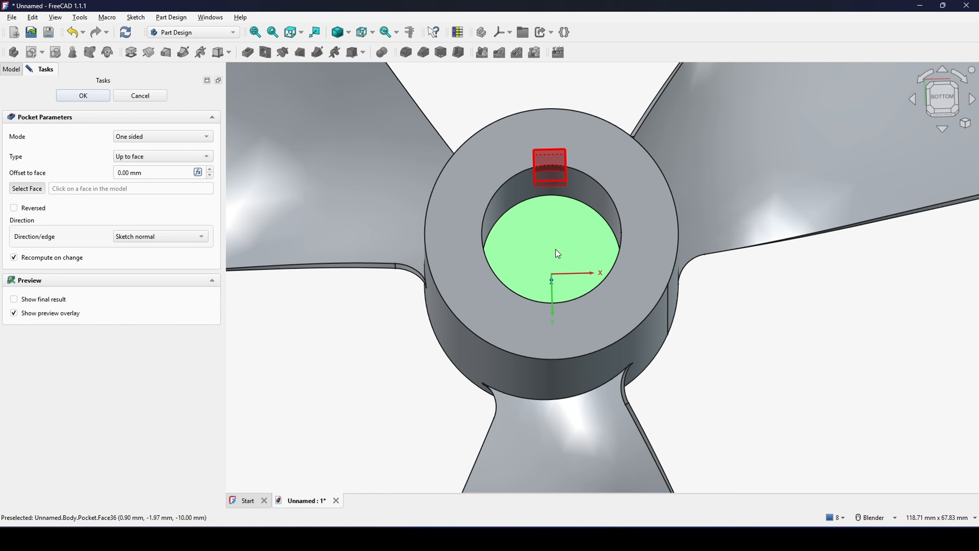
click(559, 255)
click(83, 95)
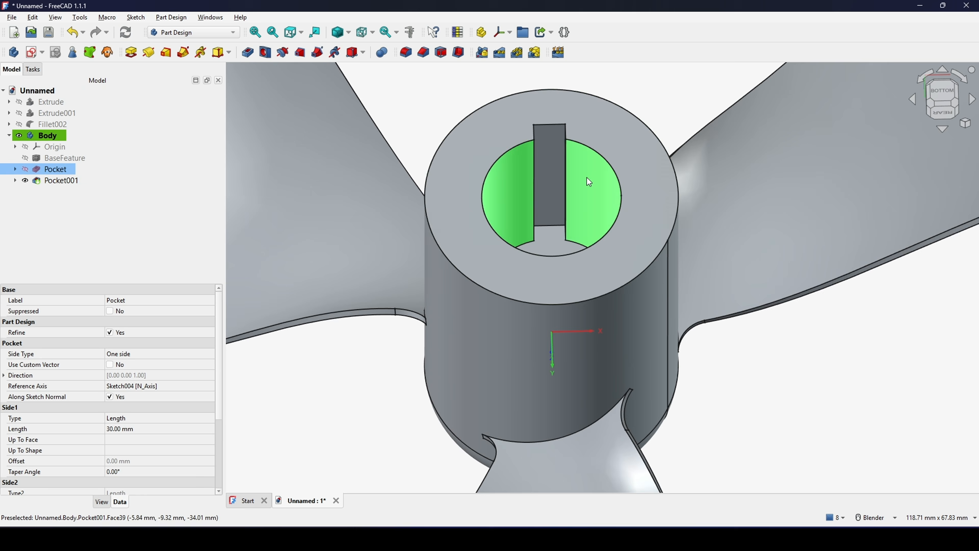
- Repeat the keyway pocket in a polar pattern of 4 occurrences over 360° around the bore axis
key(5)
click(62, 180)
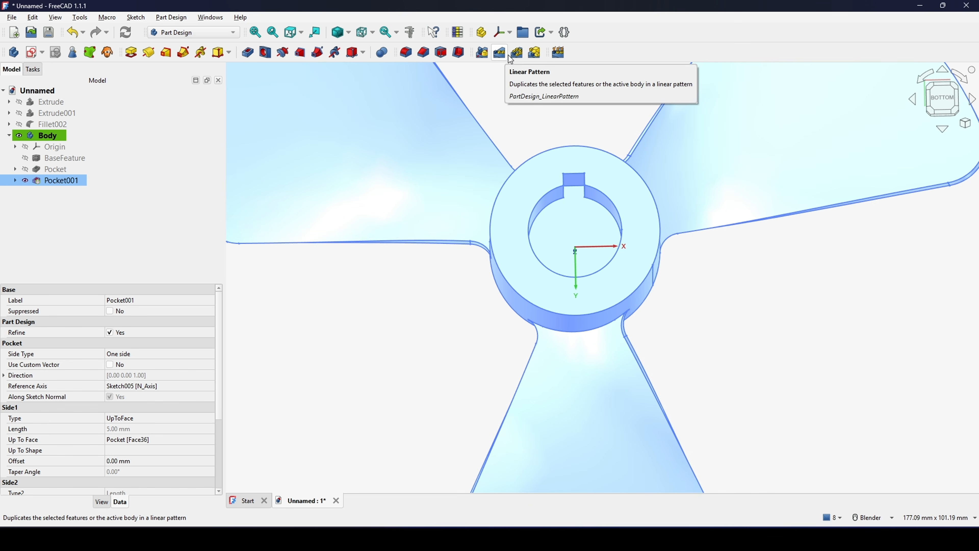
click(516, 52)
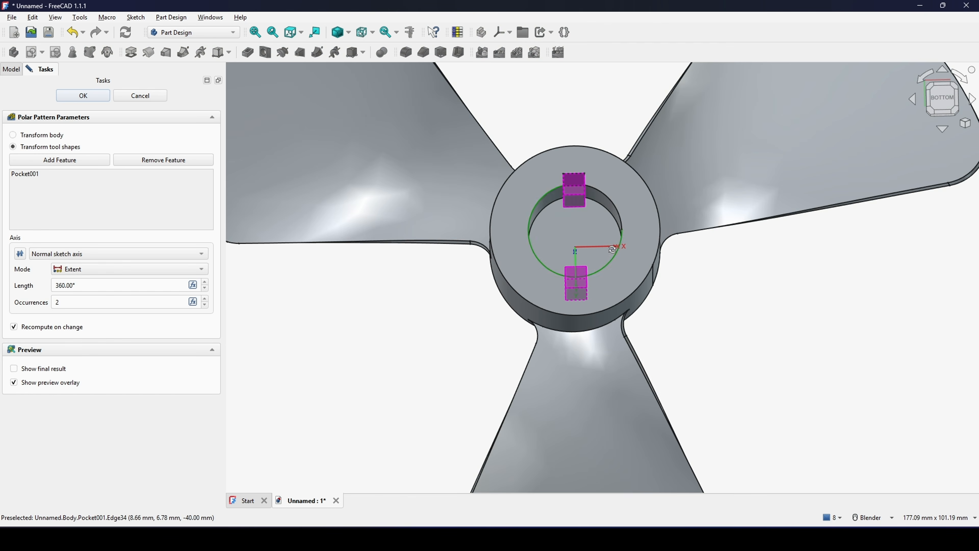
middle_drag(613, 257, 613, 223)
drag(75, 306, 1, 302)
text(4)
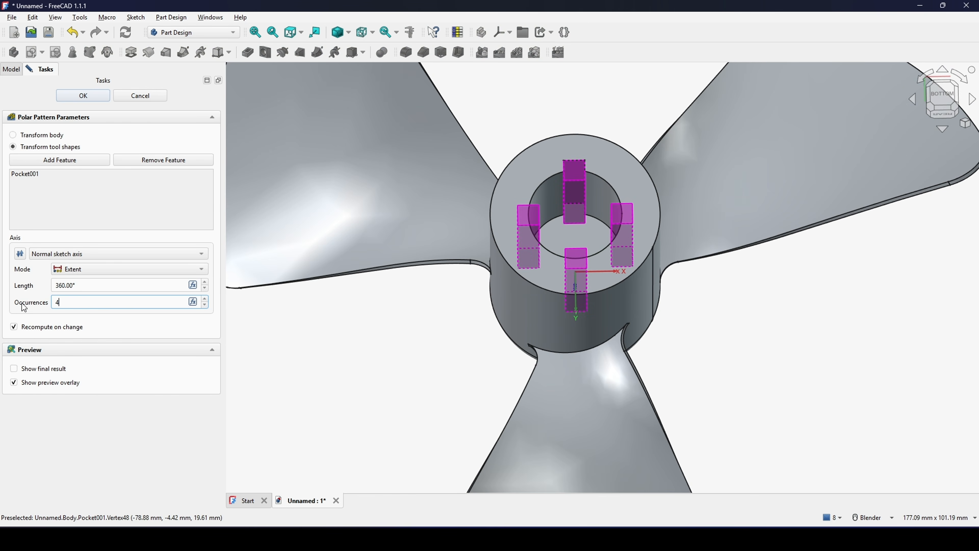
click(92, 285)
click(88, 99)
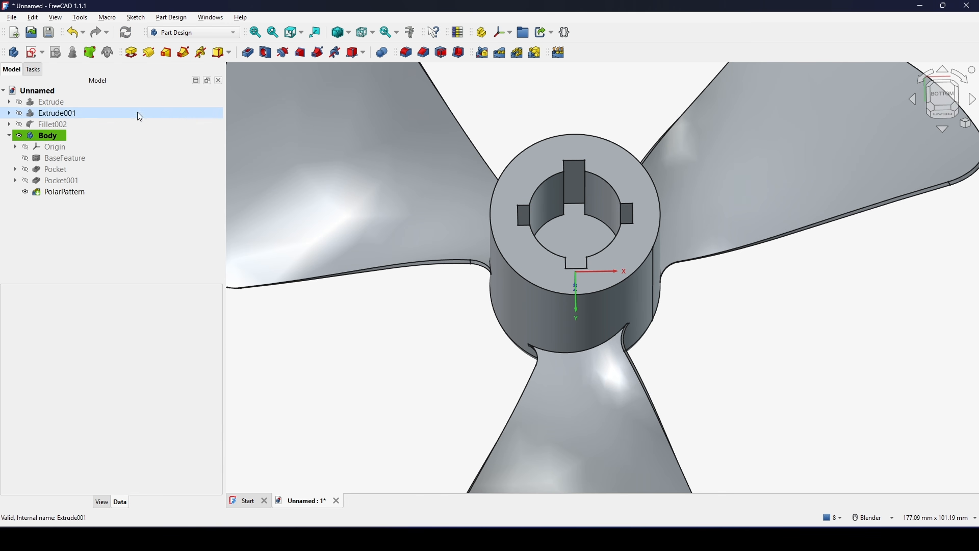
scroll(831, 376, down, 5)
middle_drag(706, 318, 680, 407)
scroll(629, 262, up, 2)
mouse_move(767, 291)
shift+middle_down()
mouse_move(705, 290)
mouse_move(776, 286)
shift+middle_up()
middle_drag(798, 254, 725, 272)
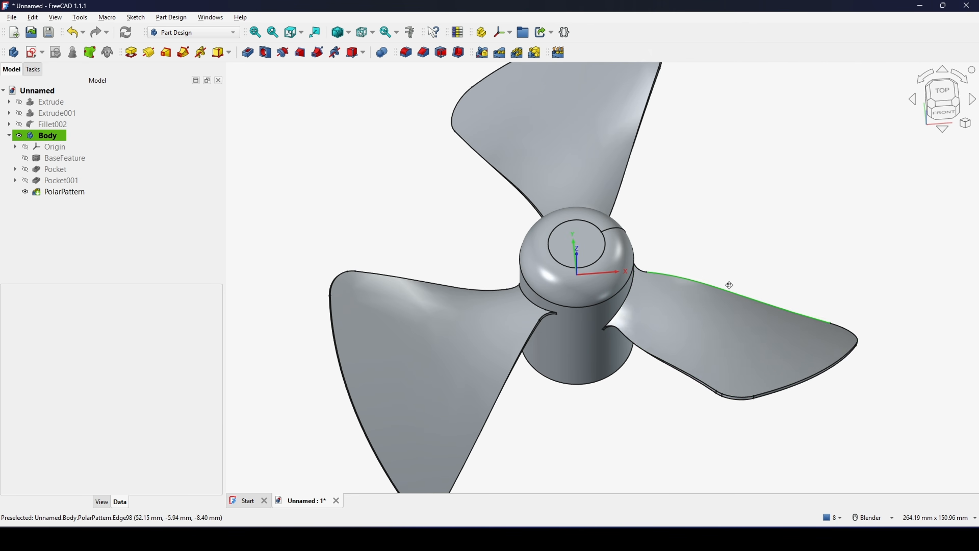